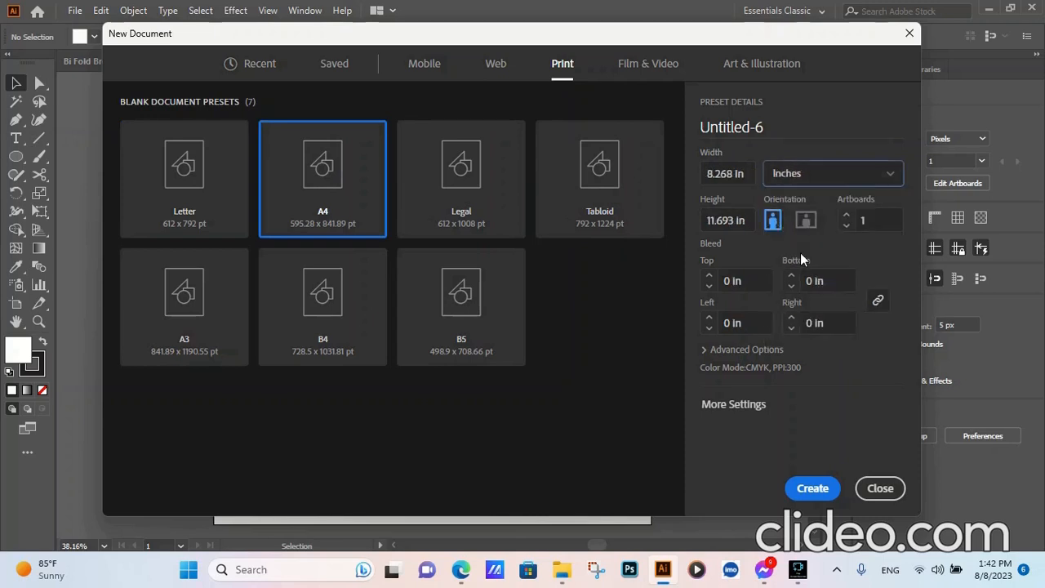
- Set the A4 document preset to landscape with 2 artboards and a 0.125 in bleed on all sides, opening its further settings
click(805, 222)
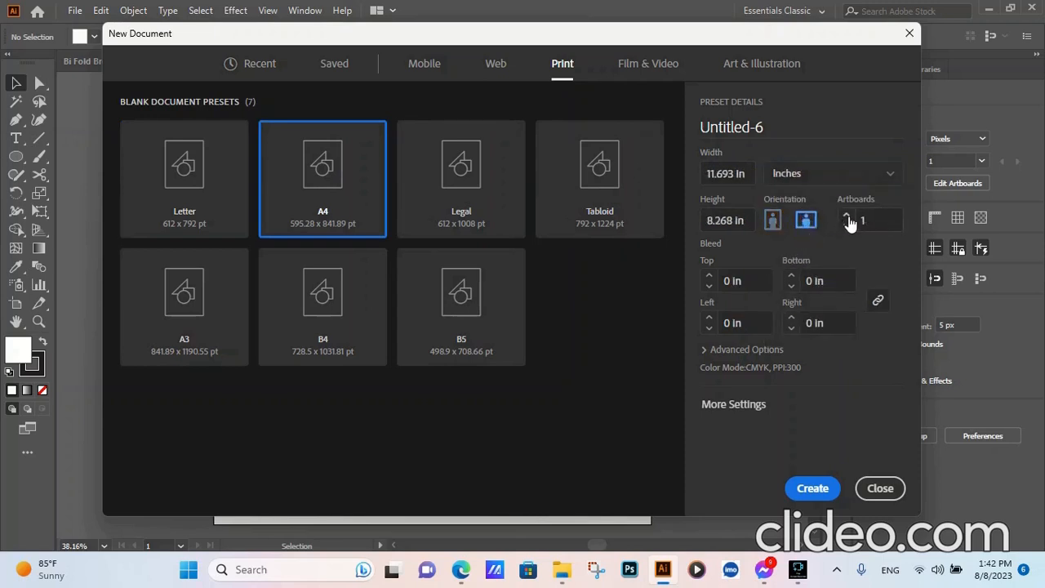
click(708, 276)
click(734, 403)
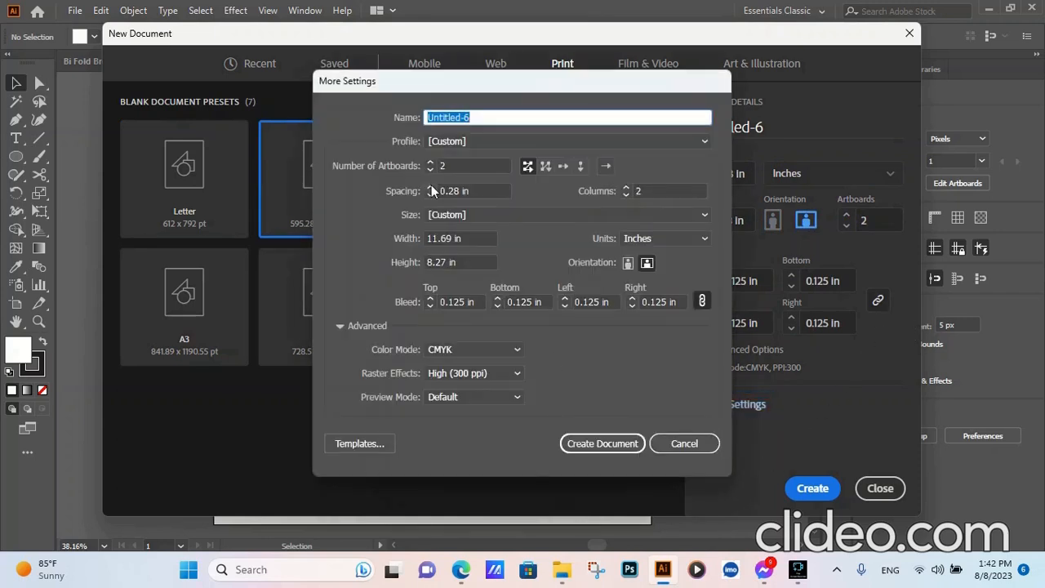
- Set the artboard spacing to 0.5 in and create the document
click(431, 185)
click(431, 185)
click(431, 184)
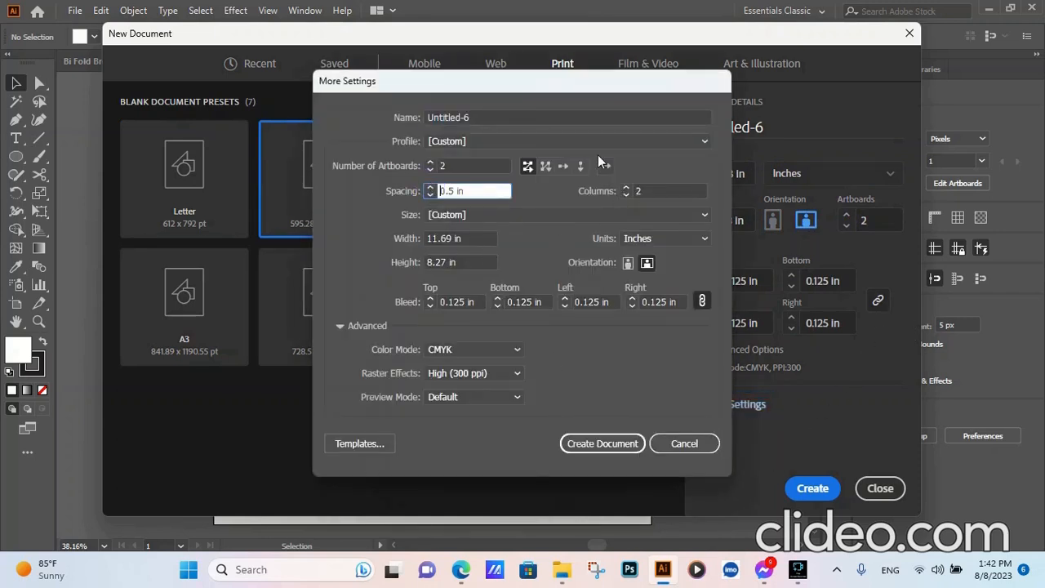
click(619, 447)
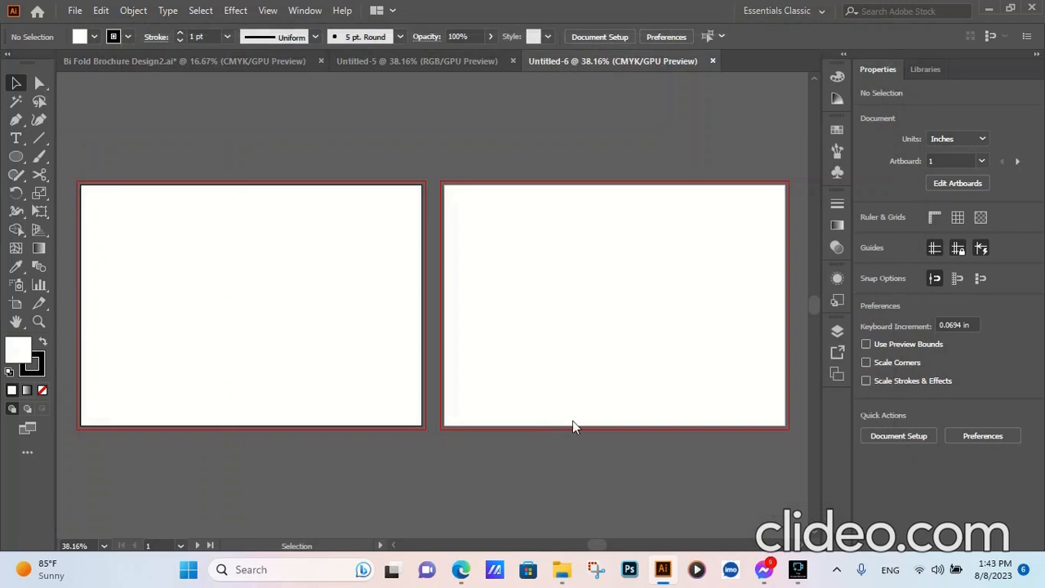
- Paste the copied brochure text, logos and colour swatches and move them onto the empty canvas left of the first artboard
scroll(658, 381, down, 3)
scroll(462, 375, up, 2)
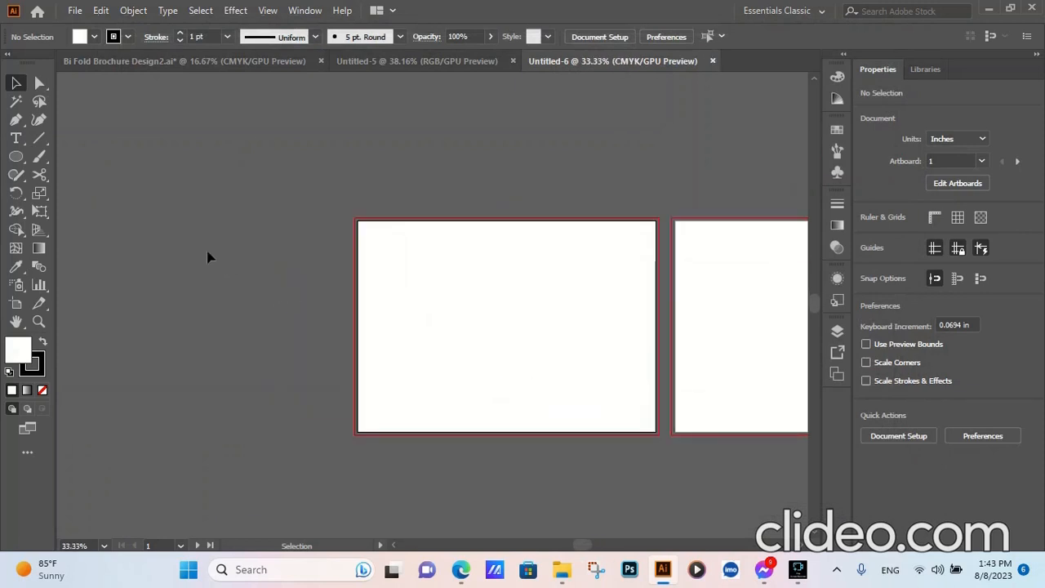
key(ctrl+v)
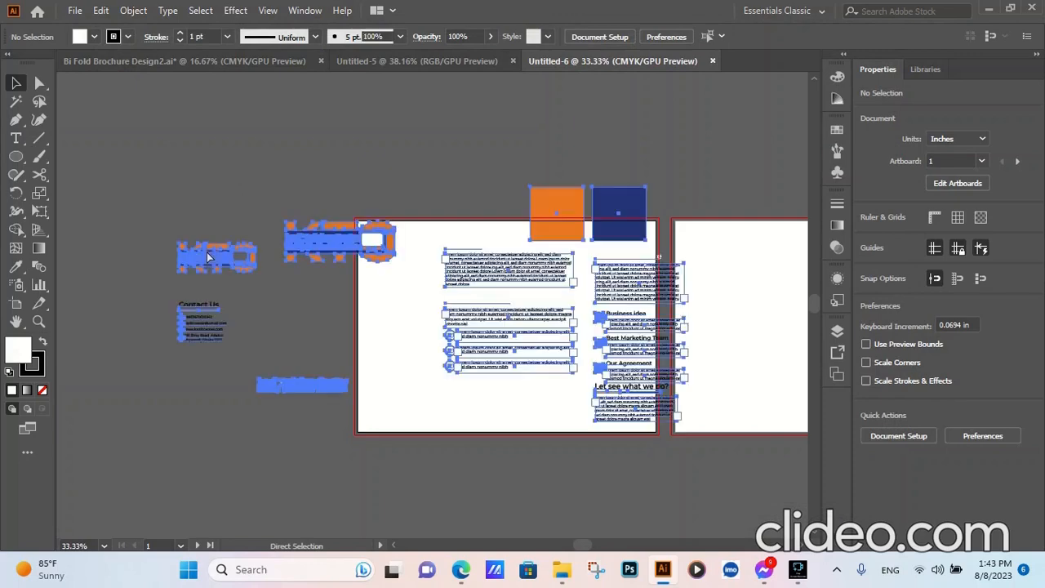
drag(608, 212, 286, 222)
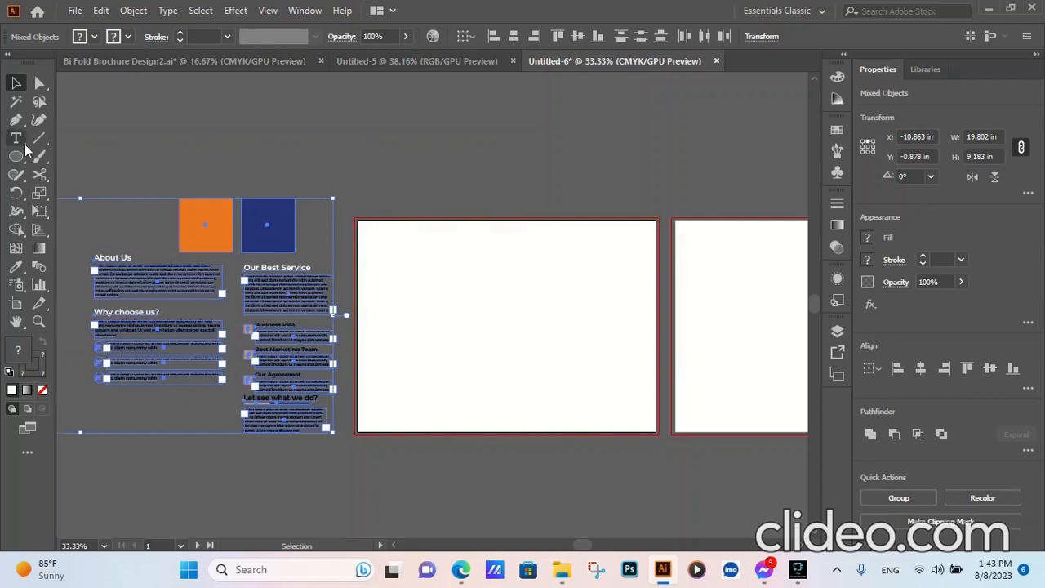
- Draw an 11.693 by 8.268 in rectangle that exactly covers the first artboard
drag(17, 155, 72, 156)
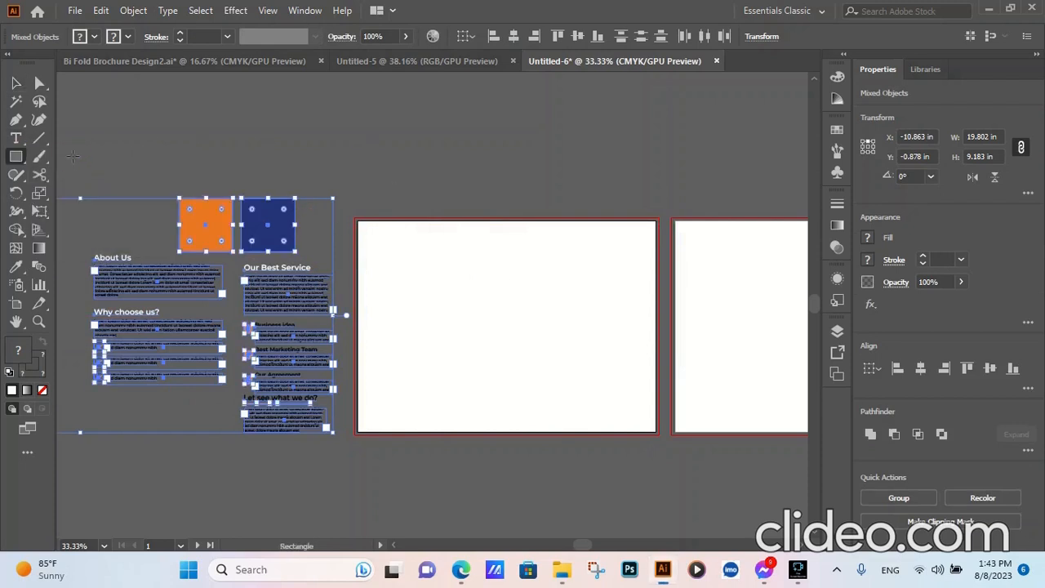
scroll(523, 283, up, 1)
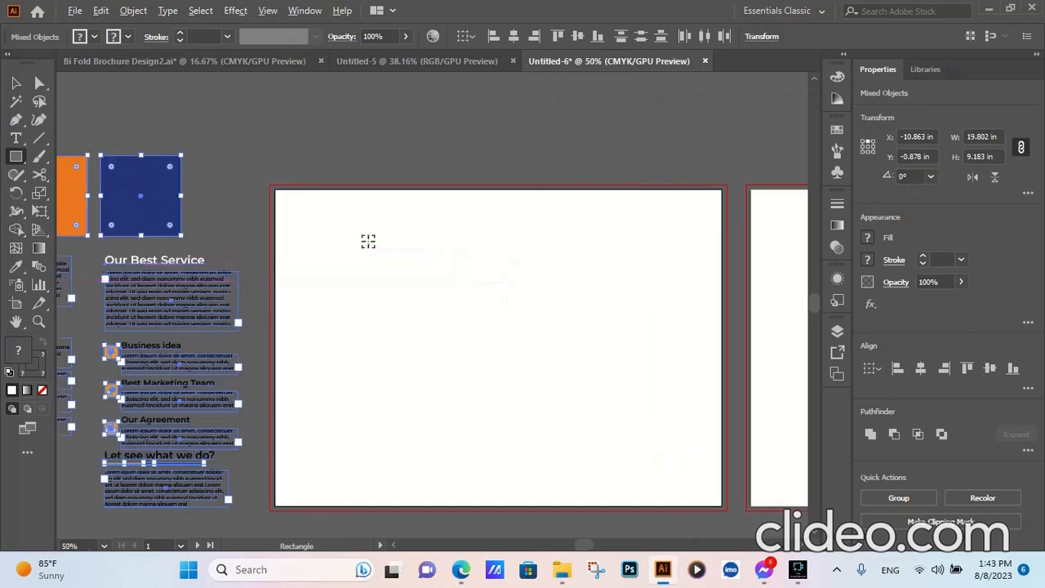
drag(276, 191, 719, 505)
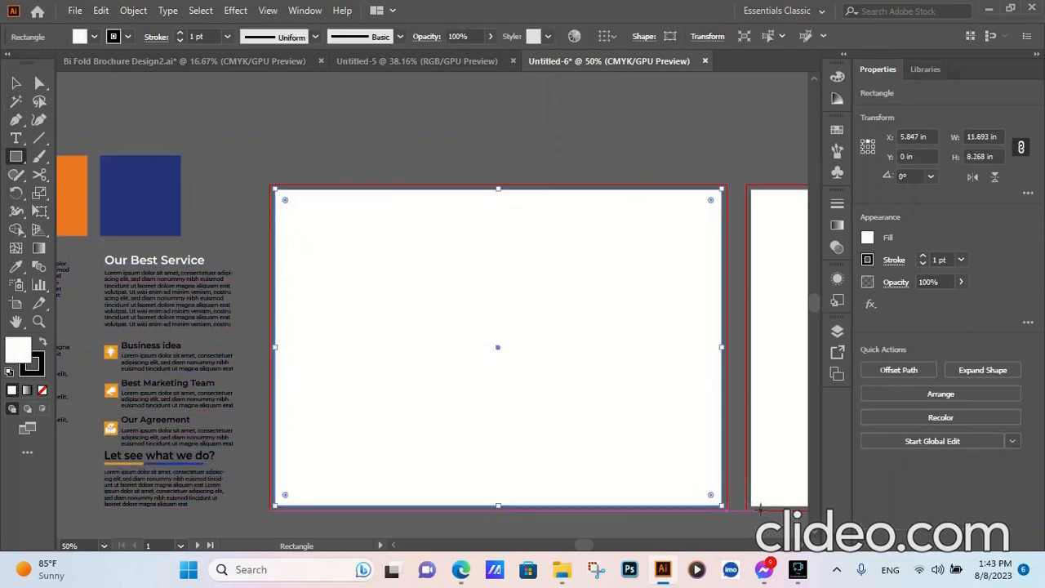
- Give the rectangle on the first artboard a white fill and no stroke
scroll(741, 490, up, 4)
scroll(741, 487, down, 3)
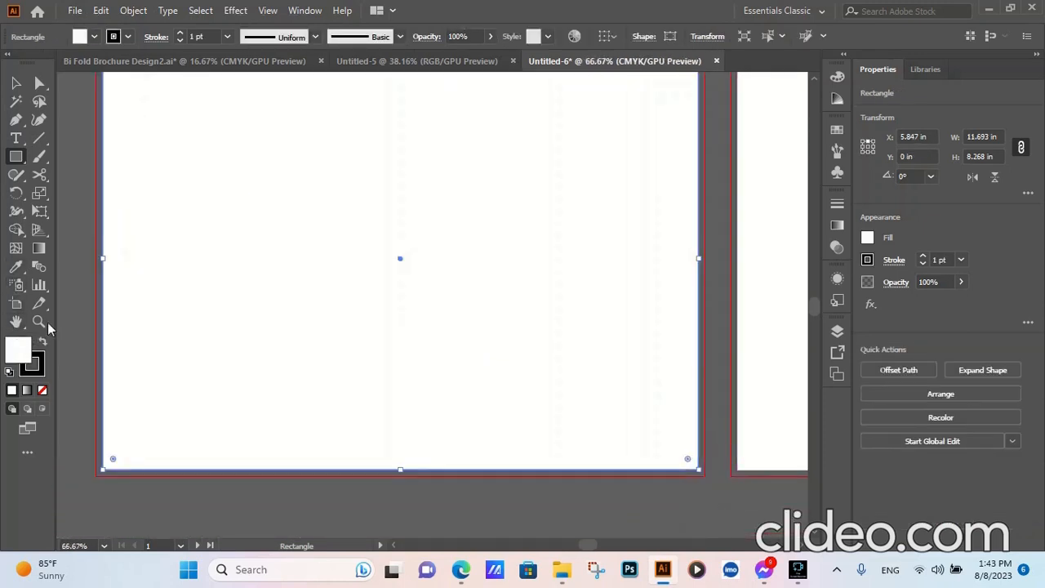
click(44, 391)
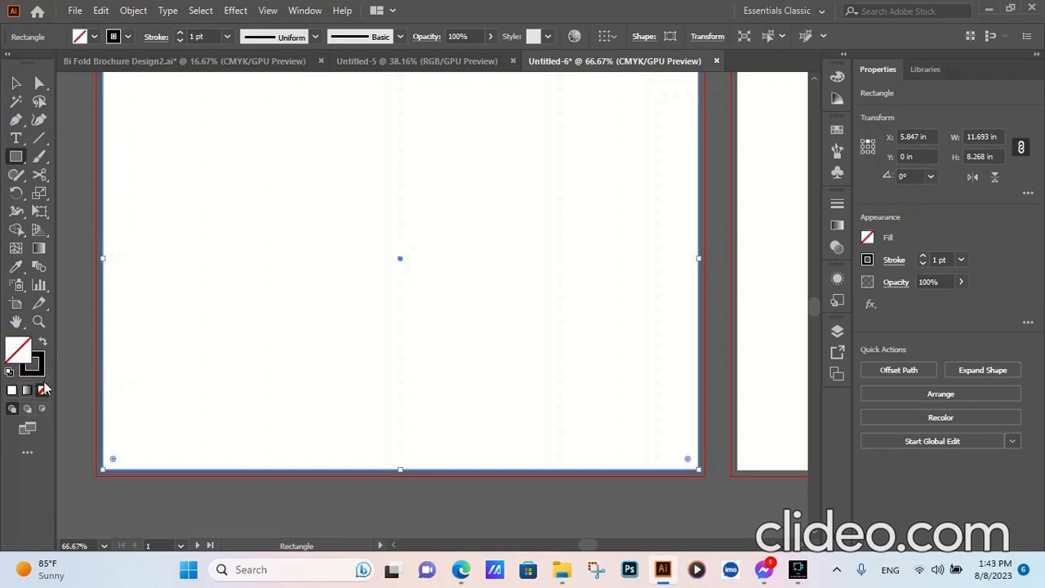
click(11, 393)
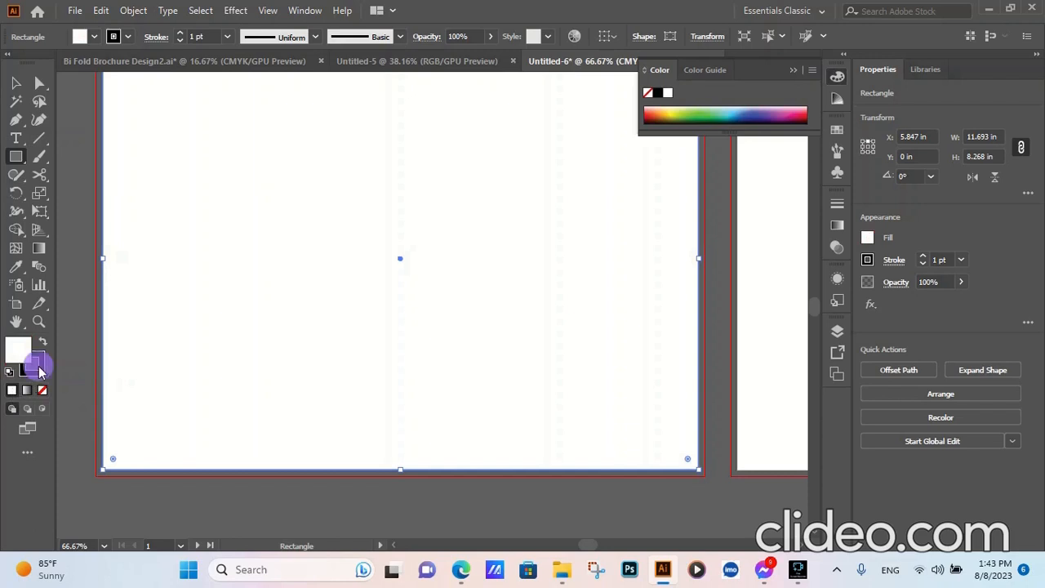
click(34, 365)
click(44, 391)
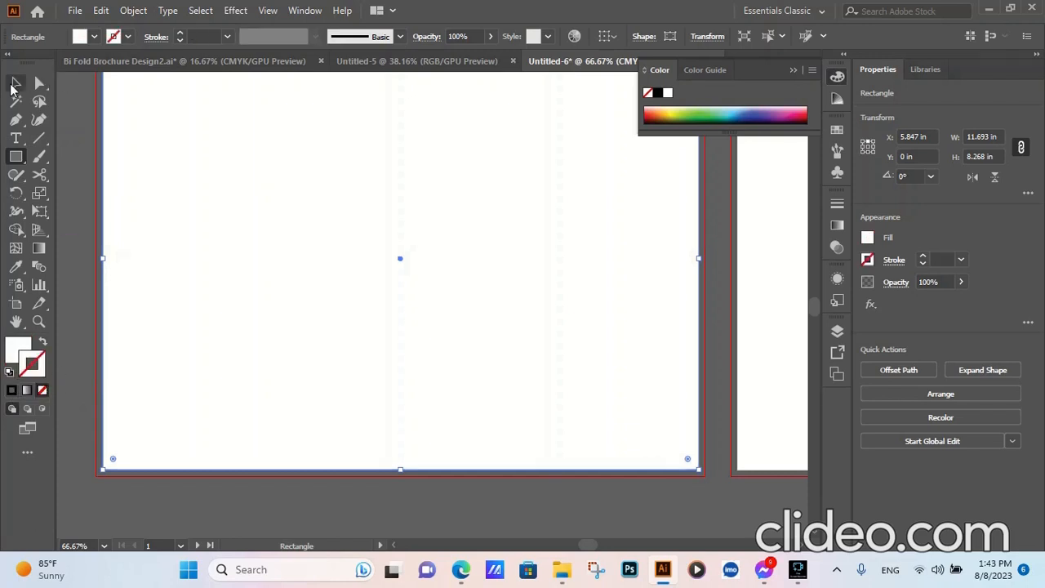
click(15, 83)
click(233, 292)
alt+scroll(363, 322, down, 2)
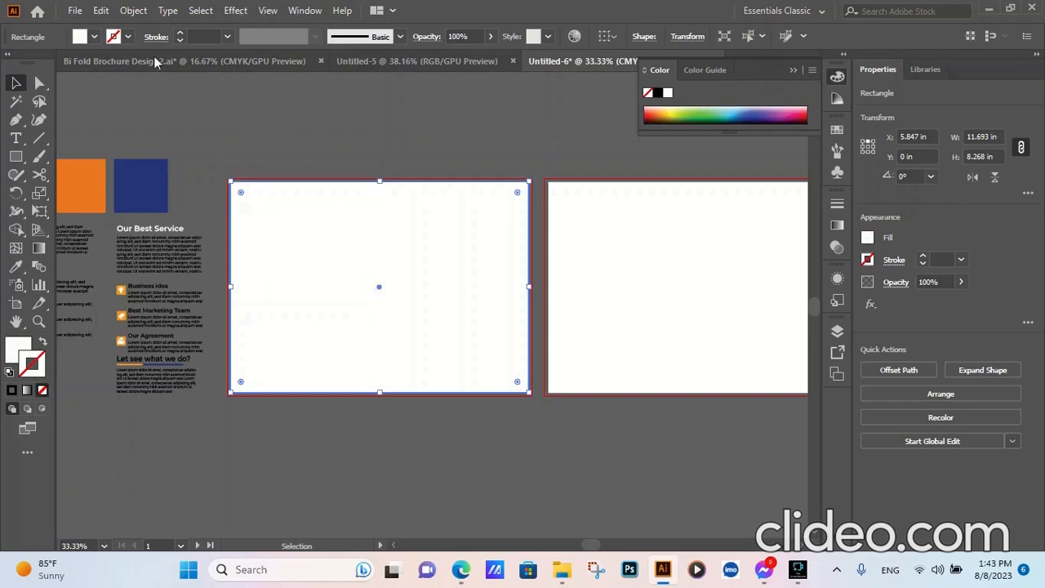
click(129, 12)
mouse_move(223, 418)
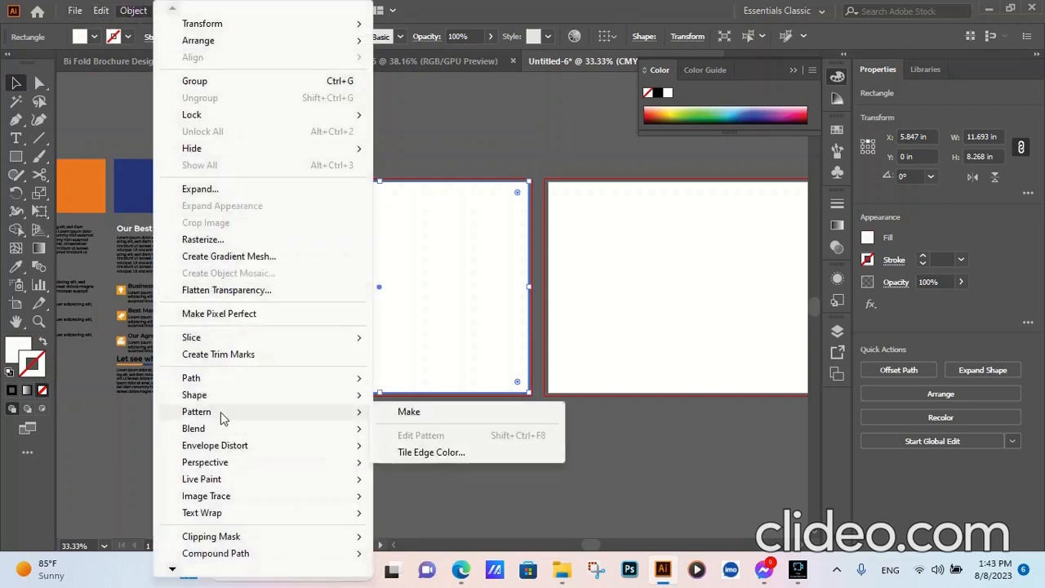
click(434, 157)
- Duplicate the white rectangle from the first artboard onto the second artboard
click(433, 288)
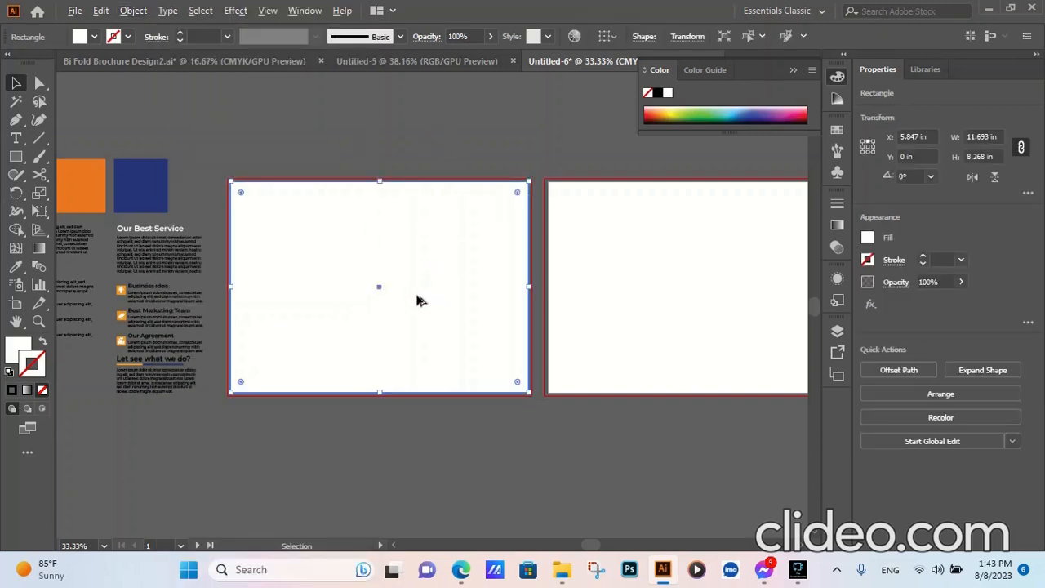
drag(416, 301, 754, 303)
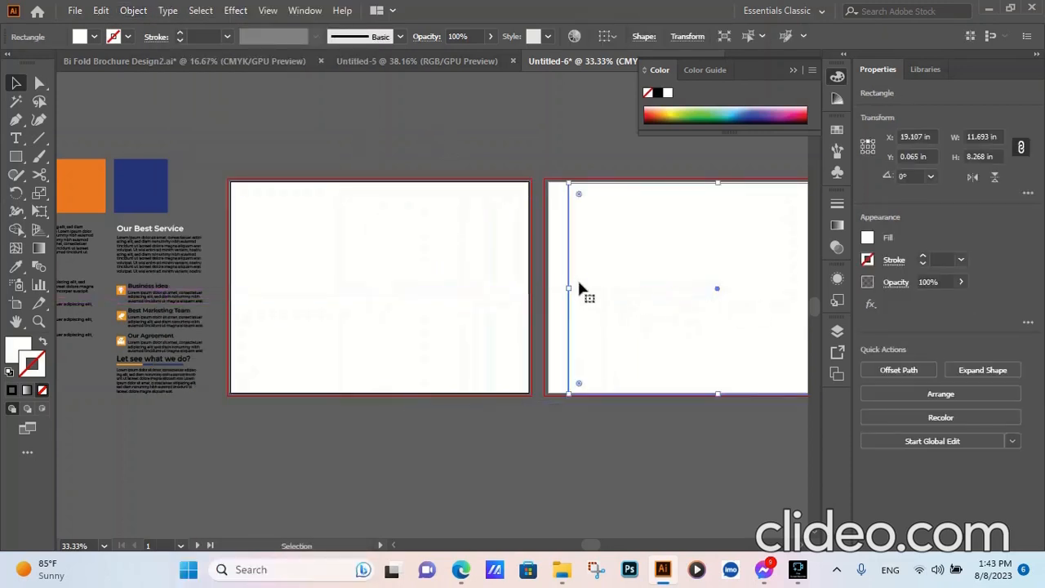
click(638, 162)
- Align the copied rectangle to the second artboard, centred horizontally and vertically
click(686, 270)
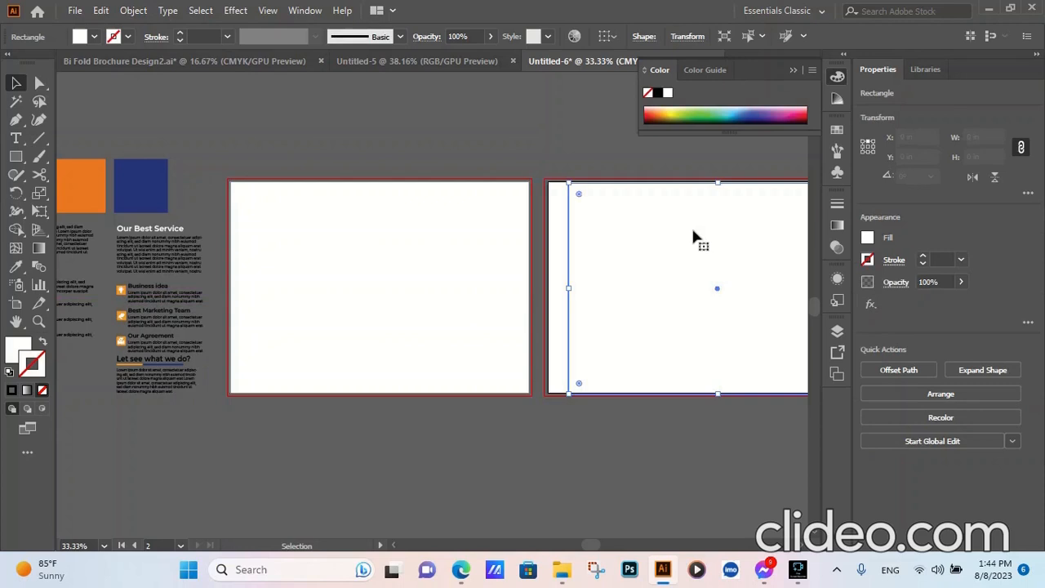
click(617, 40)
click(644, 87)
click(654, 36)
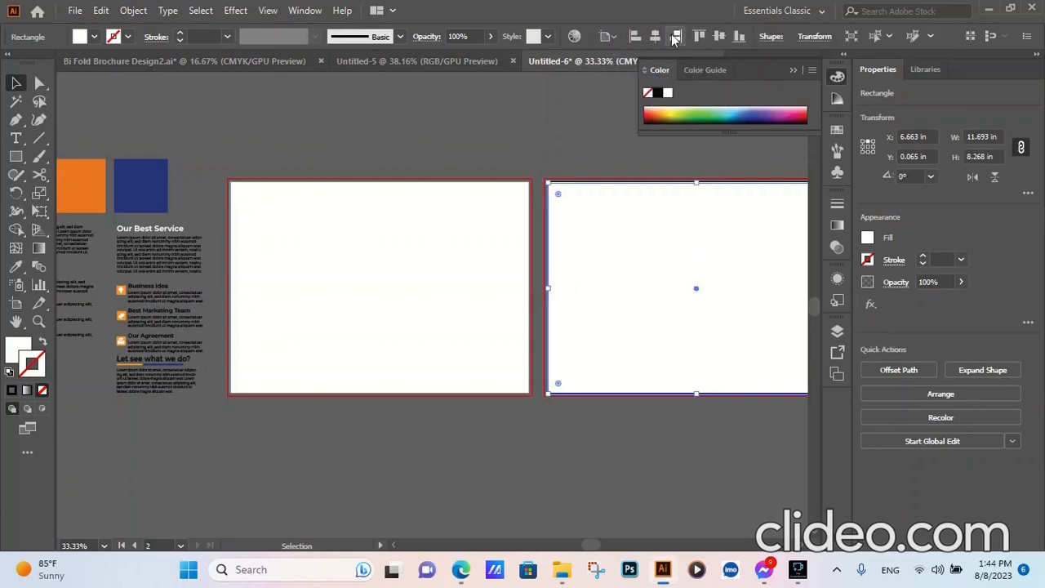
click(718, 39)
click(541, 105)
- Split the first artboard's rectangle into a grid of 1 row and 2 columns with a 0 in gutter
click(349, 283)
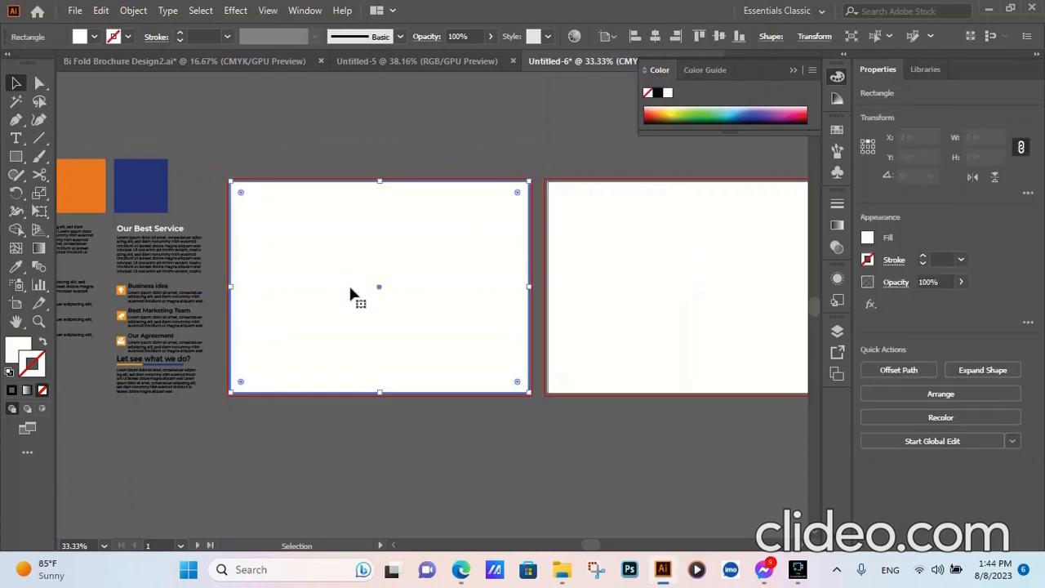
click(135, 11)
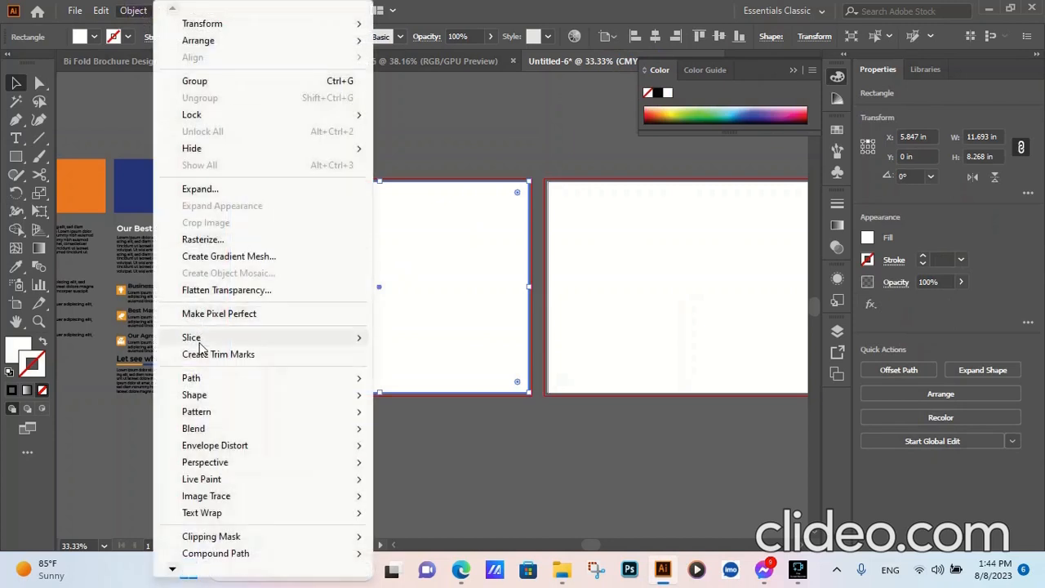
mouse_move(204, 380)
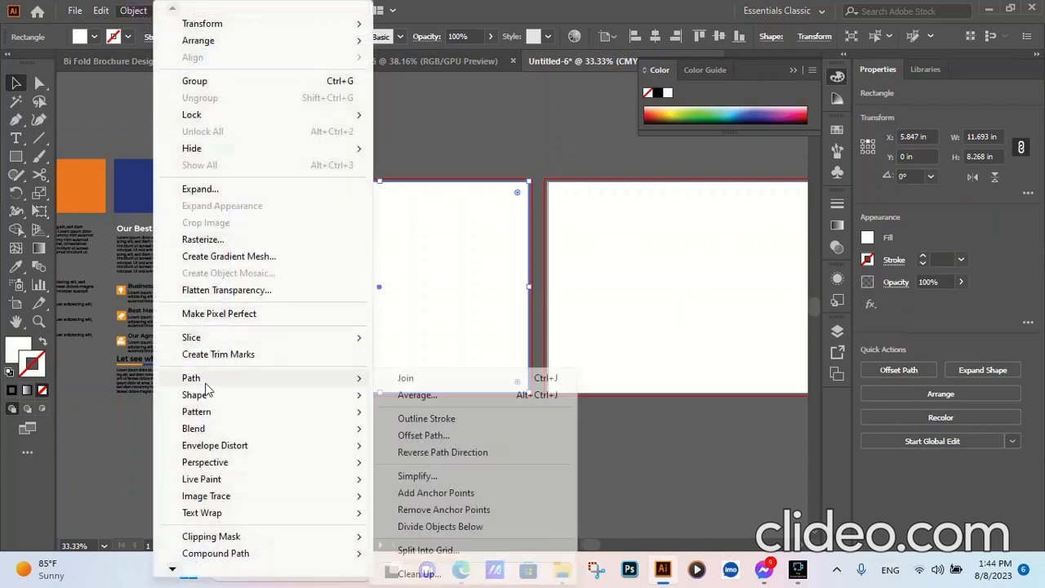
click(435, 551)
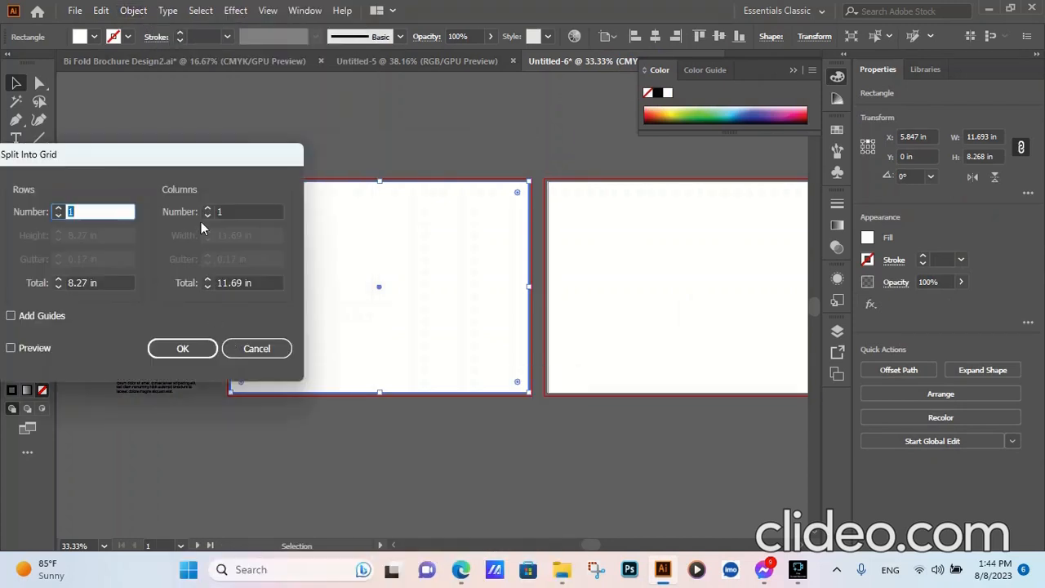
click(206, 211)
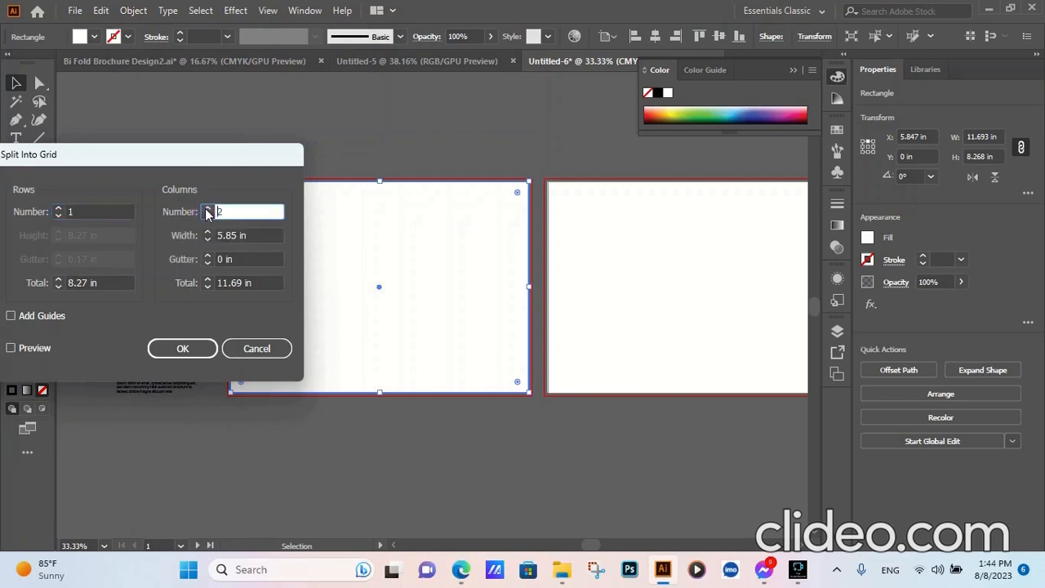
click(182, 348)
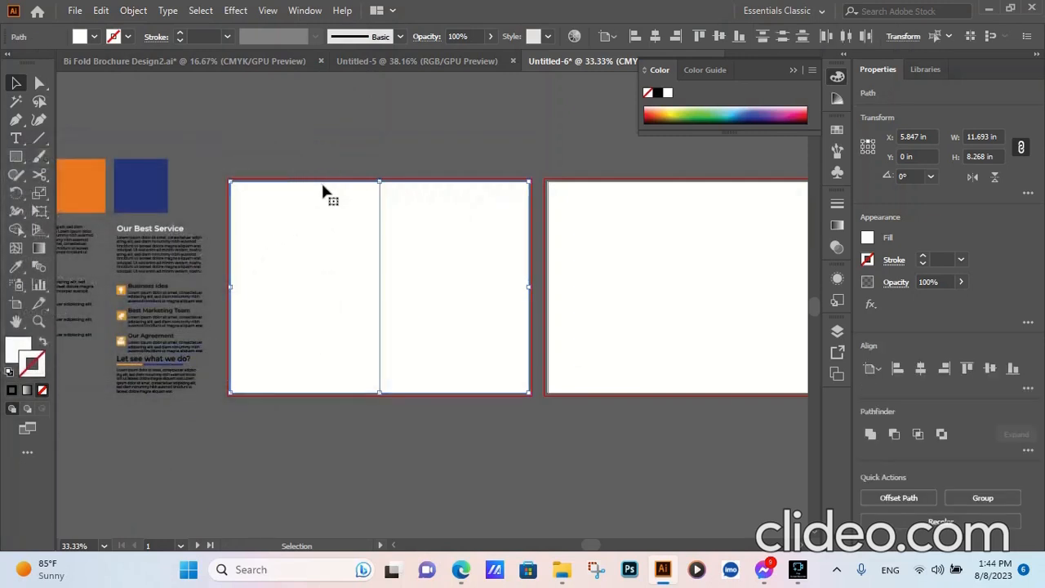
- Offset the first artboard's two column paths by -0.25 in with miter joins and turn the offset paths into guides
click(142, 12)
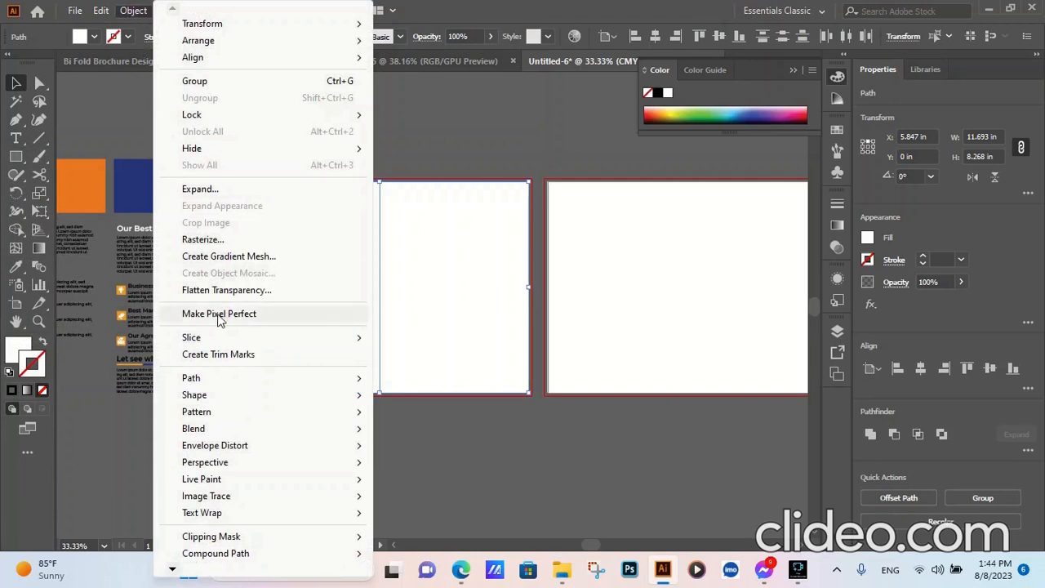
mouse_move(245, 382)
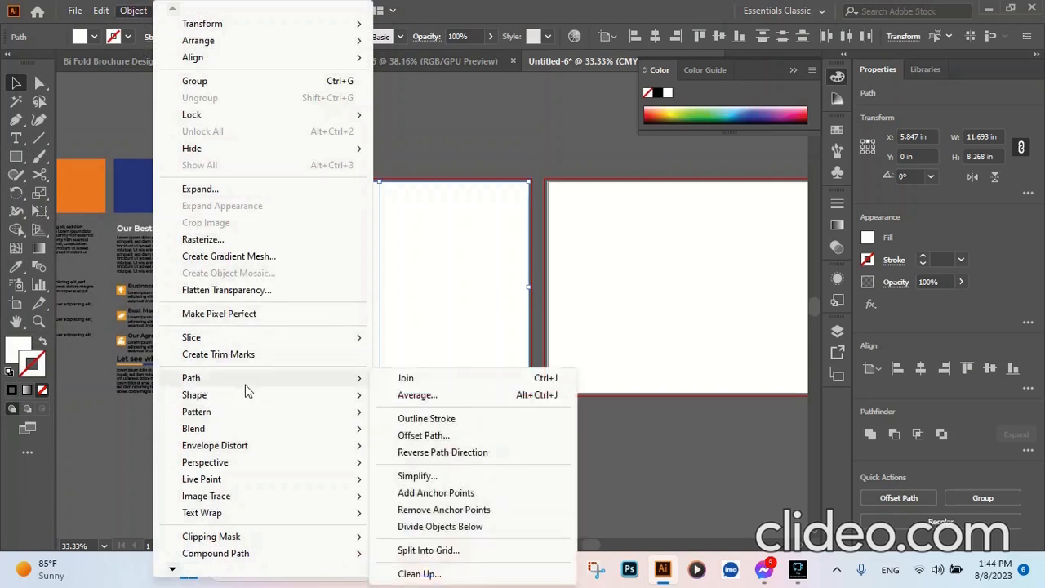
click(436, 440)
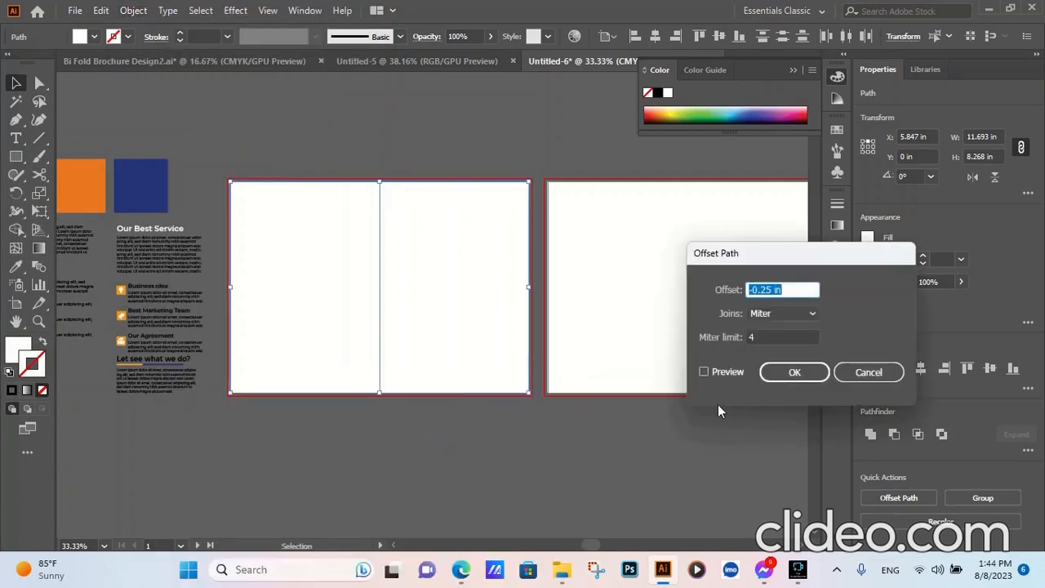
click(719, 371)
click(792, 375)
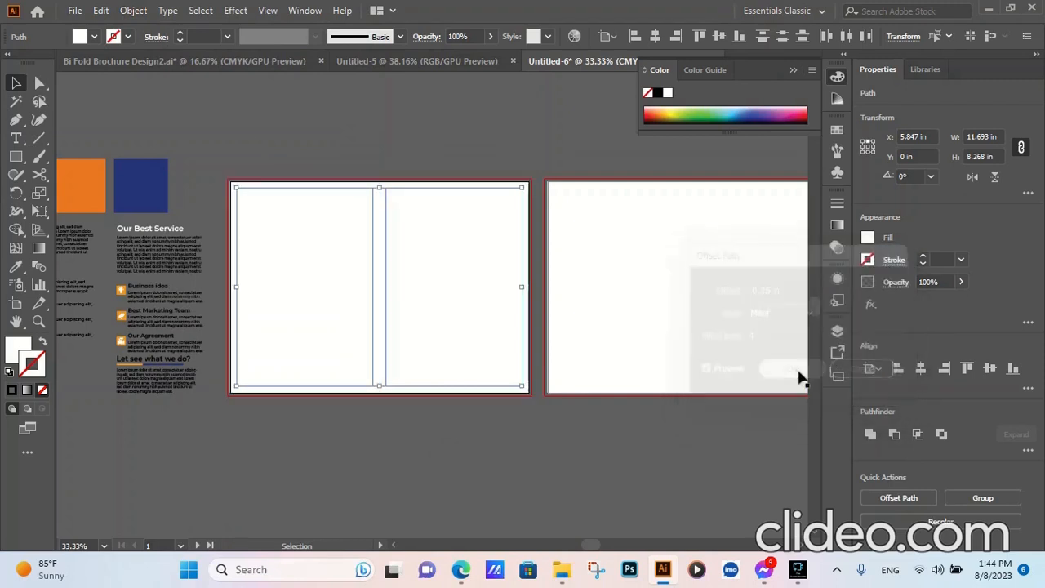
right_click(440, 303)
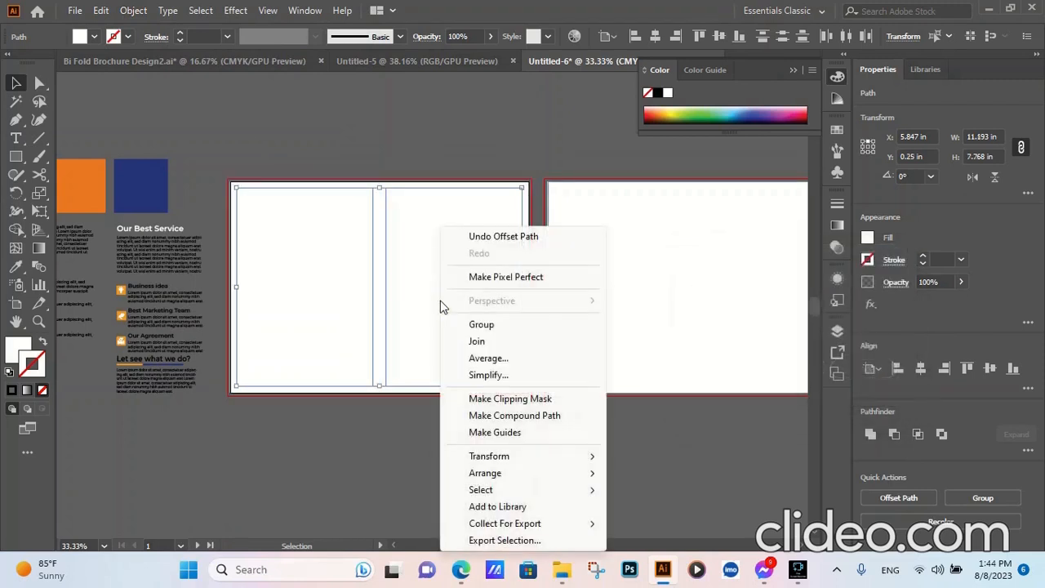
click(494, 437)
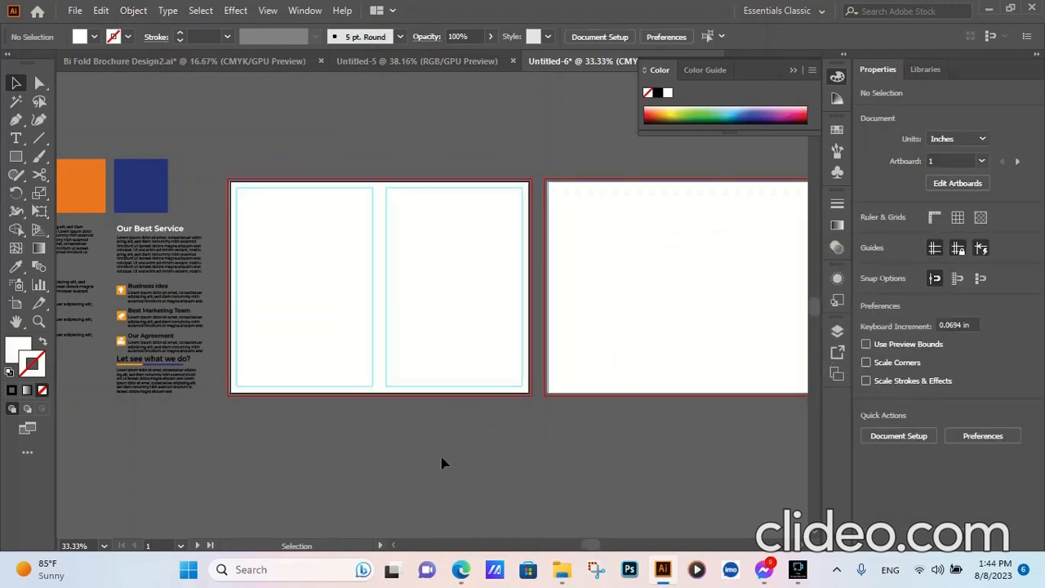
- Split the second artboard's rectangle into a grid of 1 row and 2 columns
click(634, 343)
click(129, 12)
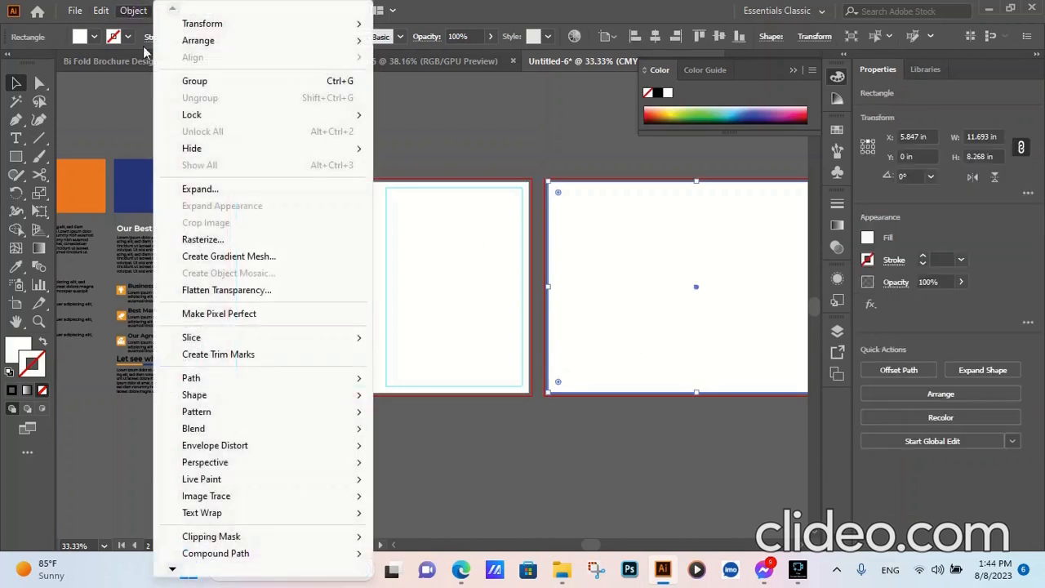
mouse_move(198, 381)
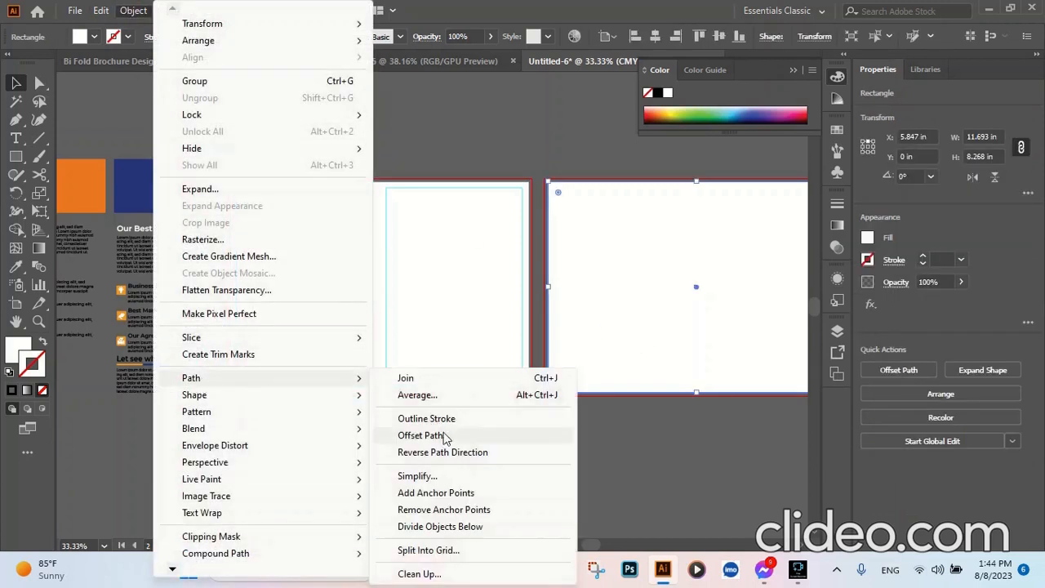
click(415, 550)
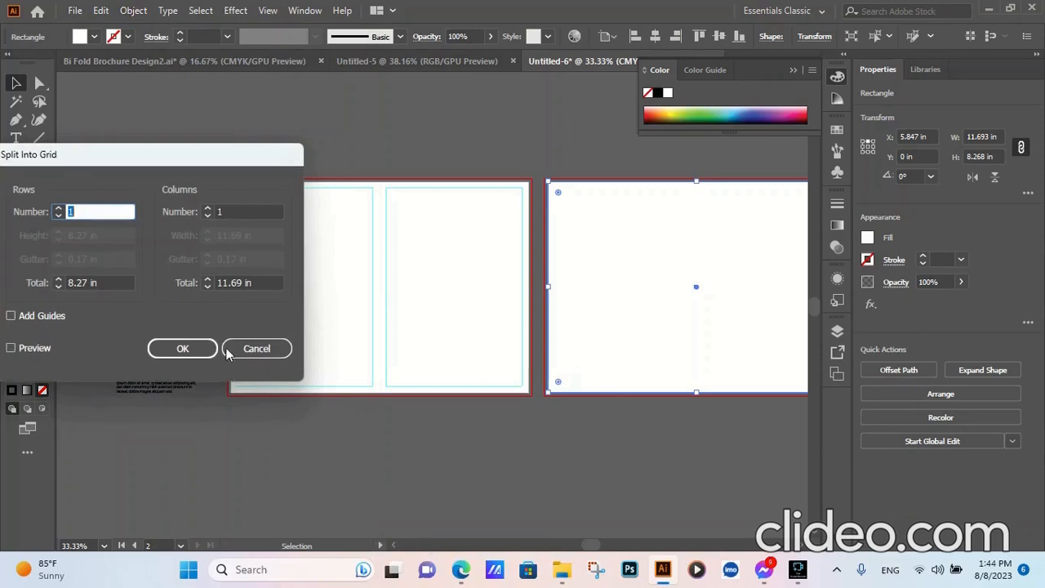
click(213, 212)
text(2)
click(182, 349)
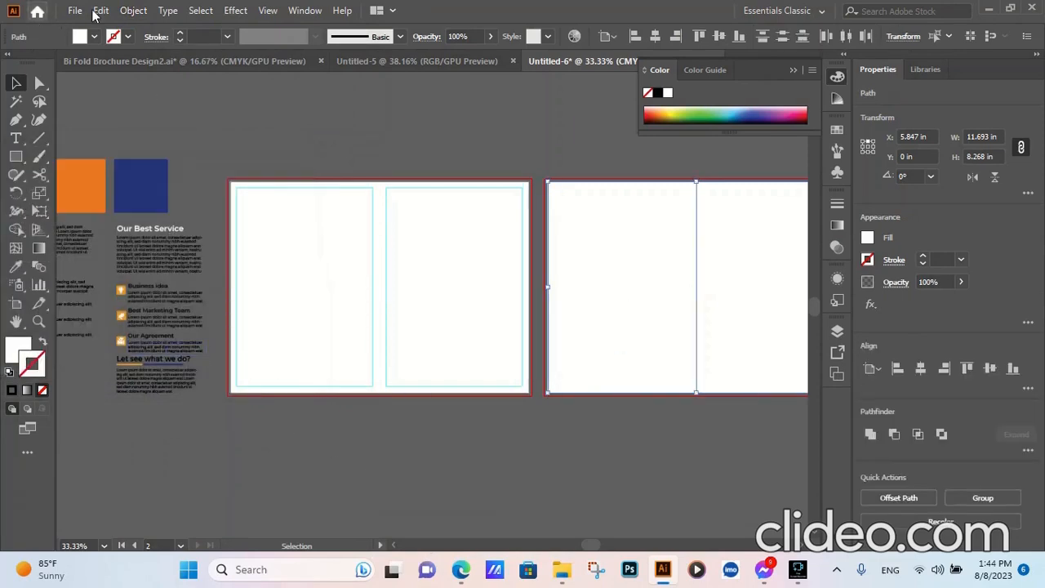
- Offset the second artboard's two column paths by -0.25 in with miter joins and turn the offset paths into guides
click(133, 9)
mouse_move(211, 378)
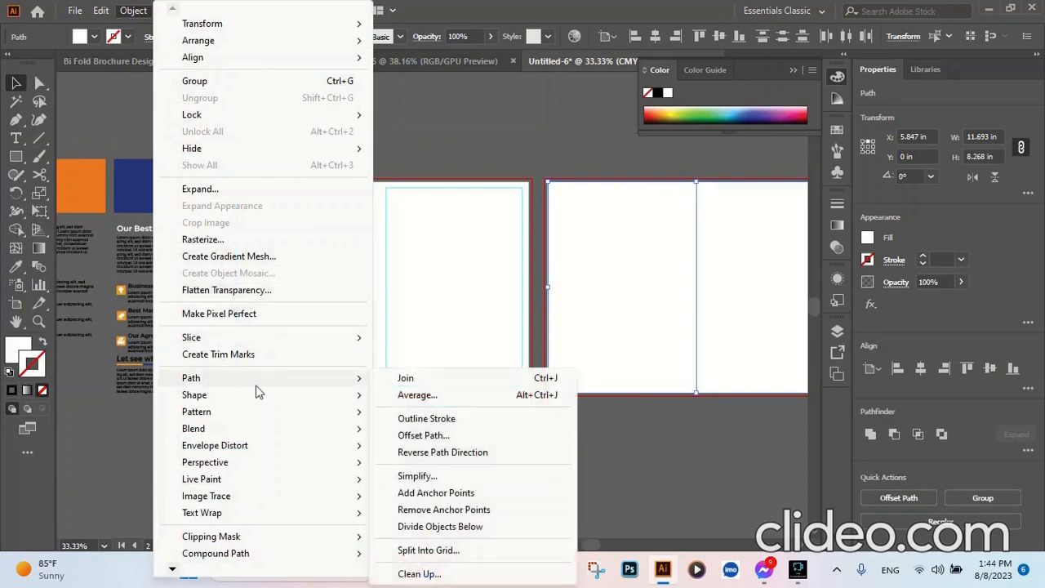
click(430, 437)
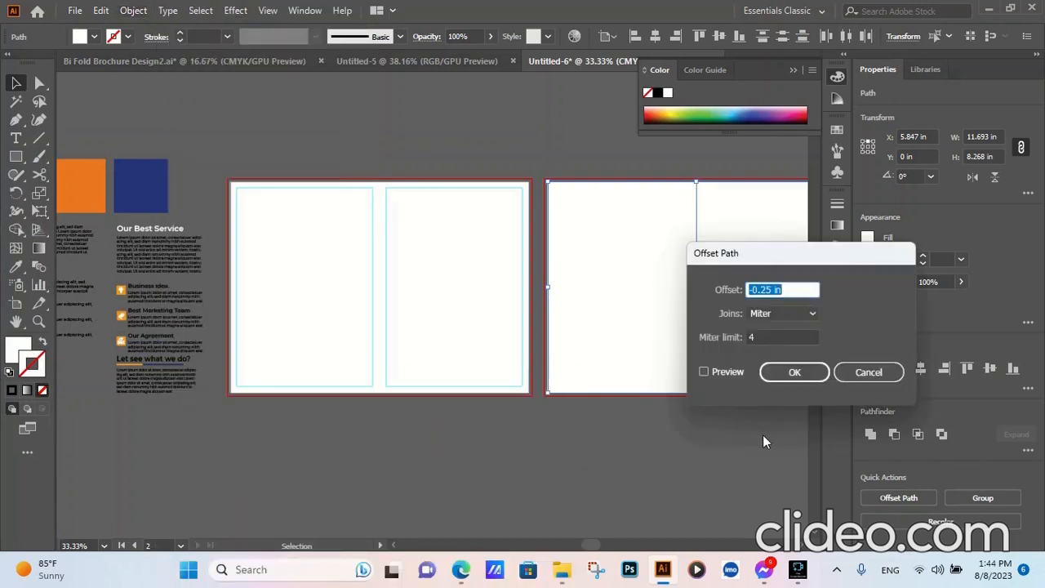
click(738, 372)
click(798, 371)
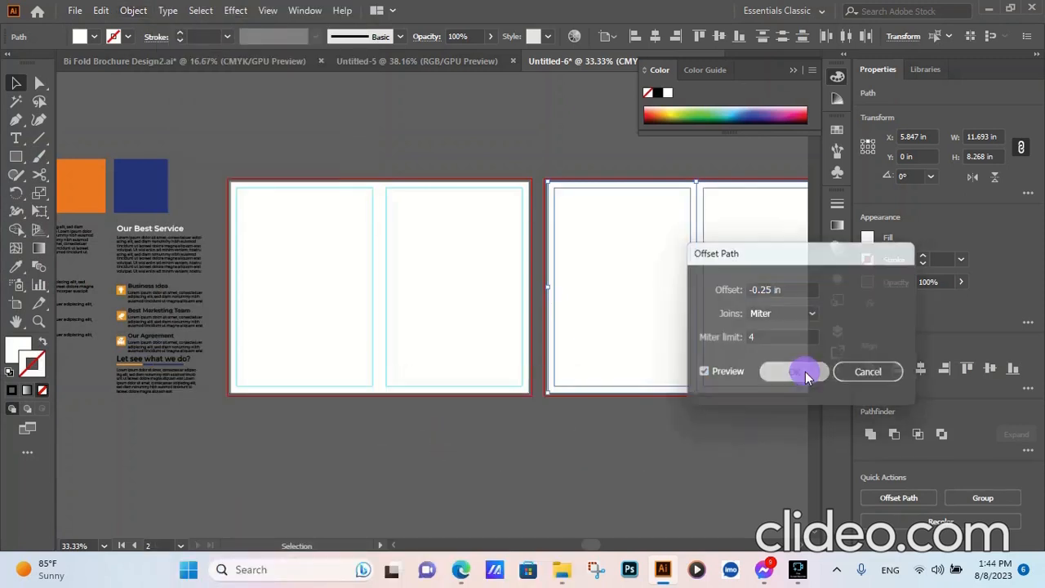
right_click(663, 275)
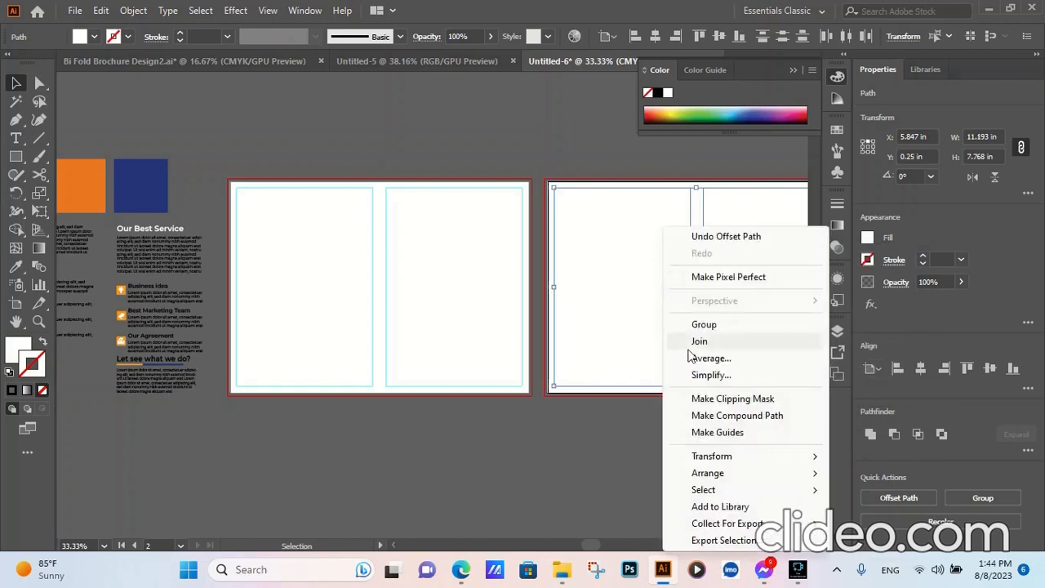
click(714, 433)
- Select both column rectangles on the first artboard and stretch their upper edge to the bleed line, making them 8.393 in high
click(306, 302)
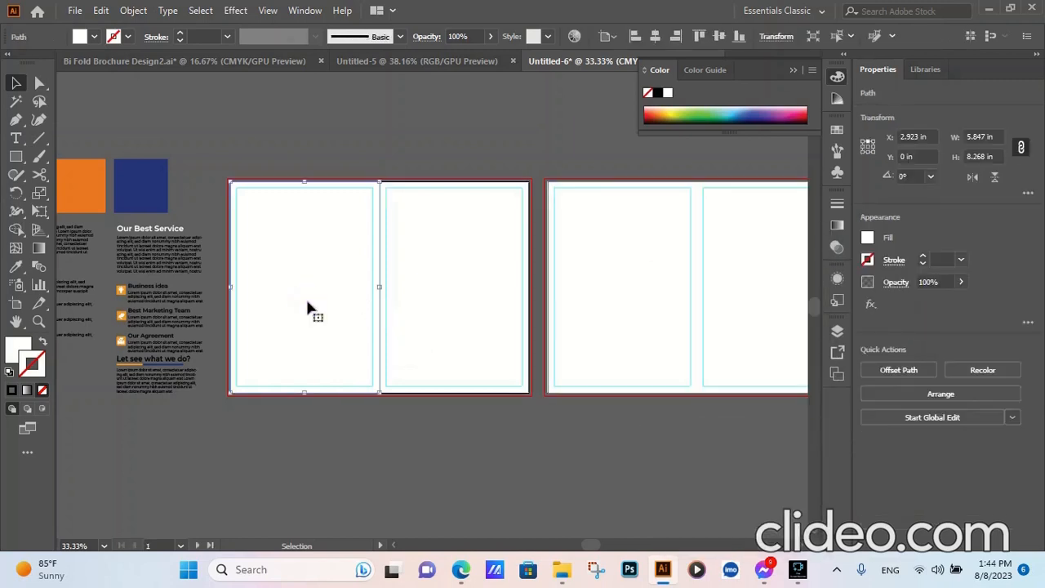
click(320, 462)
click(457, 310)
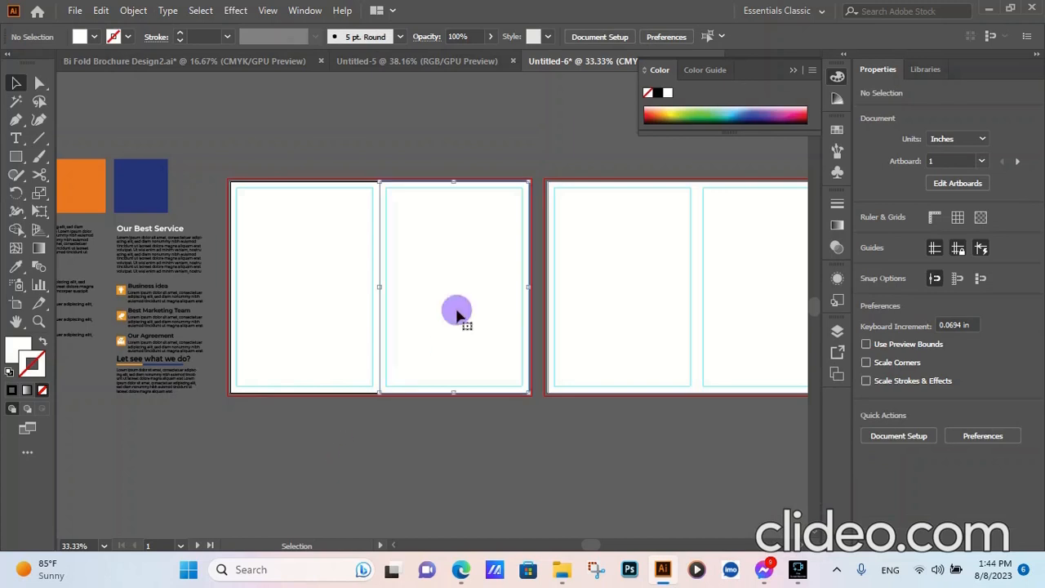
shift+click(305, 306)
key(ctrl+=)
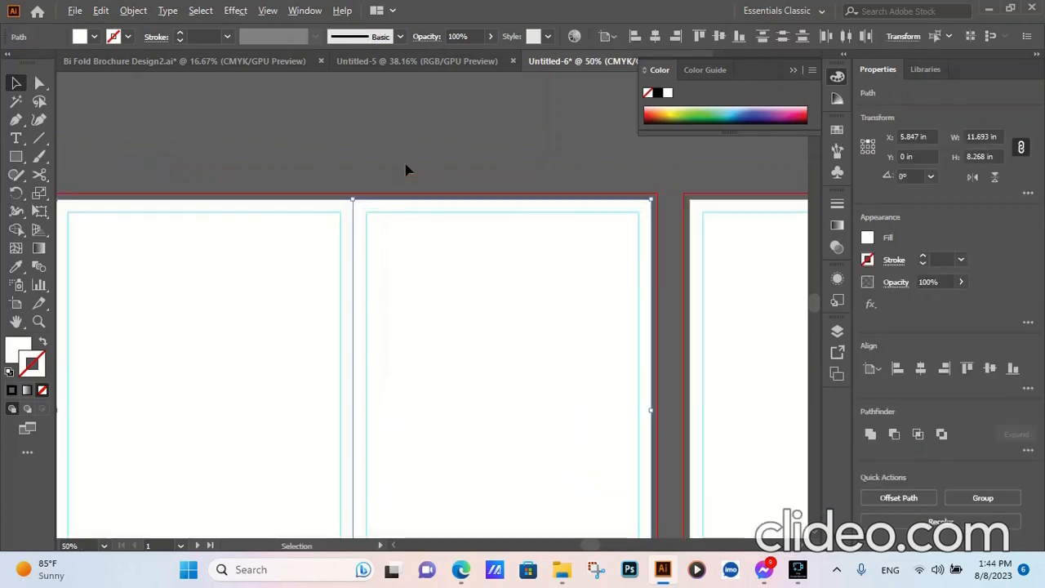
key(ctrl+minus)
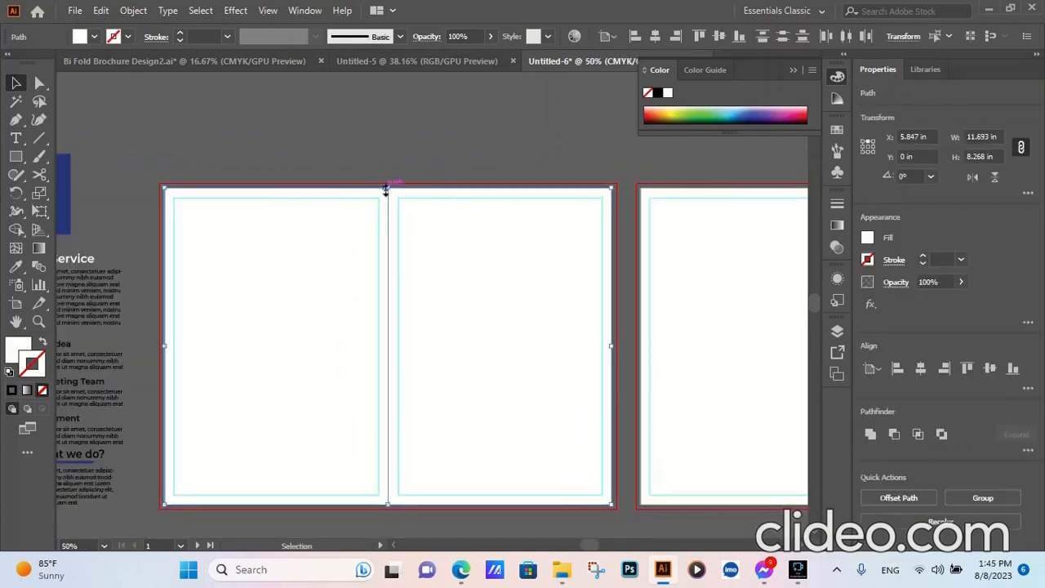
drag(388, 187, 385, 181)
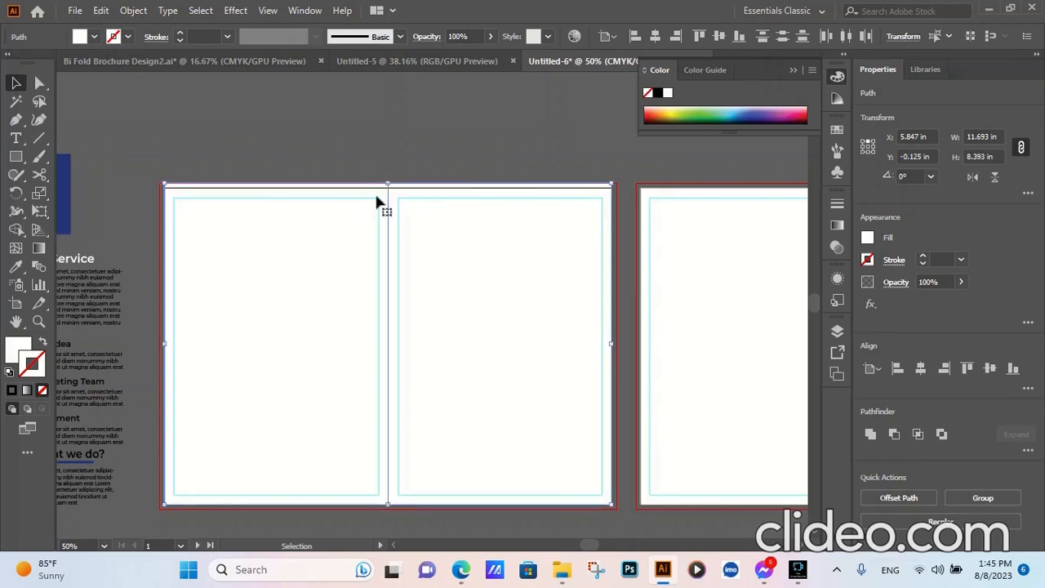
- Extend the left and right edges of the first artboard's column rectangles to the bleed lines, for a total width of 11.943 in
scroll(164, 342, up, 1)
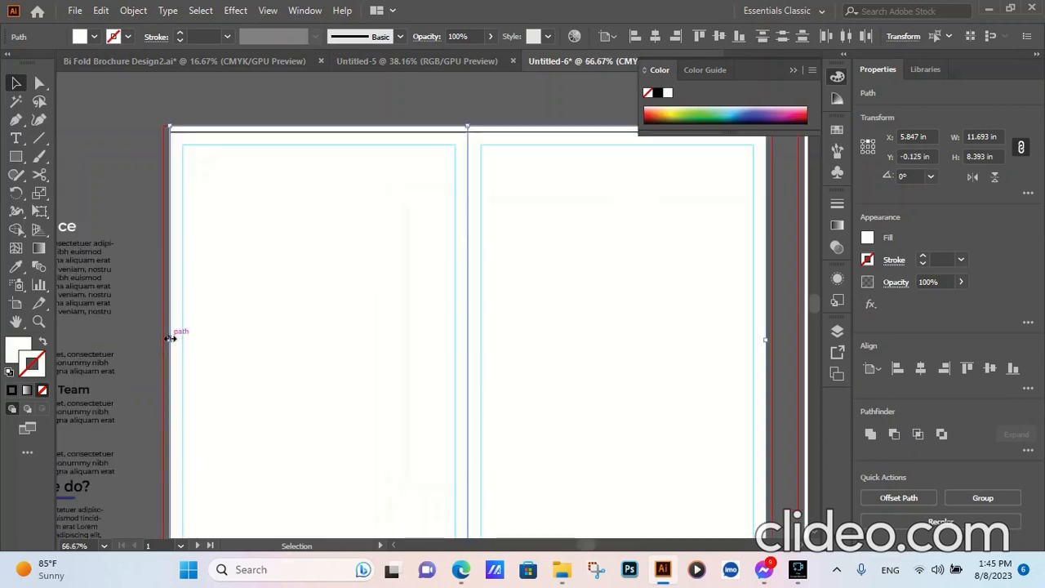
click(170, 337)
drag(170, 337, 162, 338)
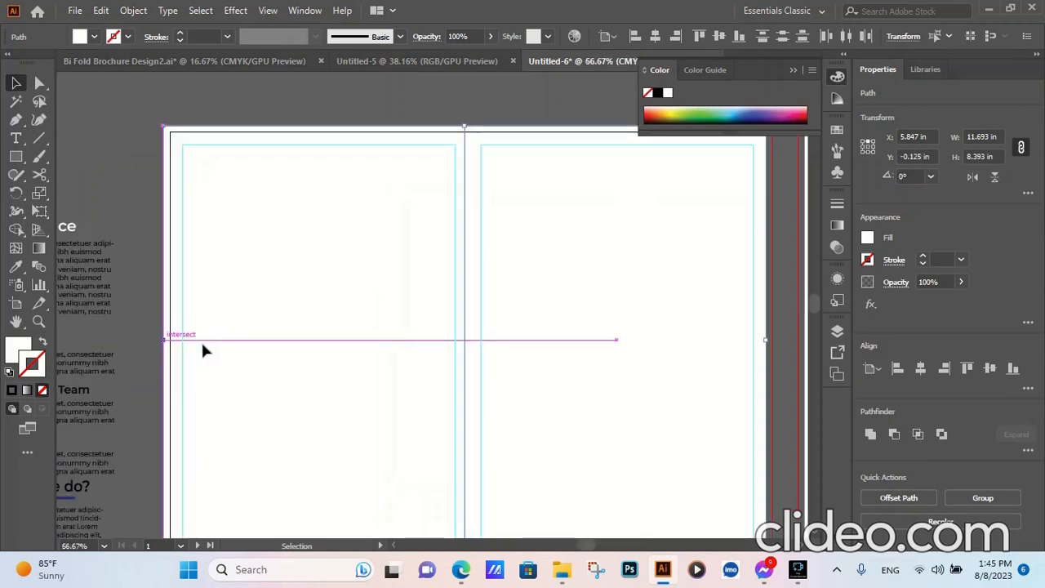
scroll(201, 340, down, 2)
scroll(488, 363, up, 3)
drag(480, 309, 488, 311)
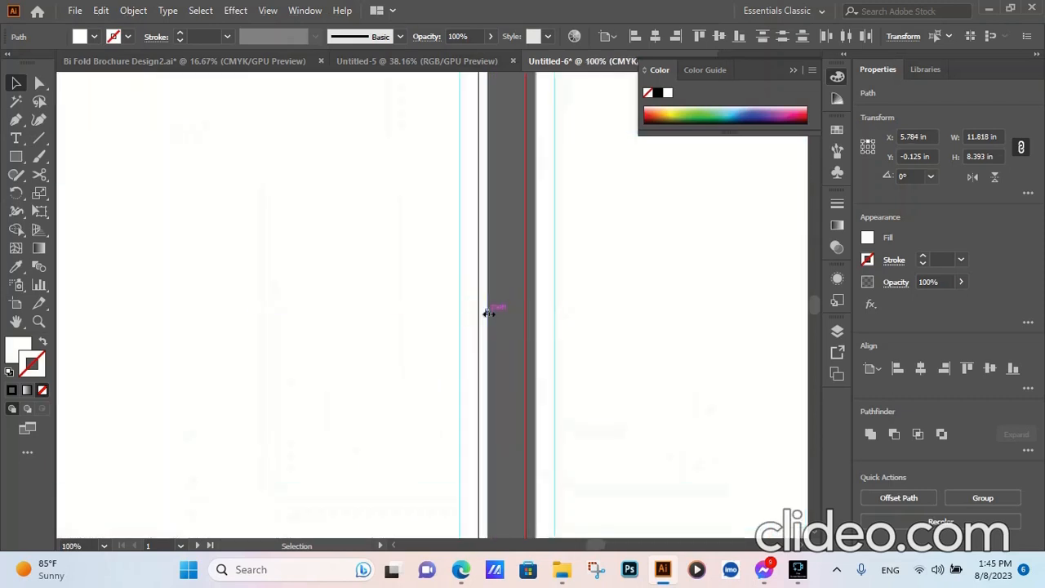
- Extend the lower edge of the first artboard's column rectangles to the bleed line, for a height of 8.518 in
scroll(493, 314, down, 4)
scroll(382, 428, up, 4)
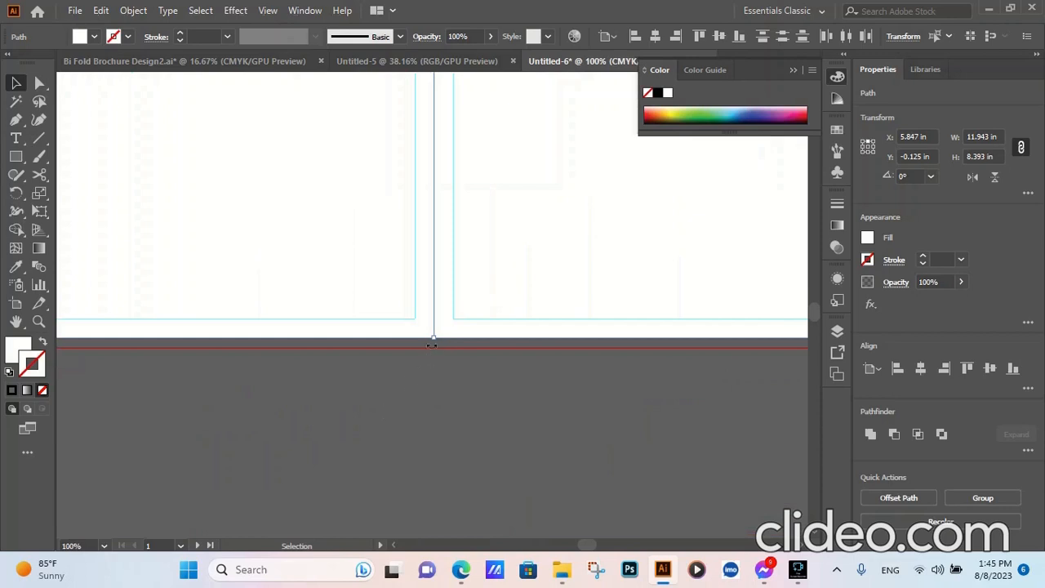
drag(432, 343, 443, 375)
scroll(441, 378, down, 1)
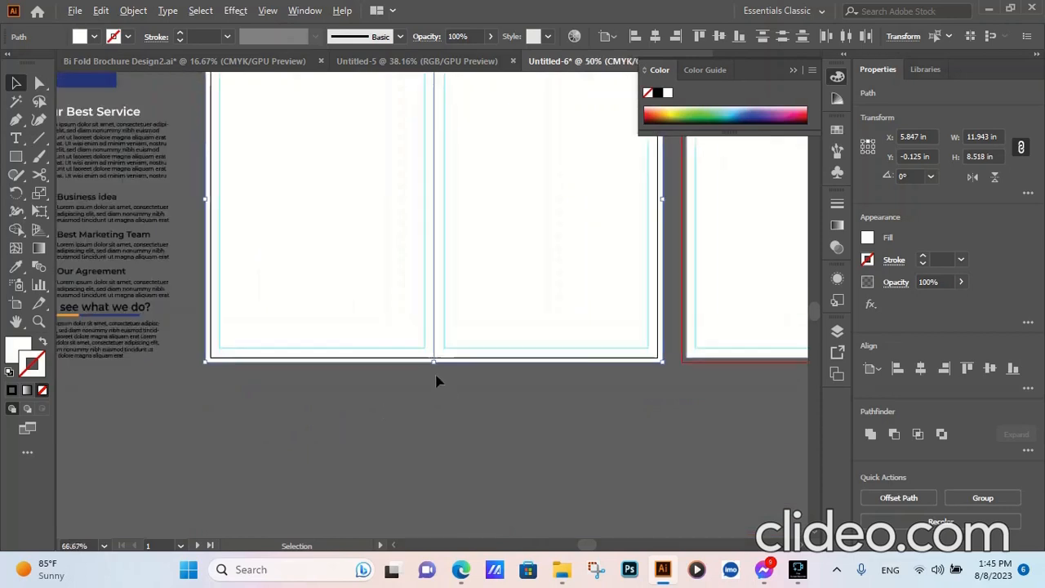
scroll(436, 381, down, 2)
scroll(622, 337, up, 3)
scroll(646, 316, down, 2)
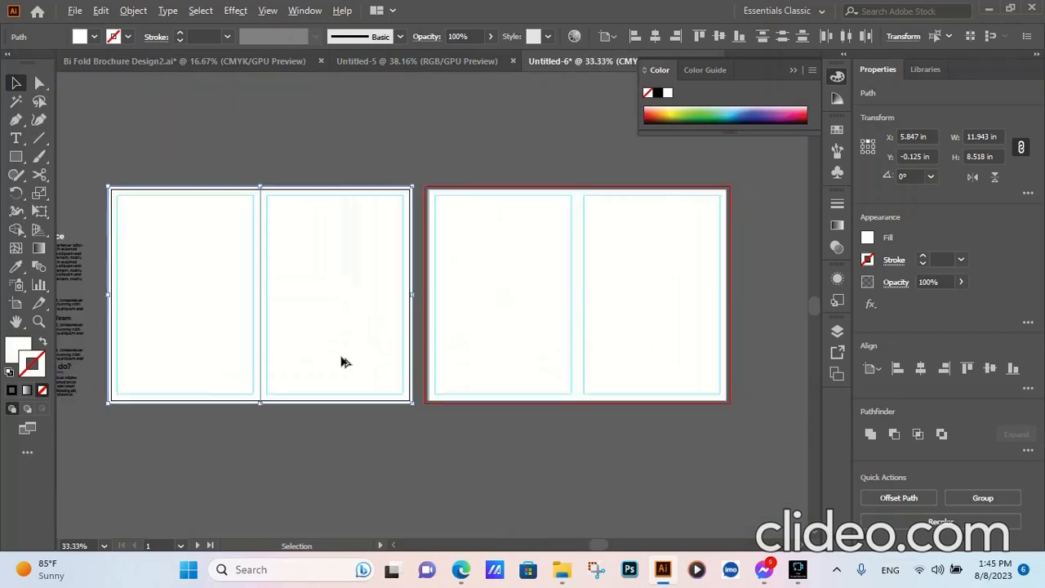
- Stretch the second artboard's two column rectangles to the bleed lines on all four sides, 11.943 in by 8.518 in overall
scroll(634, 351, up, 1)
click(629, 300)
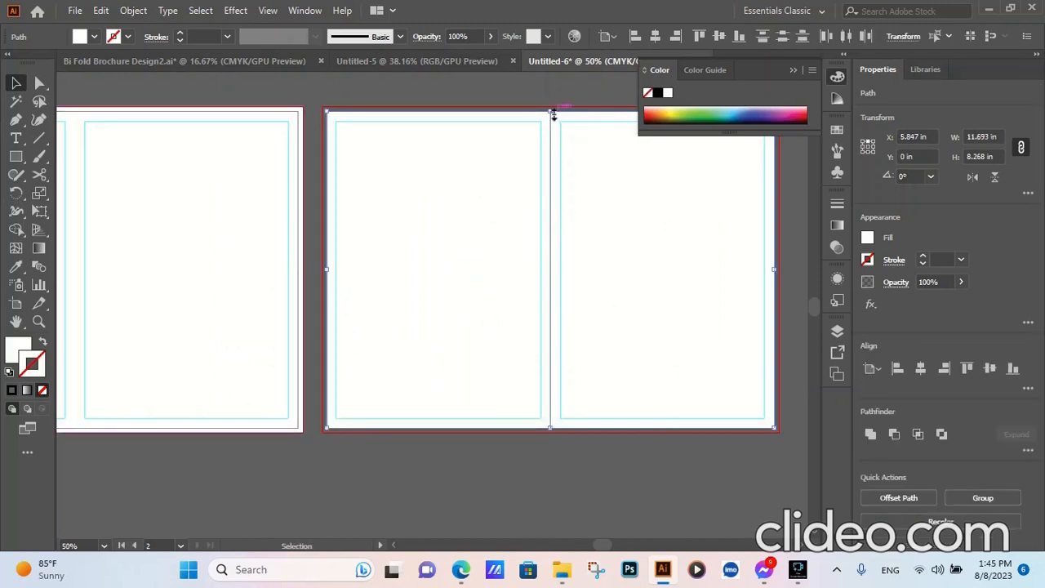
drag(554, 115, 547, 110)
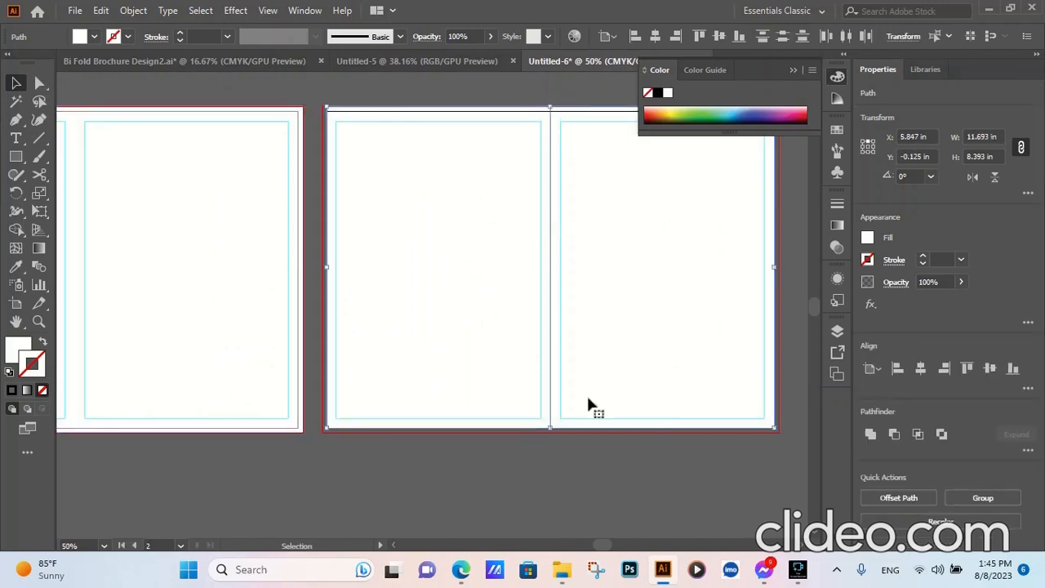
drag(552, 427, 552, 431)
drag(774, 269, 778, 269)
drag(327, 269, 322, 270)
scroll(390, 420, down, 4)
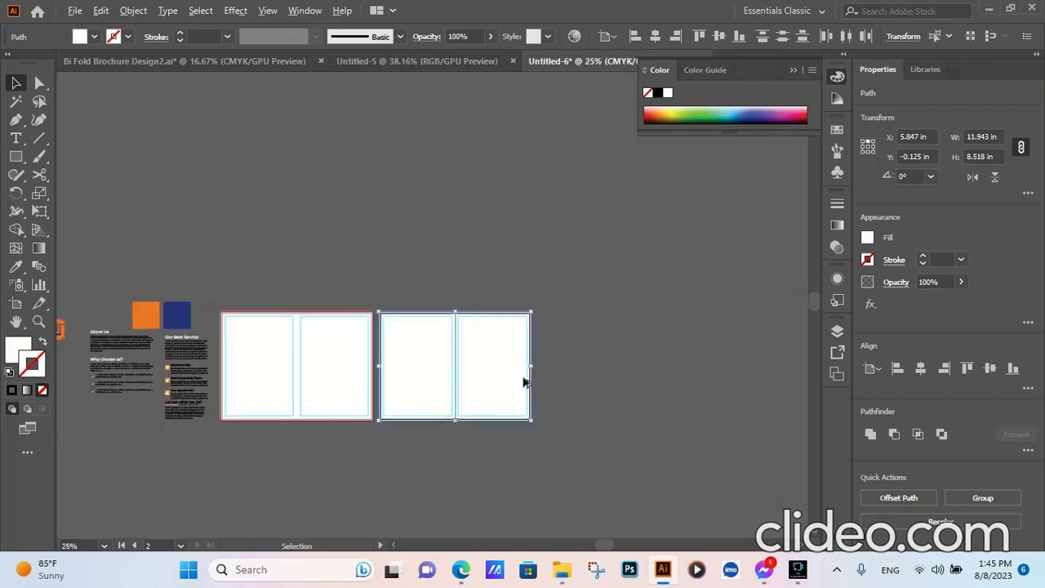
- Copy the About Us and Why choose us text group into the first artboard's left column and bring it to the front
scroll(290, 417, up, 2)
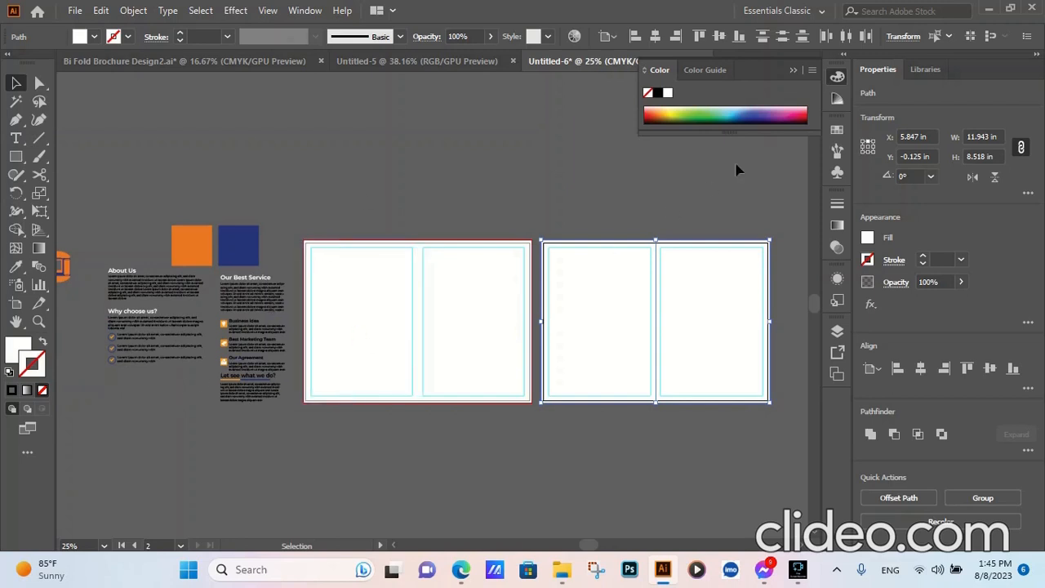
scroll(413, 285, down, 1)
scroll(269, 327, up, 1)
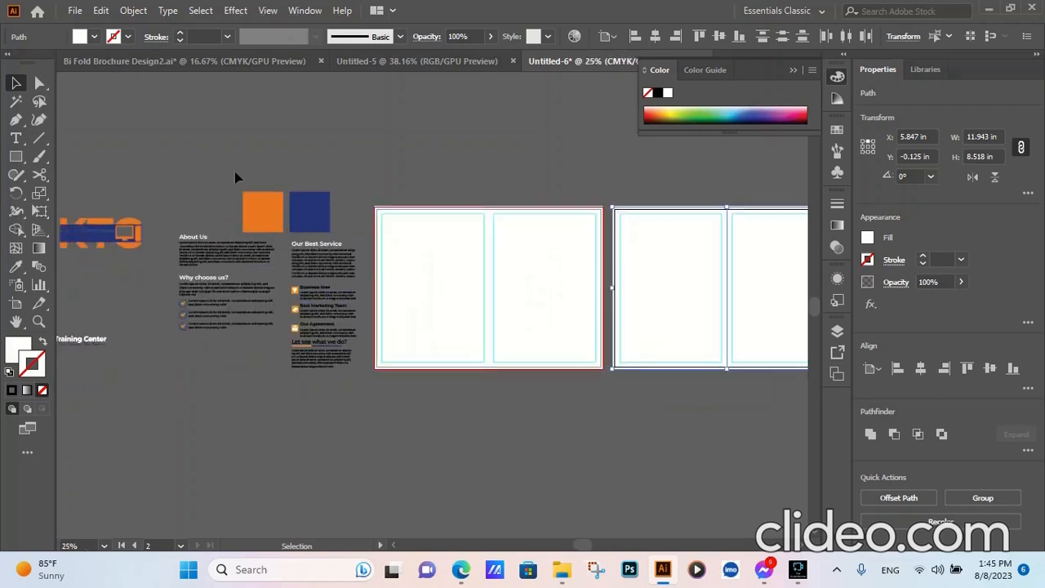
click(204, 277)
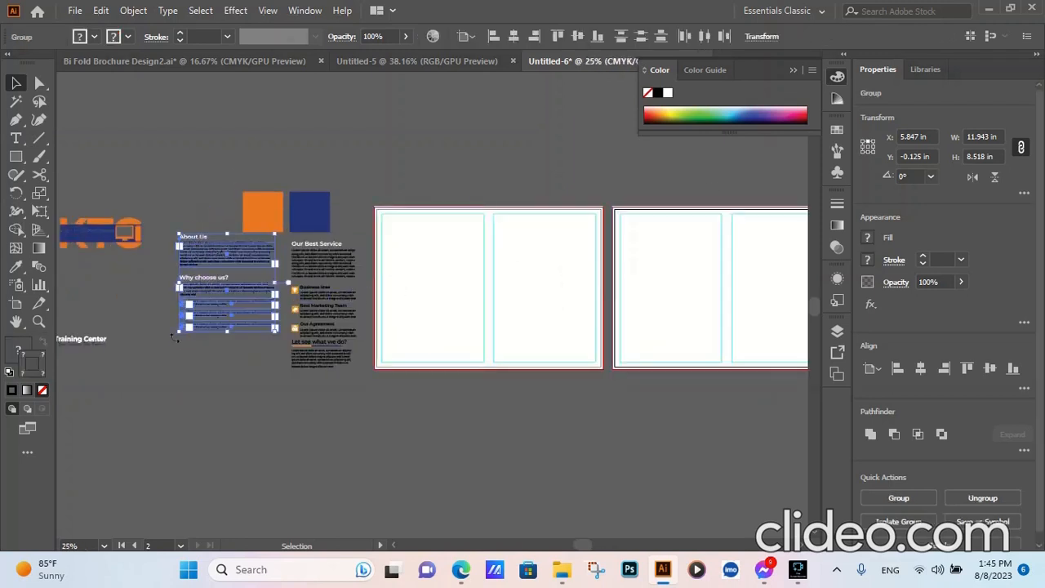
drag(203, 260, 406, 237)
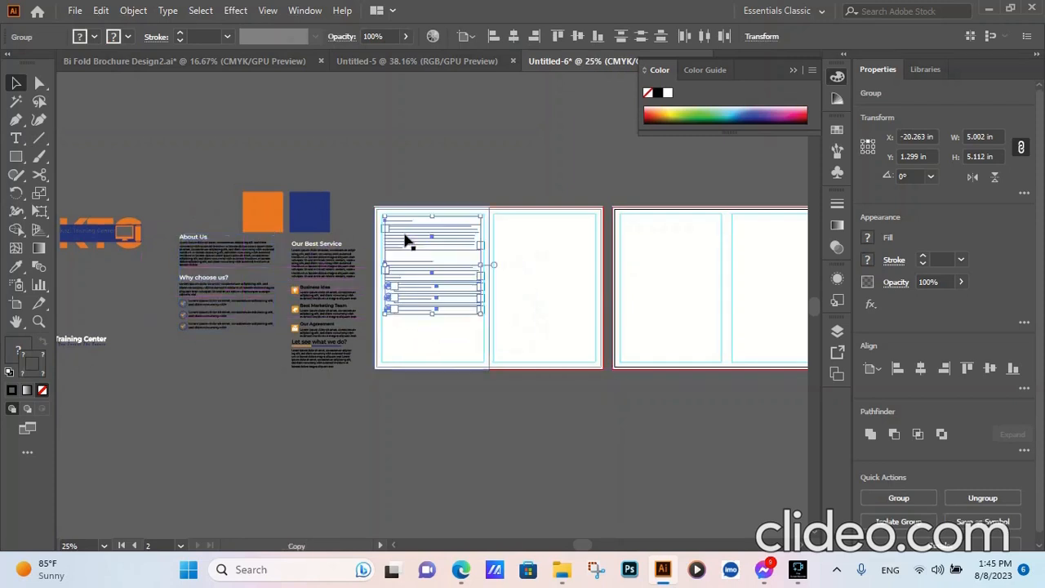
right_click(405, 238)
mouse_move(453, 415)
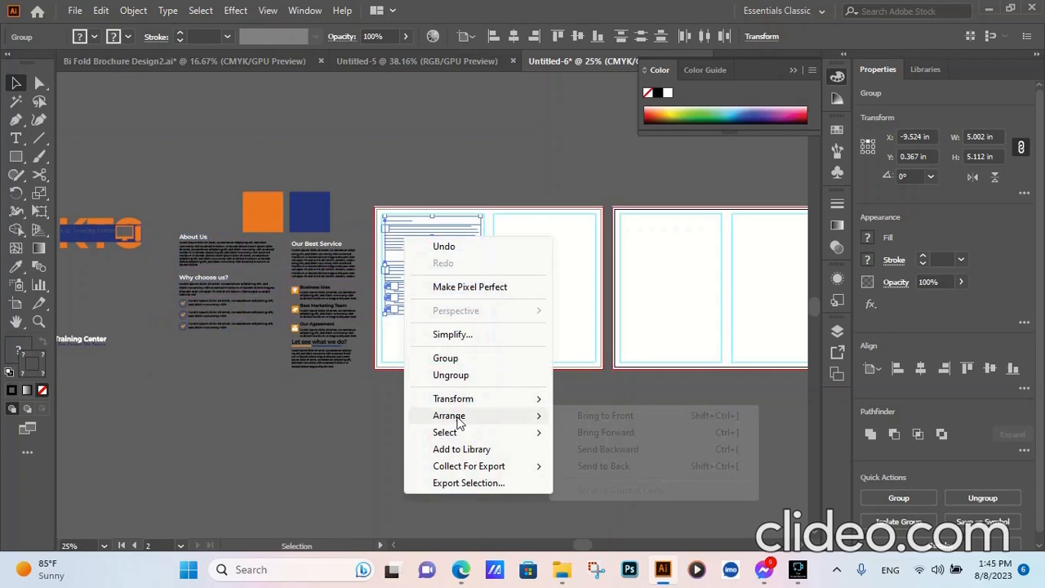
click(602, 413)
- Draw a heading rectangle 5.33 in by 0.43 in across the top of the first artboard's left column, between the margin guides
key(ctrl+plus)
key(ctrl+plus)
key(ctrl+plus)
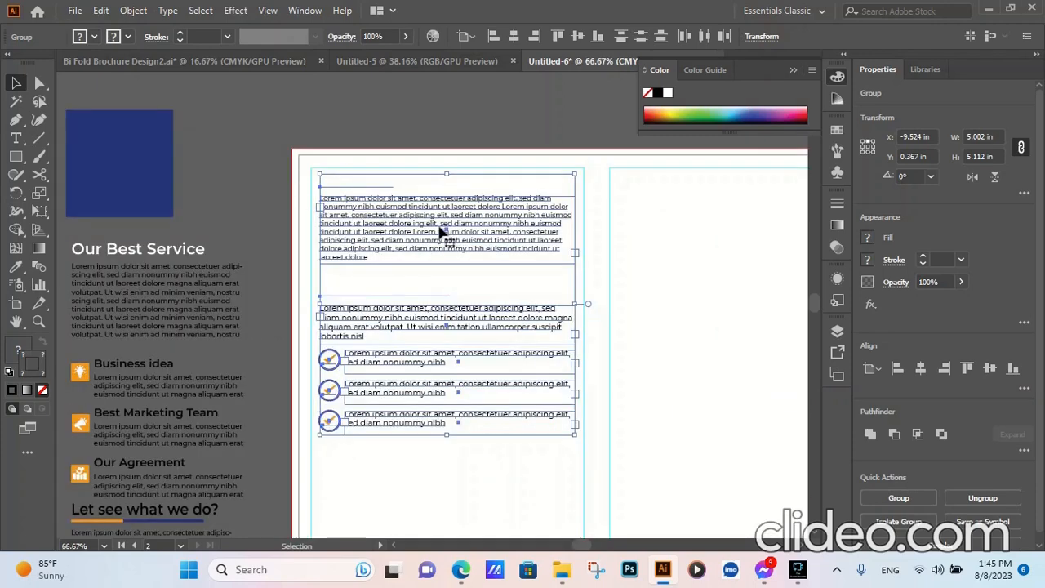
key(ctrl+minus)
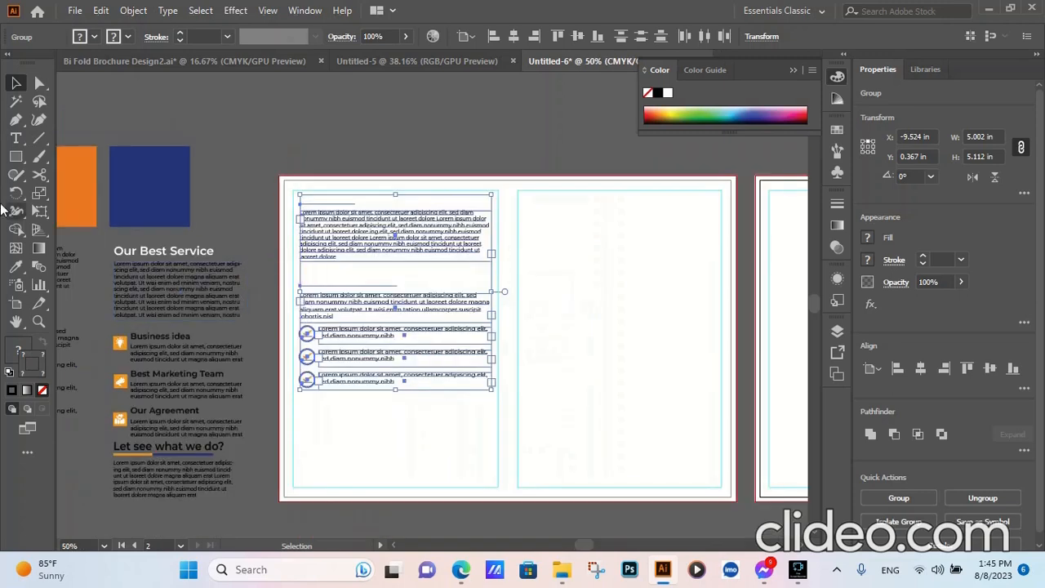
click(16, 156)
scroll(301, 196, up, 2)
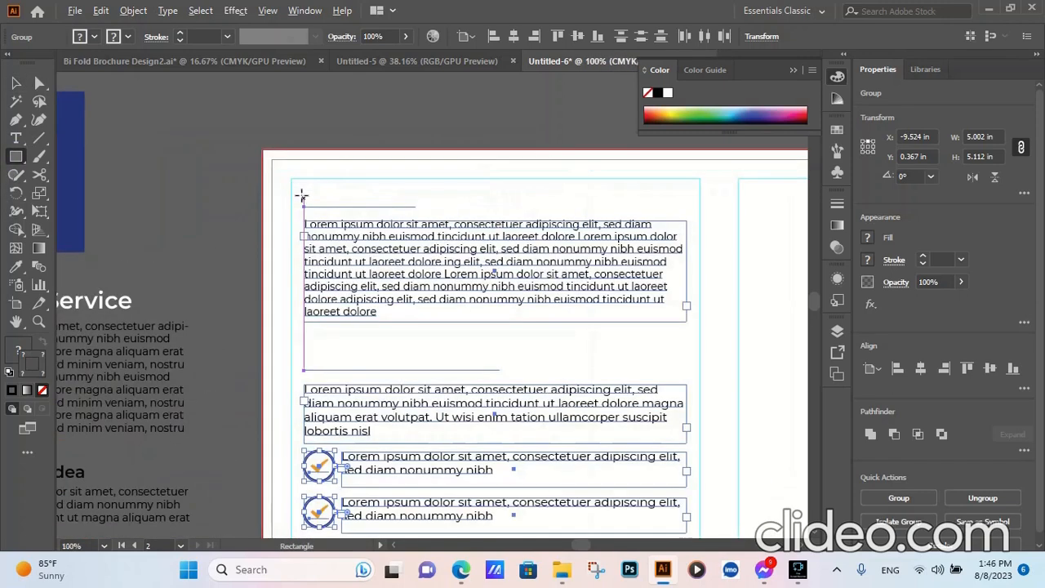
drag(292, 178, 699, 213)
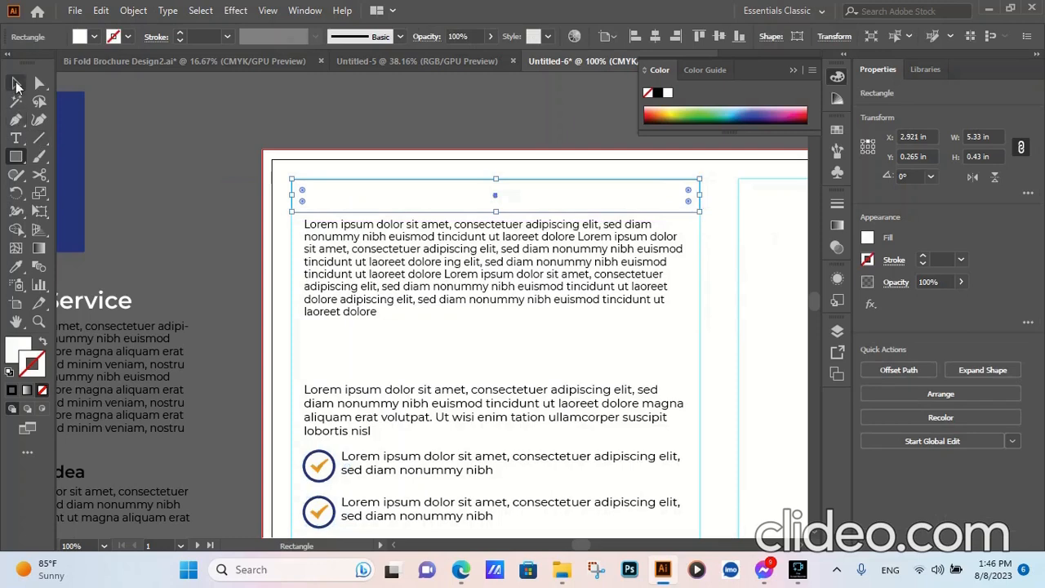
click(16, 85)
click(179, 174)
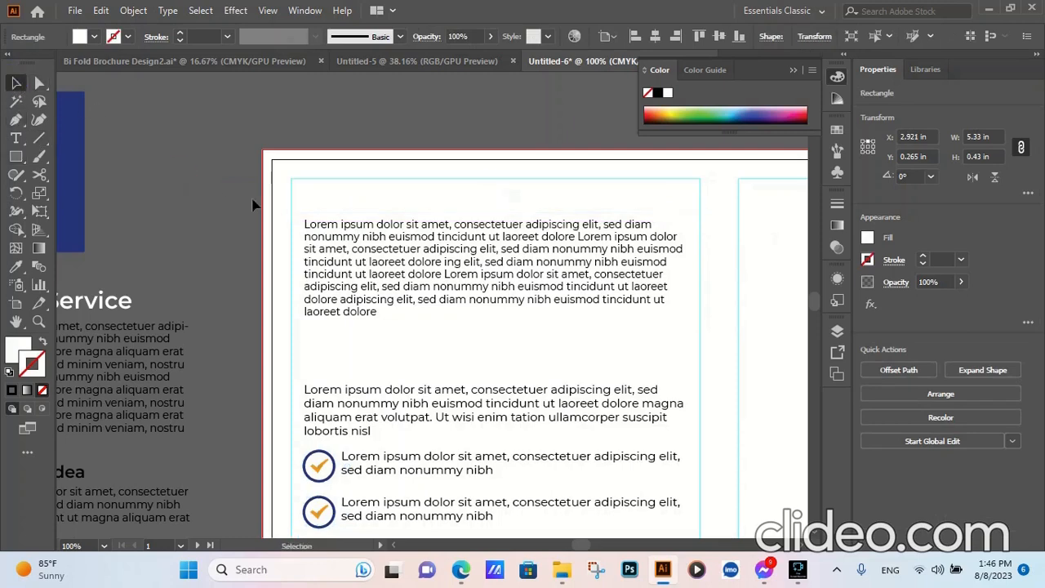
- Fill the heading rectangle with the orange sampled from the swatch square beside the artboard
click(366, 200)
scroll(231, 212, down, 2)
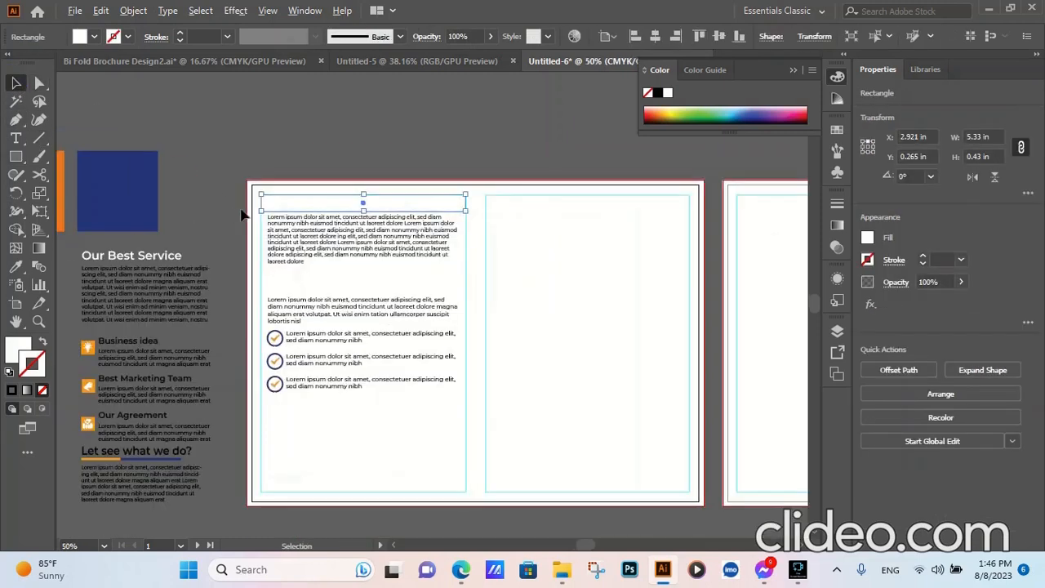
click(16, 266)
scroll(270, 193, down, 1)
click(102, 190)
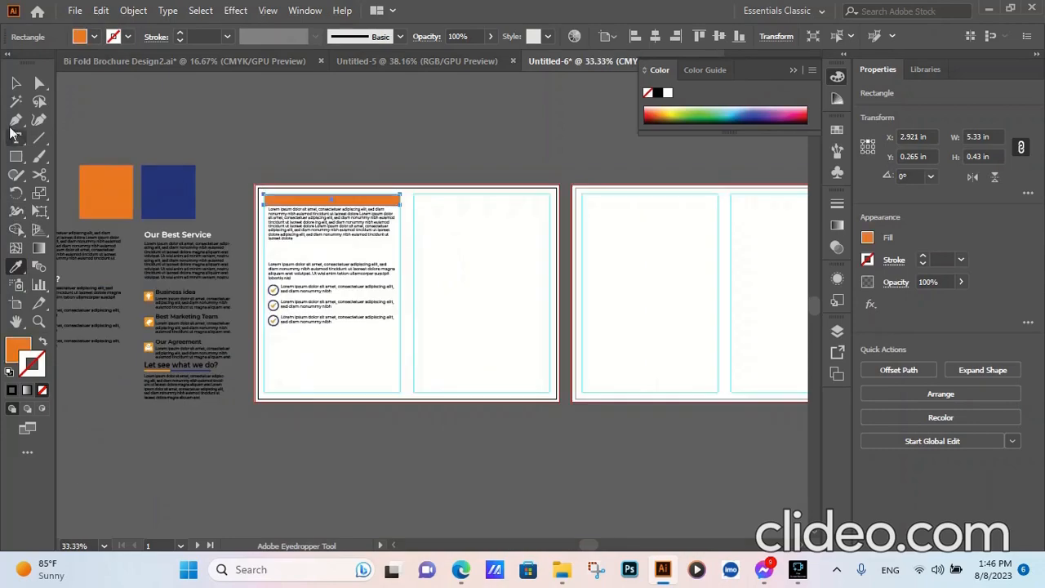
click(16, 84)
click(203, 154)
scroll(264, 205, up, 5)
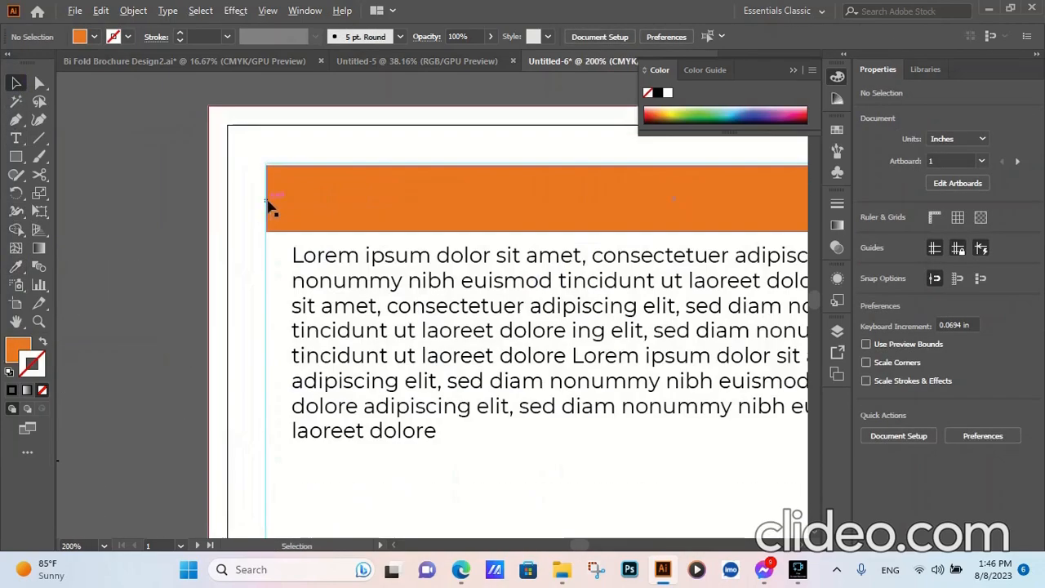
- Widen the orange heading bar so its side edges meet both margin guides of the left column, 5.347 in wide
scroll(272, 206, up, 4)
click(255, 180)
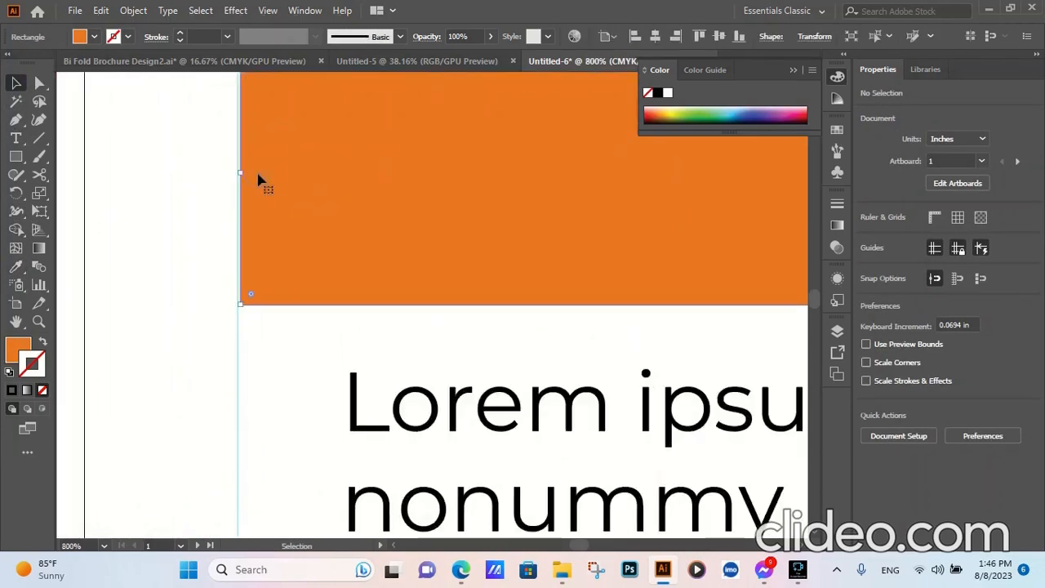
drag(240, 171, 237, 170)
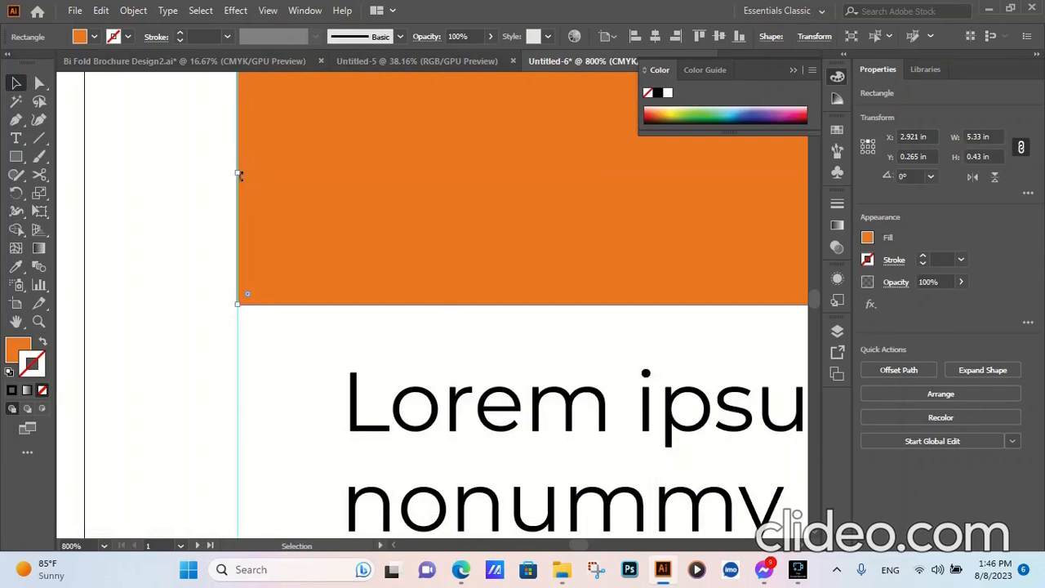
scroll(161, 226, down, 5)
scroll(459, 220, down, 1)
scroll(653, 217, up, 6)
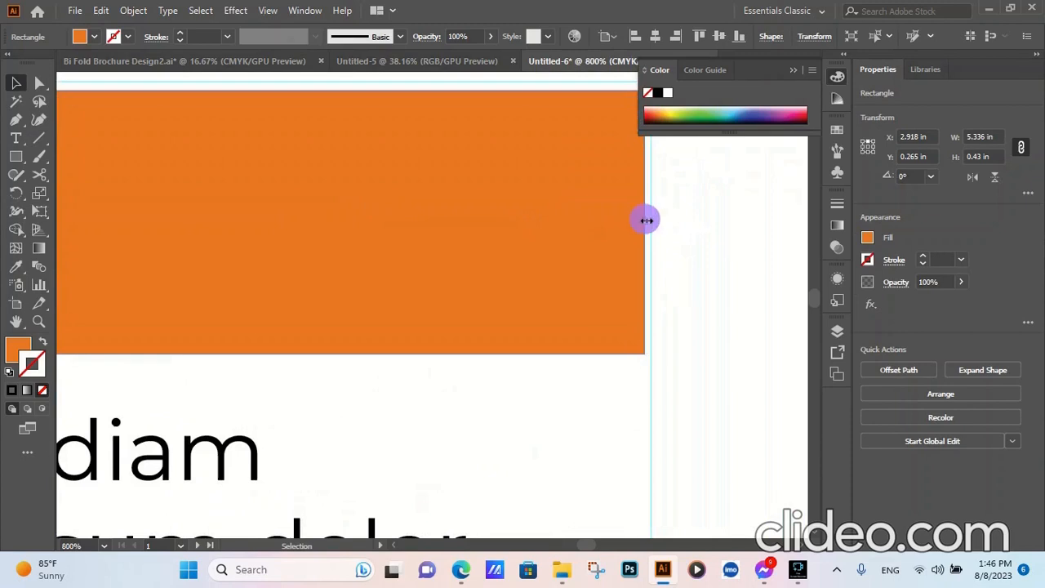
drag(646, 219, 614, 215)
scroll(653, 217, up, 2)
scroll(653, 217, up, 2)
scroll(653, 233, down, 8)
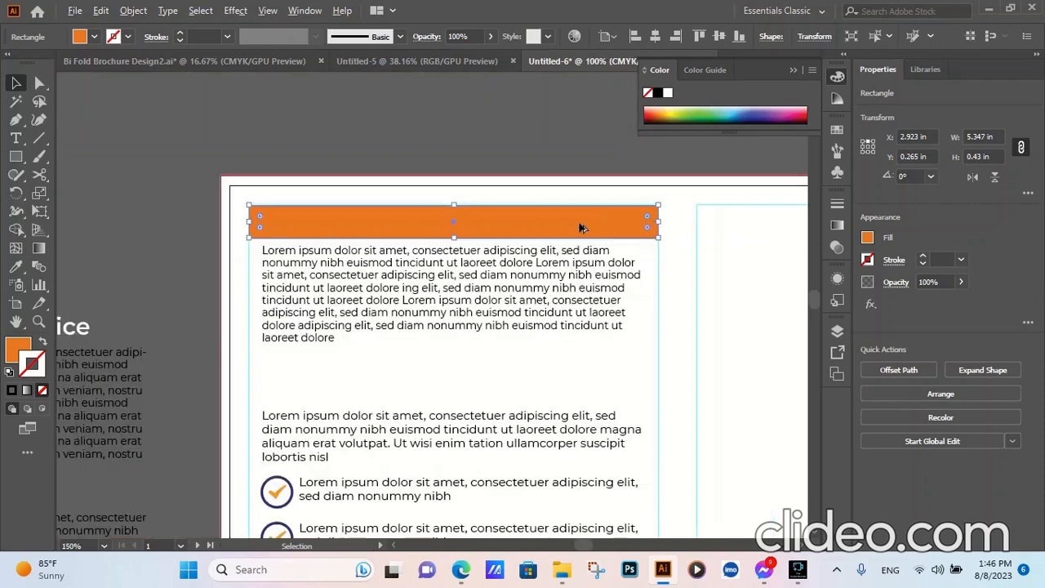
- Move the orange heading bar up so its upper edge meets the column's top margin guide, at Y 0.25 in
scroll(250, 223, up, 4)
scroll(299, 220, up, 5)
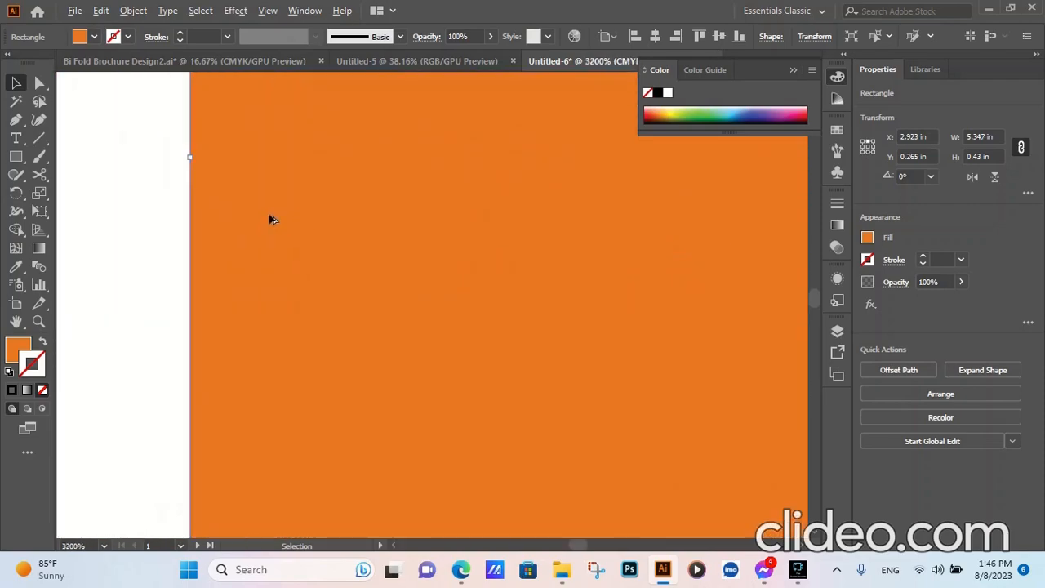
scroll(504, 122, down, 4)
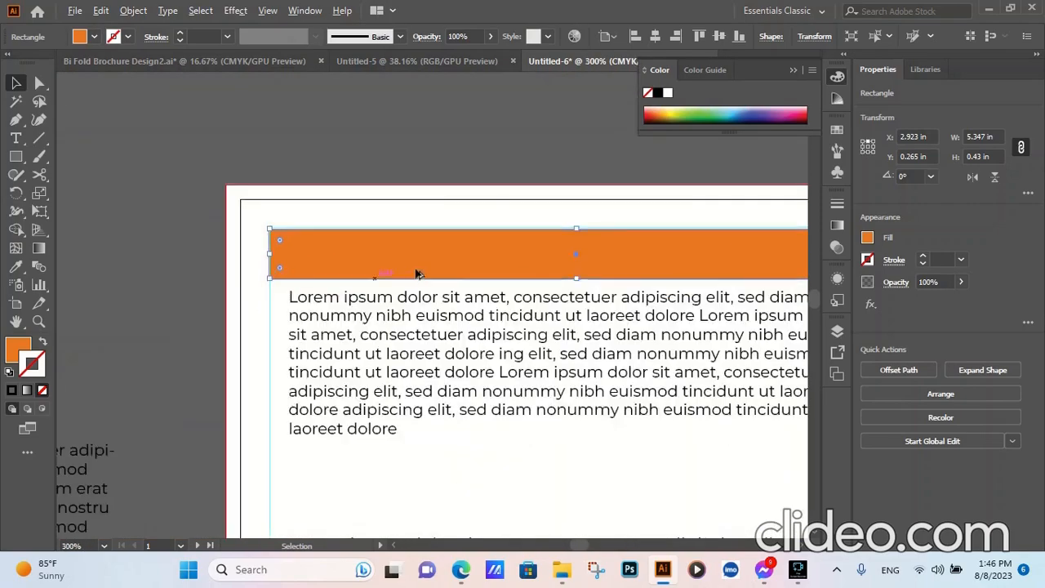
scroll(625, 242, up, 4)
drag(495, 256, 495, 248)
scroll(507, 260, down, 4)
scroll(509, 261, down, 2)
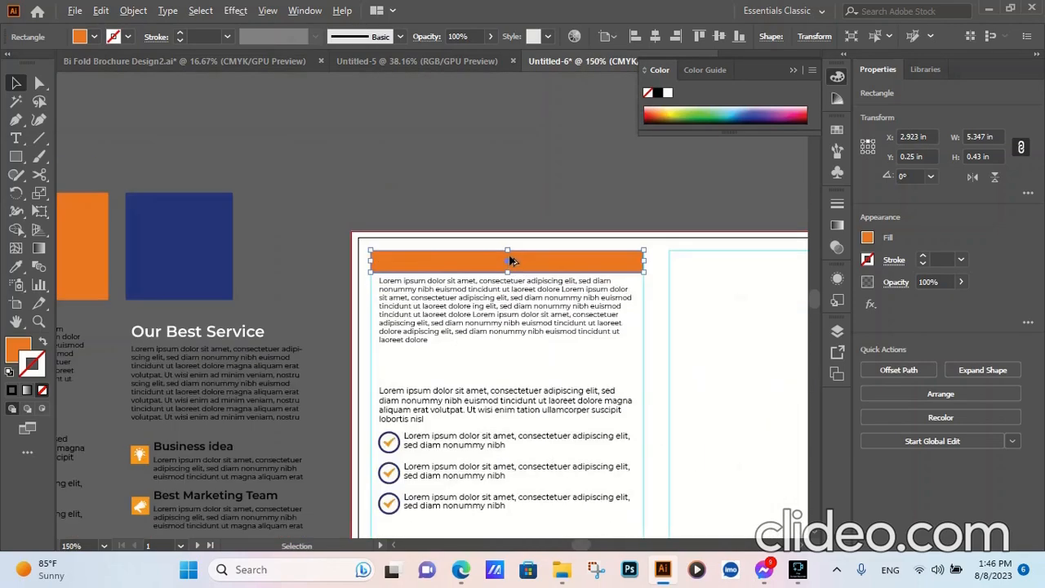
scroll(371, 269, up, 5)
scroll(360, 260, up, 1)
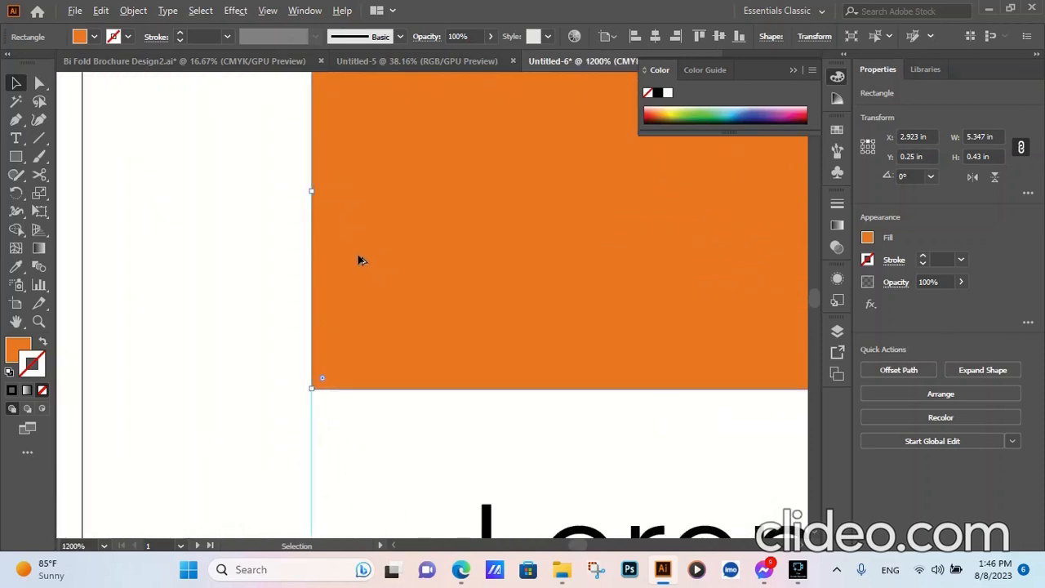
scroll(343, 263, down, 6)
click(406, 219)
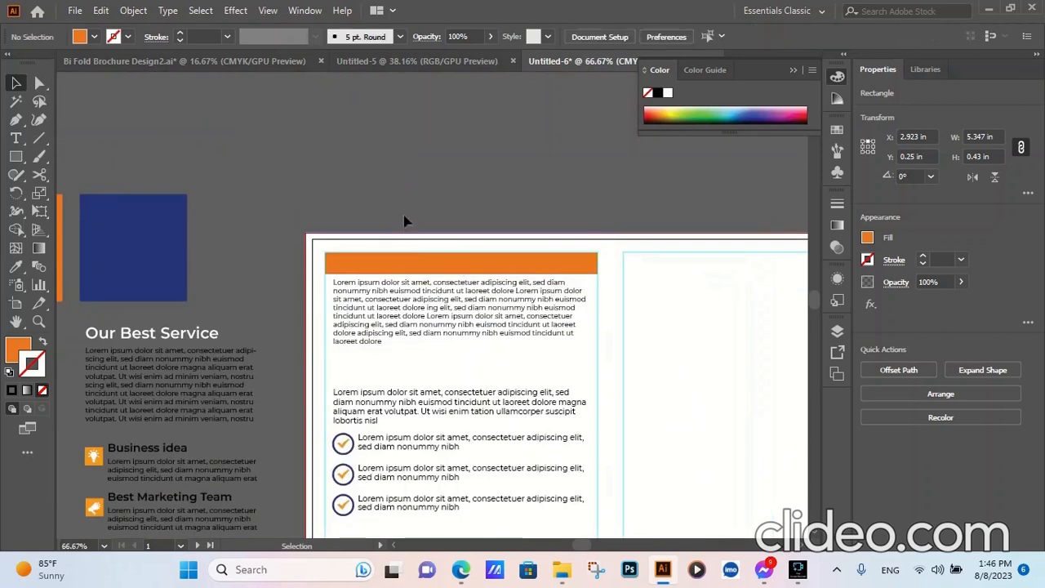
- Bring the About Us text group in front of the heading bar and move it flush with the column's left margin guide
click(396, 305)
right_click(393, 306)
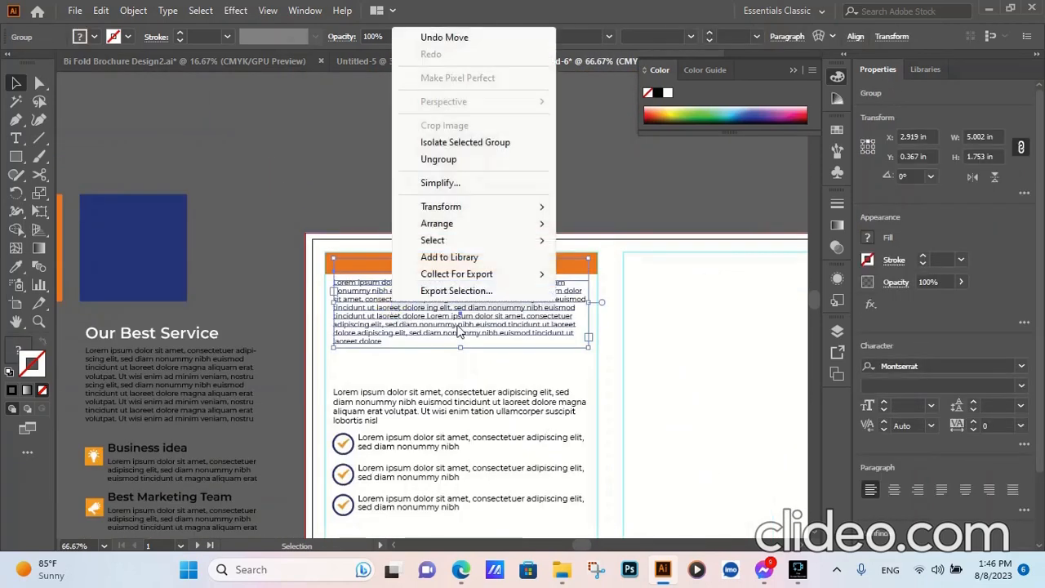
mouse_move(448, 231)
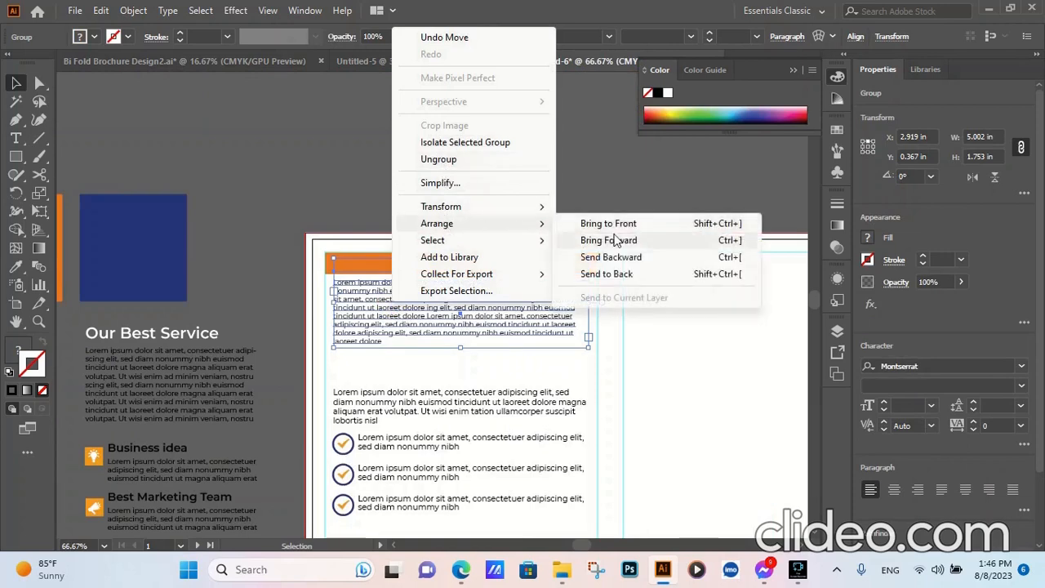
click(604, 217)
scroll(402, 305, up, 2)
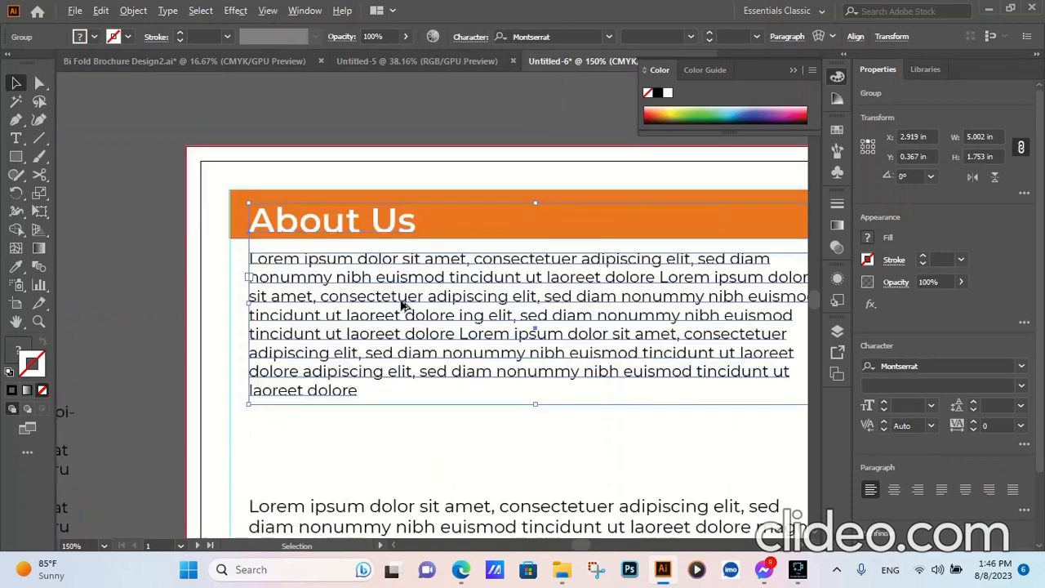
drag(313, 264, 294, 259)
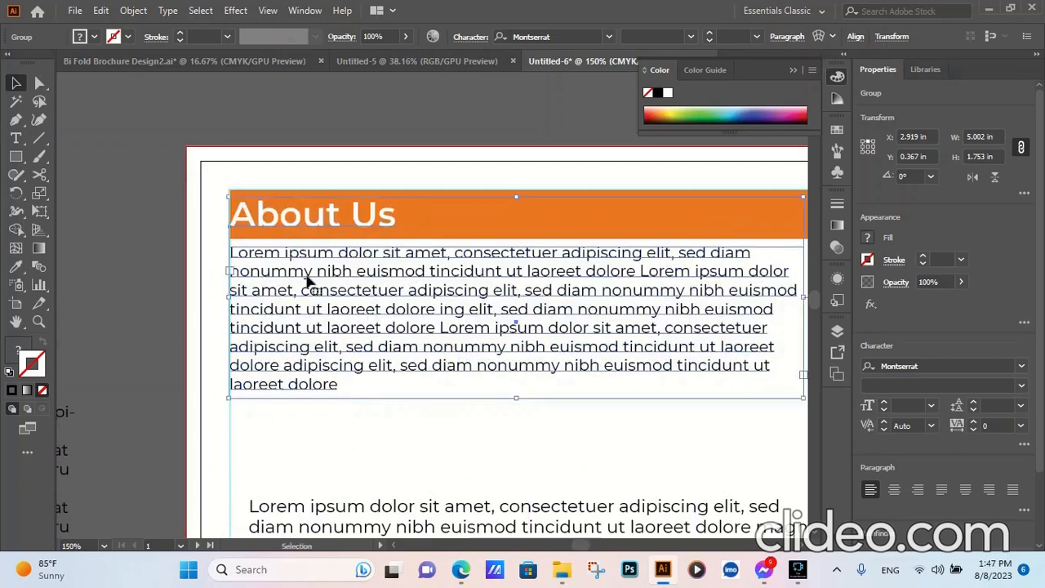
click(171, 191)
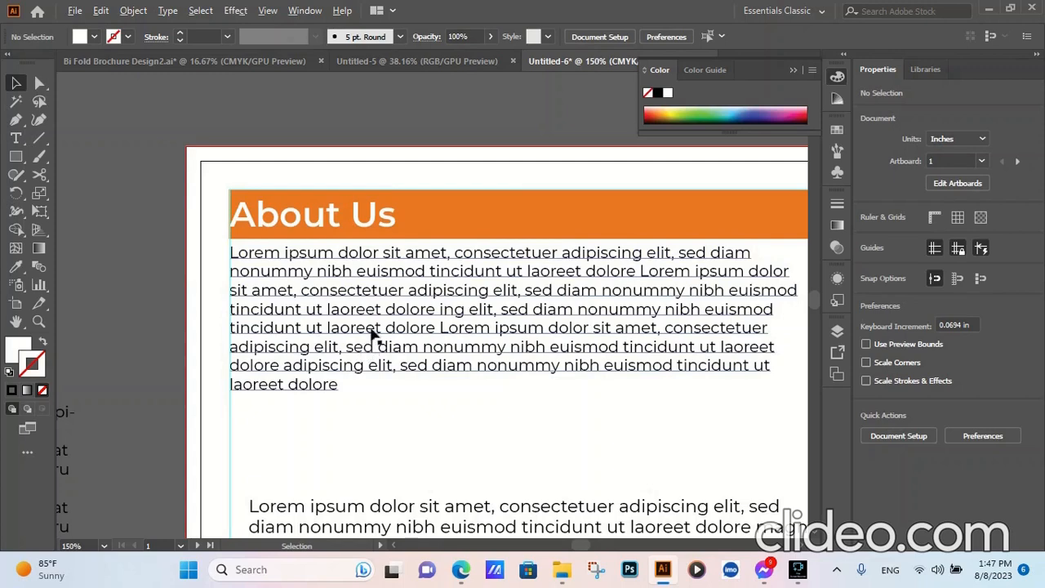
- Copy the orange heading bar straight down to the Why choose us heading position, at Y 2.41 in
scroll(375, 316, down, 3)
scroll(386, 470, up, 2)
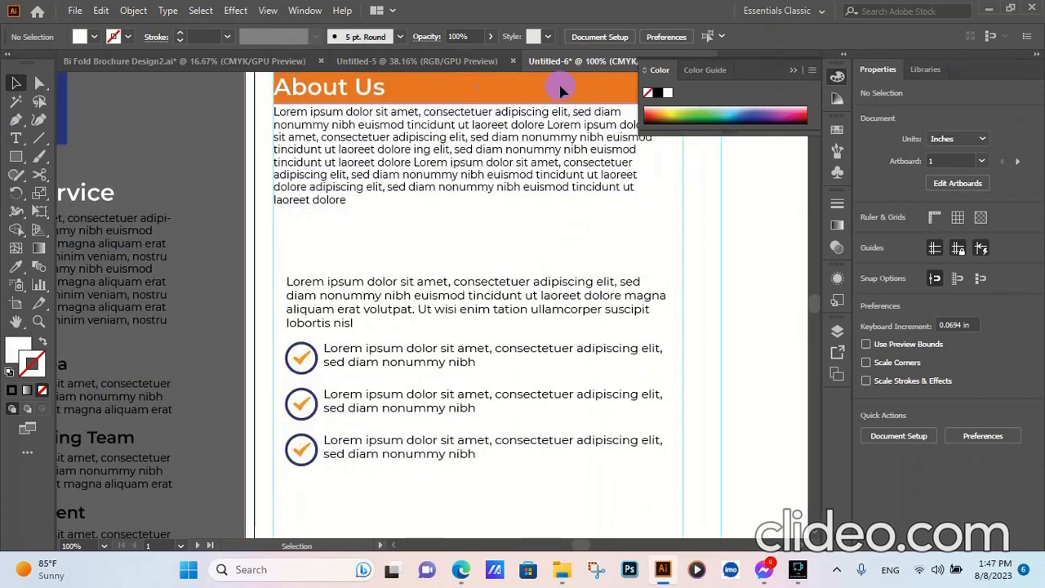
click(560, 90)
drag(560, 87, 560, 252)
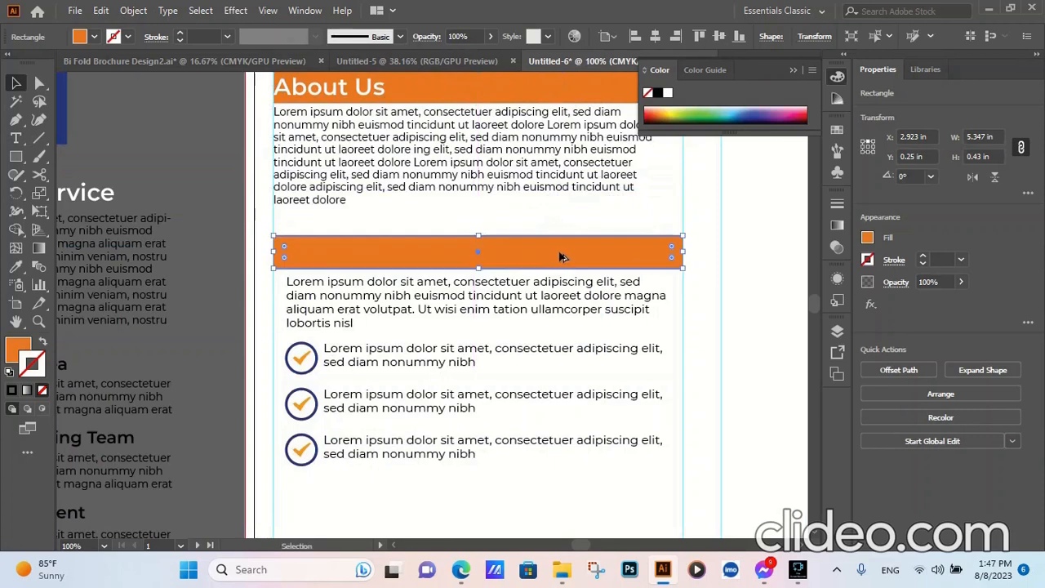
- Bring the Why choose us text group to the front of the copied heading bar and deselect it
click(374, 299)
right_click(374, 299)
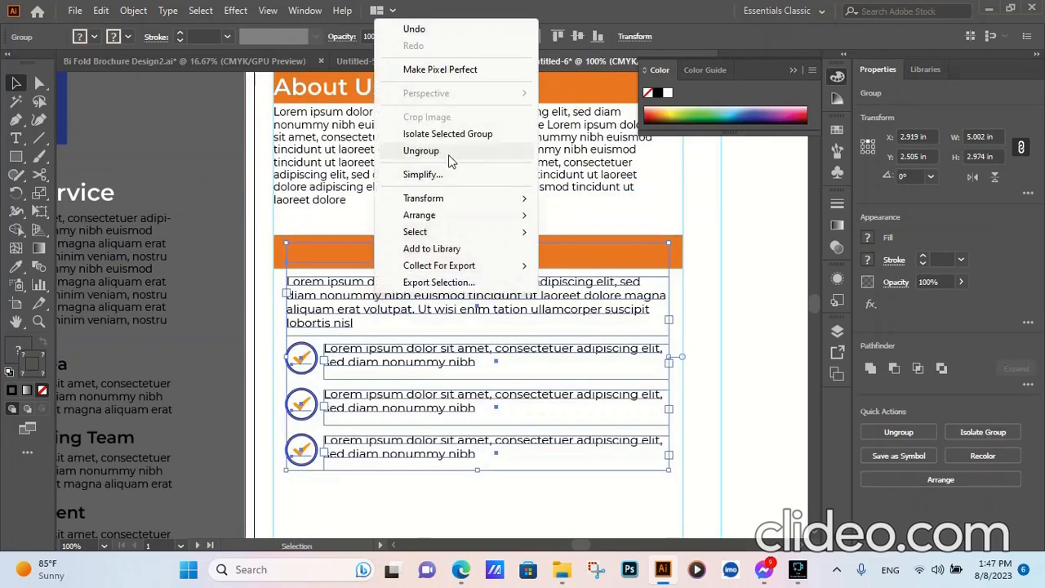
mouse_move(442, 221)
click(611, 212)
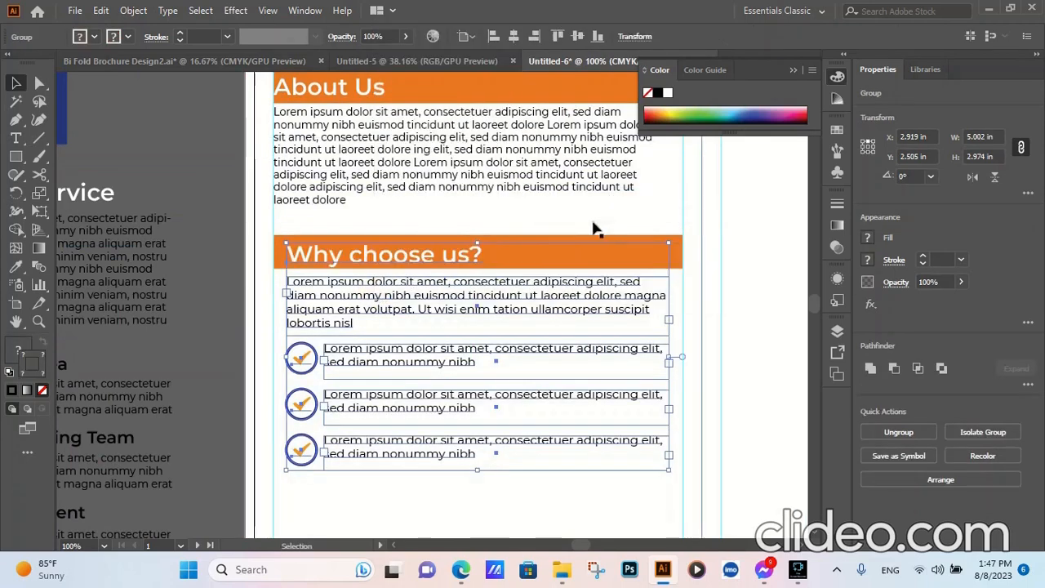
key(ctrl+shift+a)
- Move the Why choose us group flush with the left margin guide, at X 2.75 in and Y 2.476 in
scroll(309, 298, up, 2)
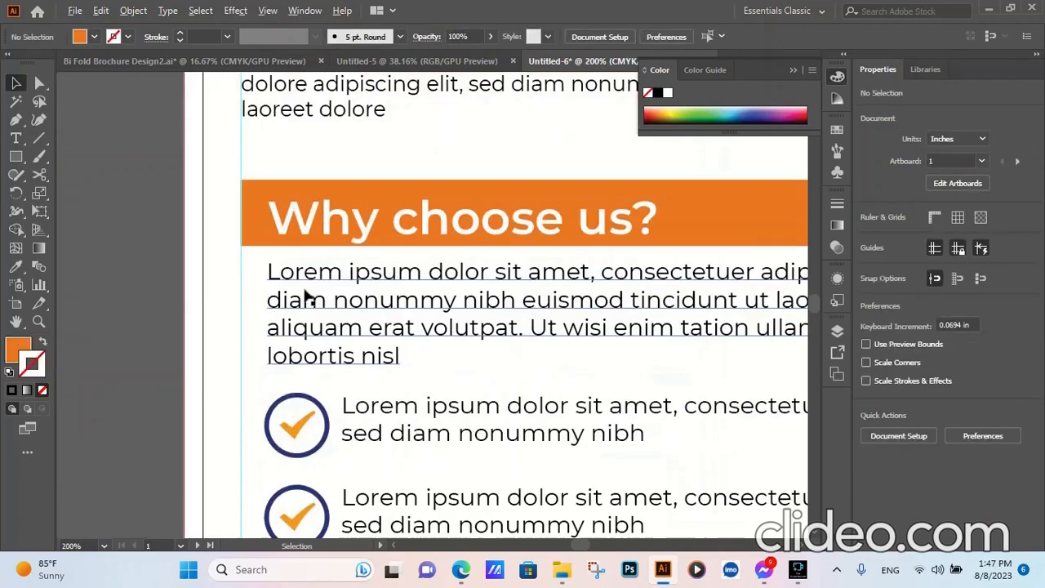
drag(332, 307, 307, 307)
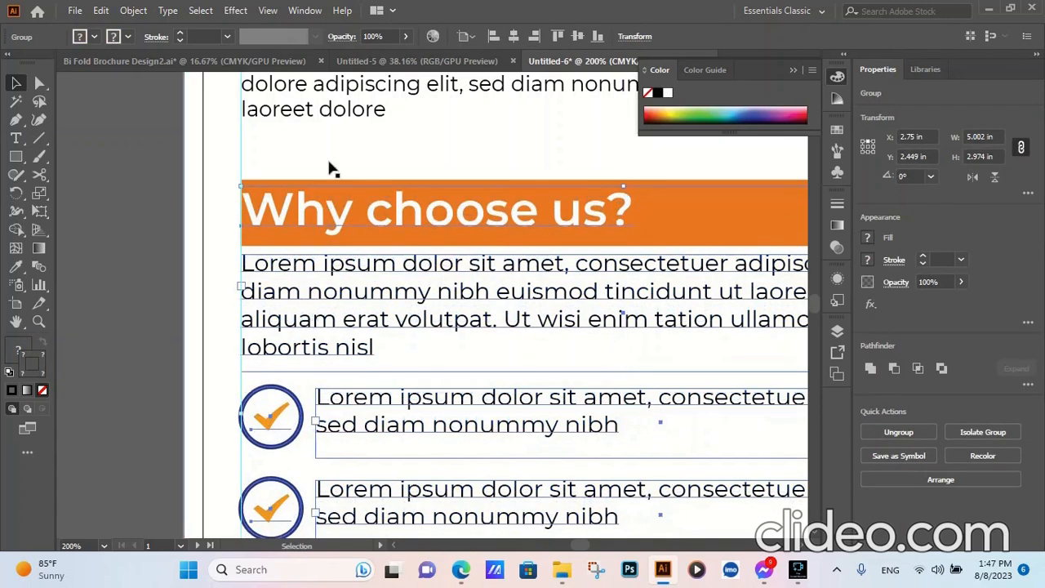
click(329, 162)
scroll(359, 302, down, 3)
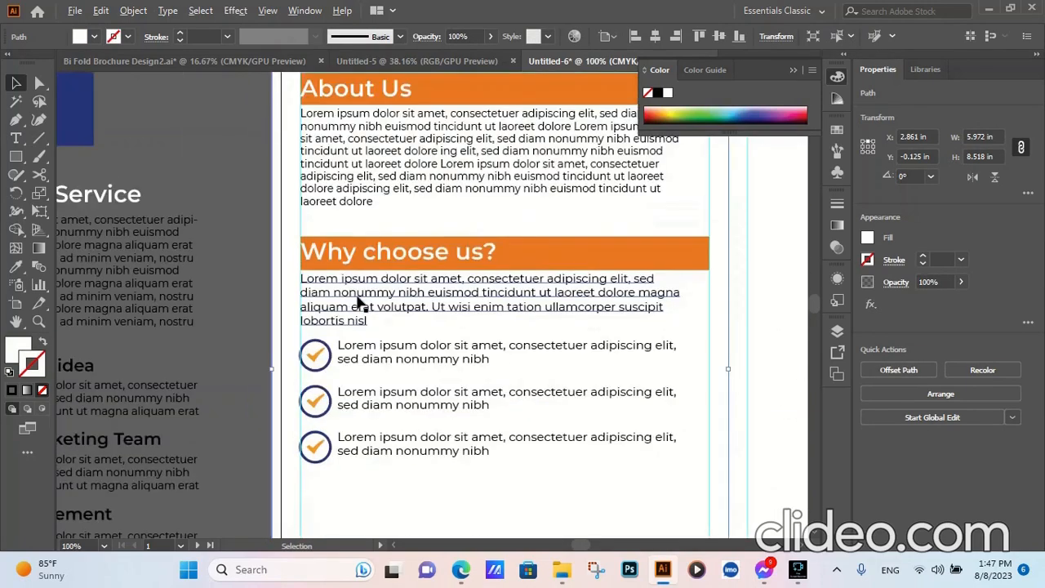
scroll(359, 303, up, 3)
scroll(338, 287, up, 1)
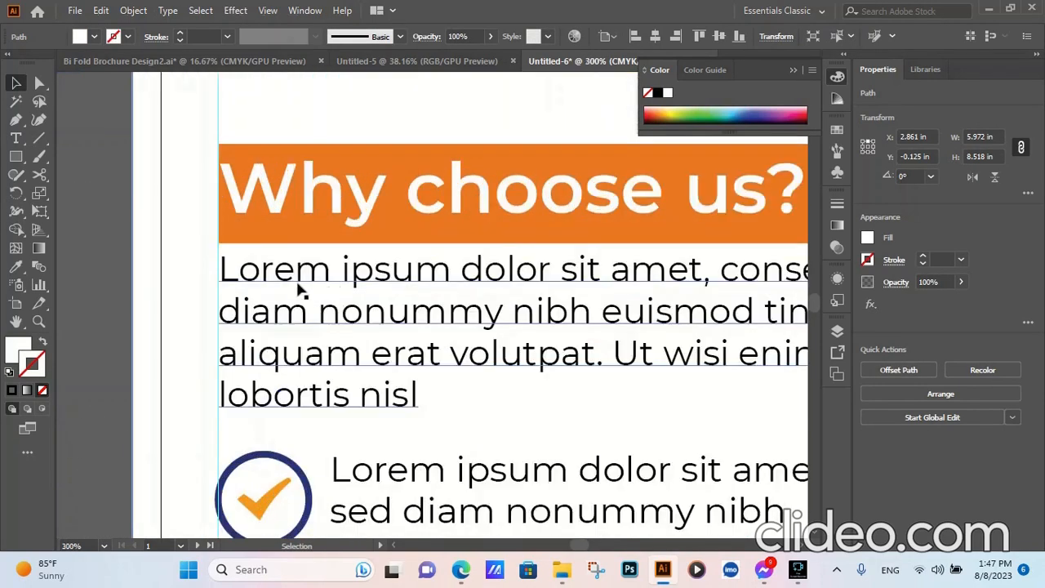
drag(301, 272, 299, 278)
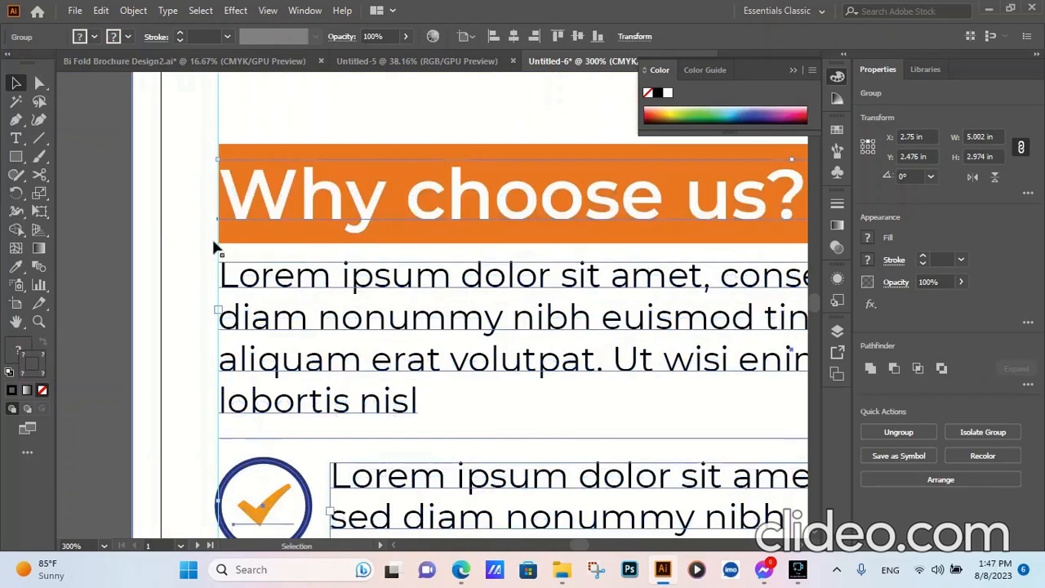
click(118, 202)
- Examine how the check mark circles in the Why choose us list line up with the left margin guide
scroll(356, 284, down, 4)
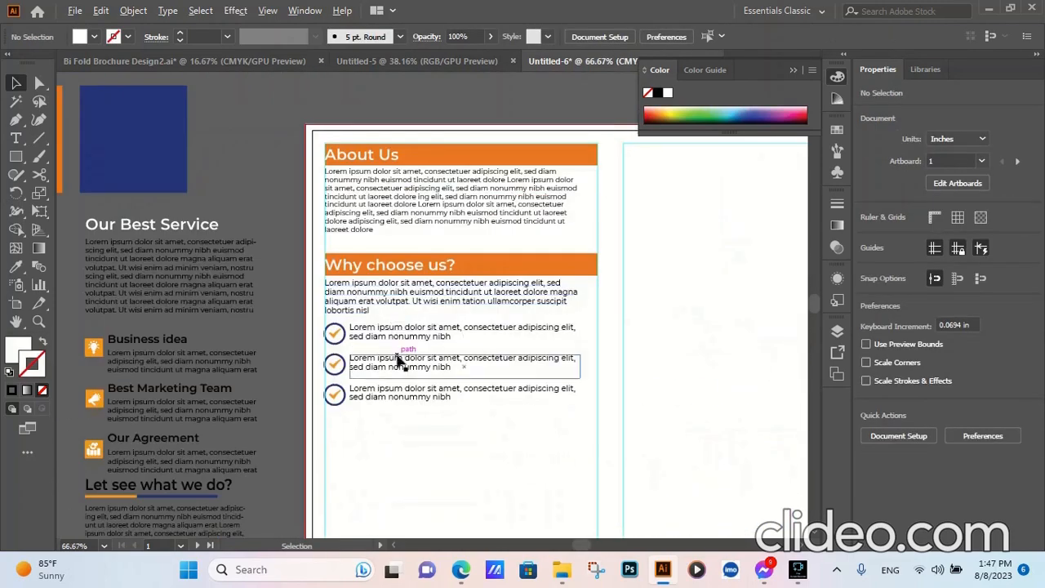
scroll(408, 414, up, 2)
scroll(409, 412, down, 2)
scroll(338, 393, up, 5)
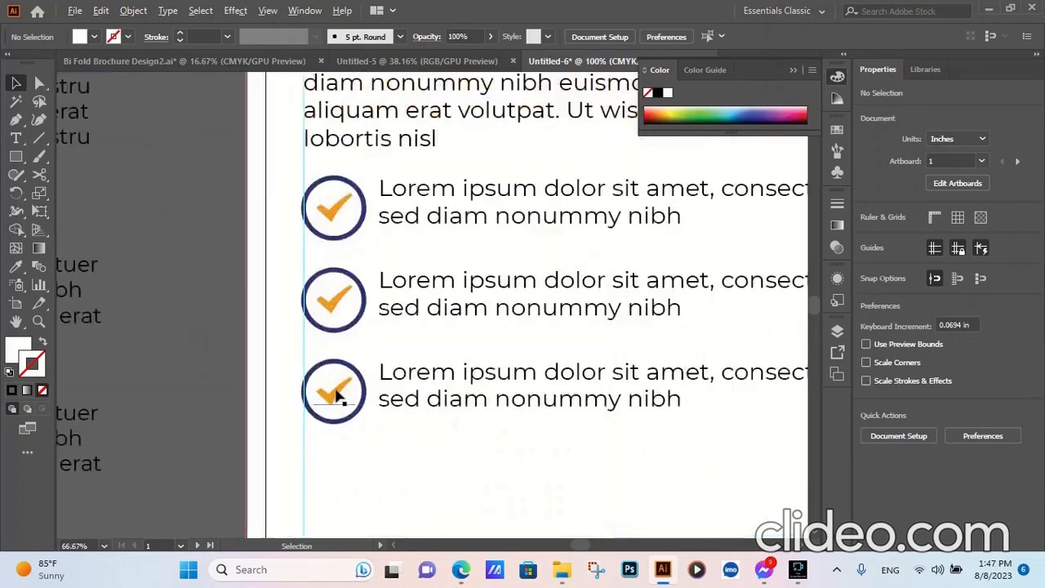
scroll(338, 394, down, 4)
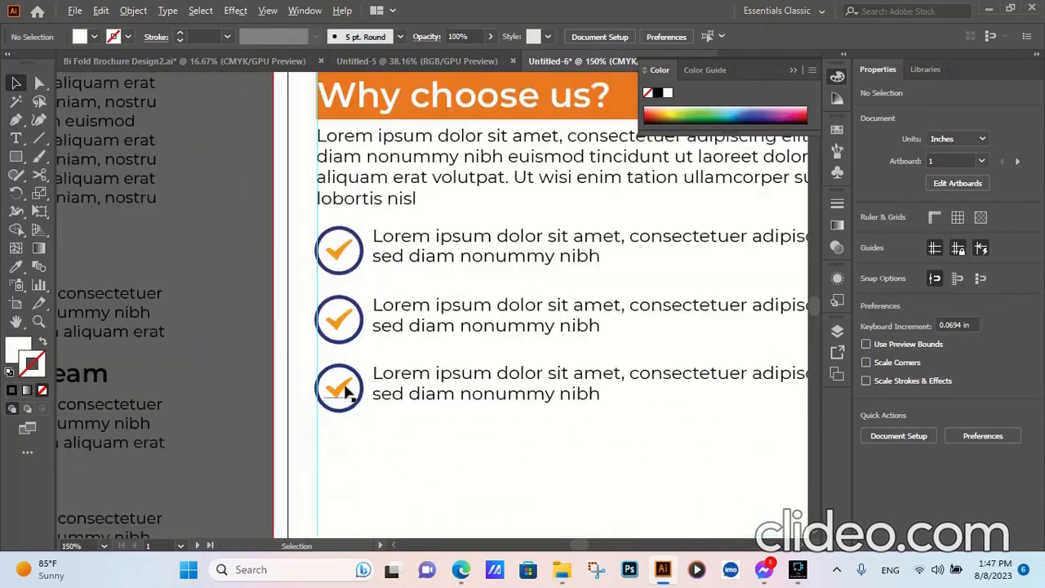
scroll(323, 276, up, 1)
click(417, 248)
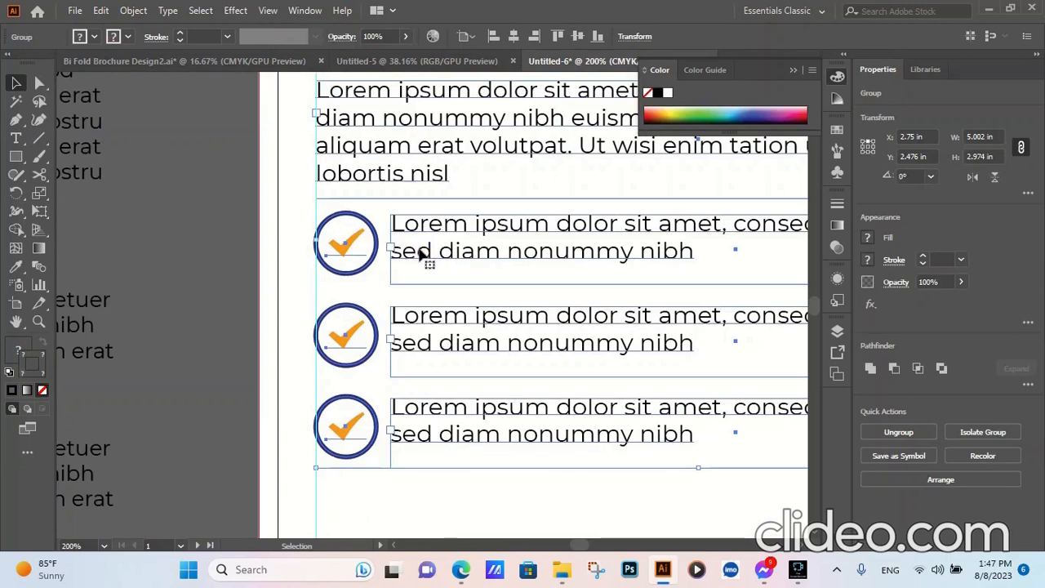
scroll(323, 273, up, 5)
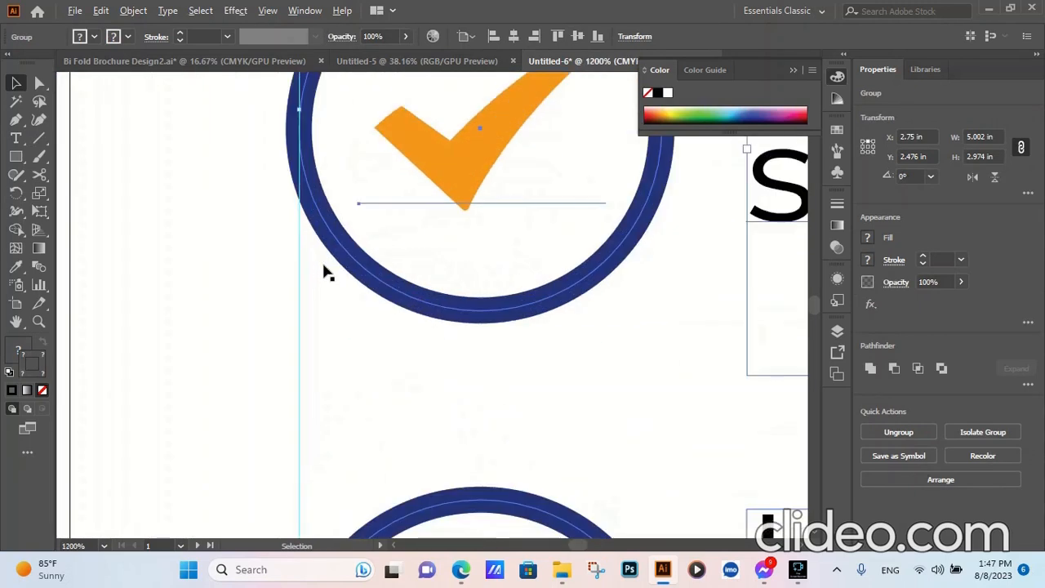
scroll(323, 273, down, 3)
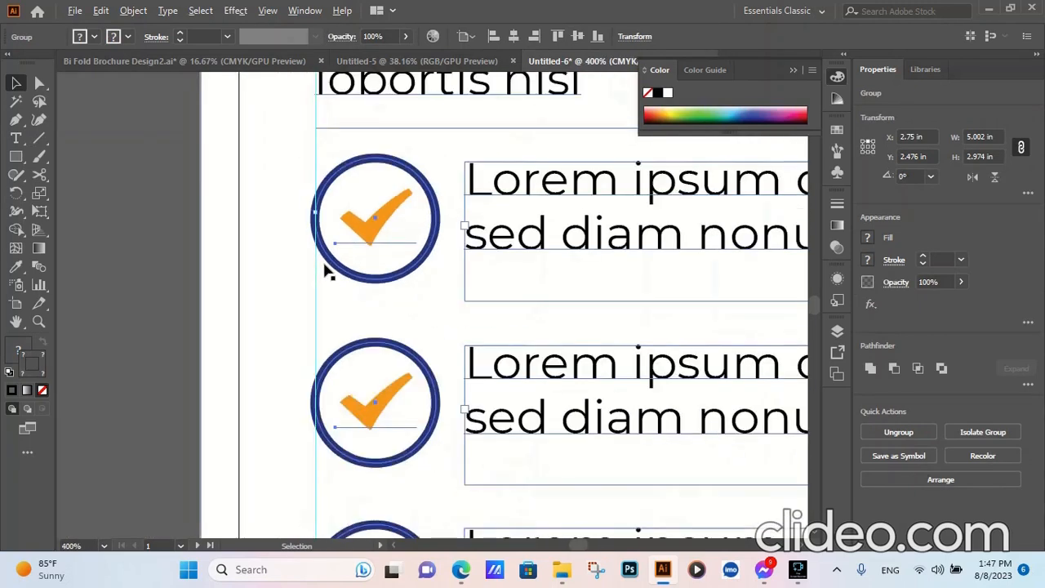
scroll(325, 272, down, 1)
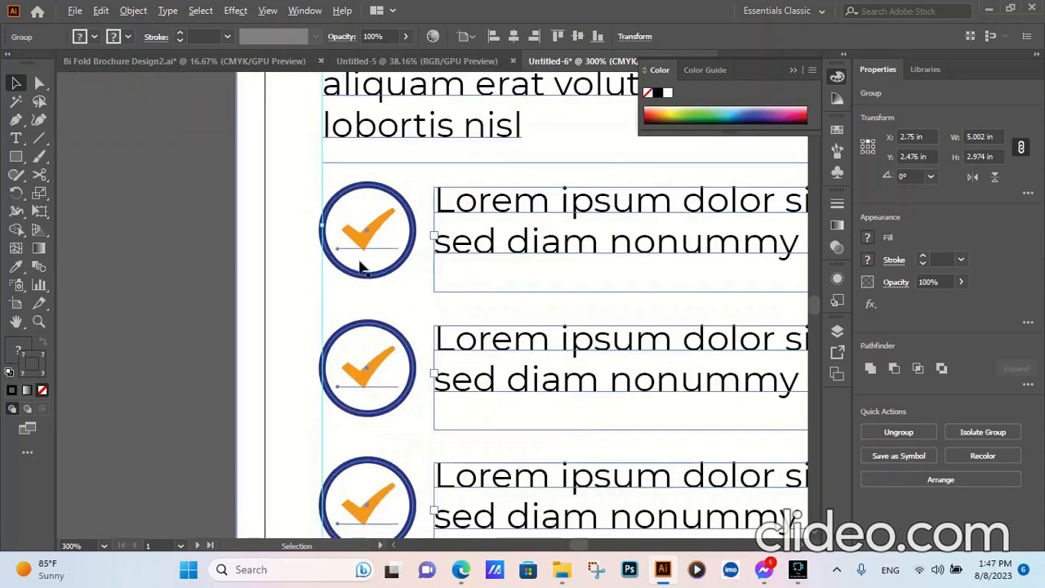
scroll(453, 266, down, 1)
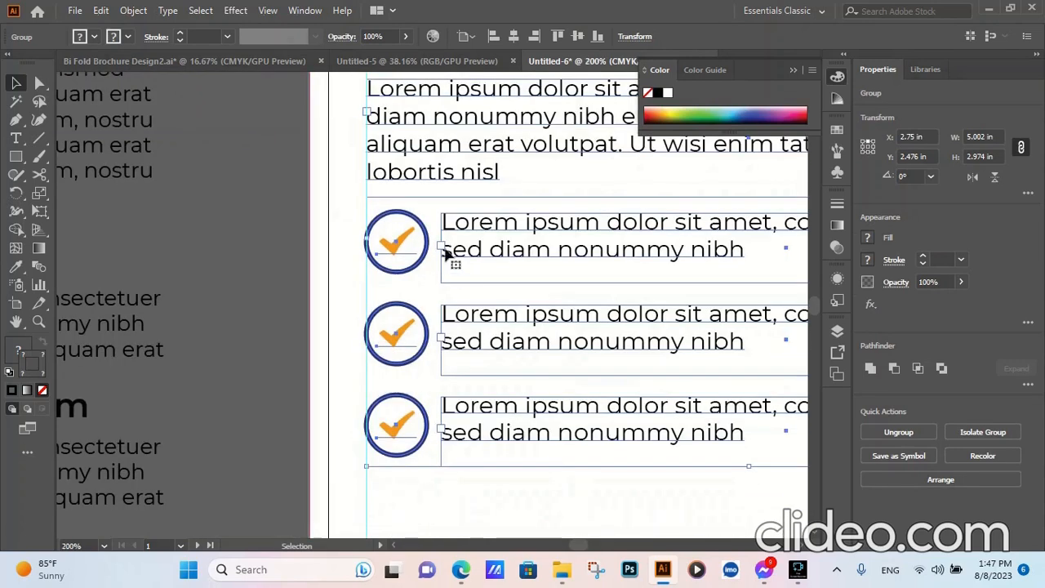
click(235, 272)
- Copy the Our Best Service and Let see what we do? text with its icons into the first artboard's right column
scroll(488, 355, down, 5)
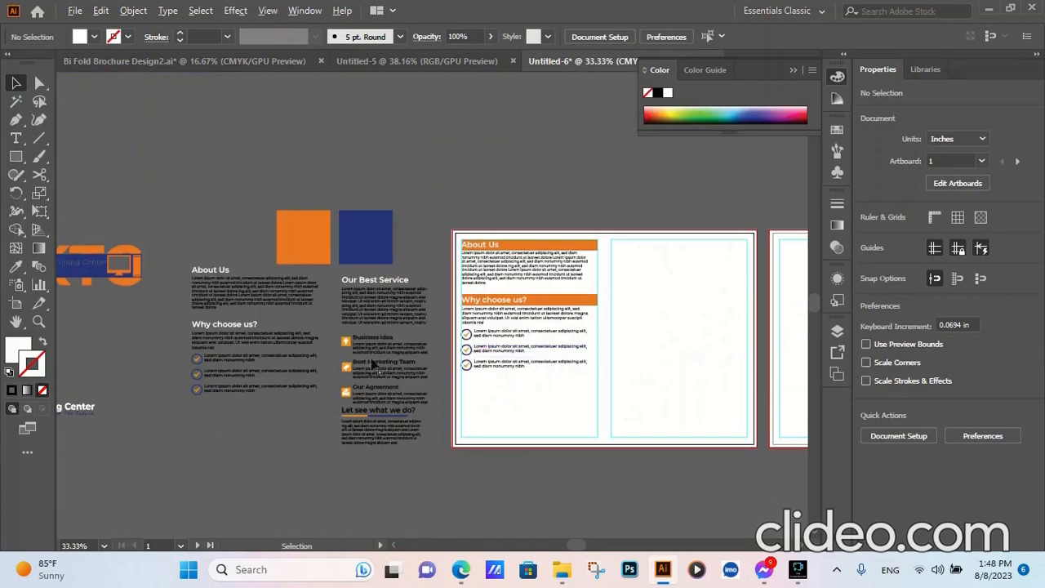
scroll(443, 427, down, 2)
scroll(489, 430, up, 2)
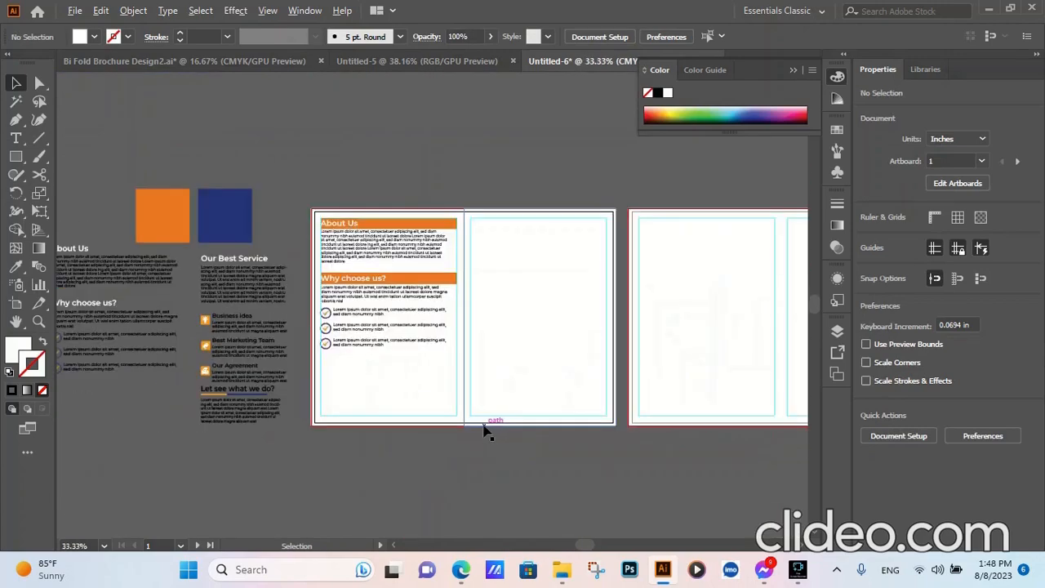
scroll(499, 406, down, 1)
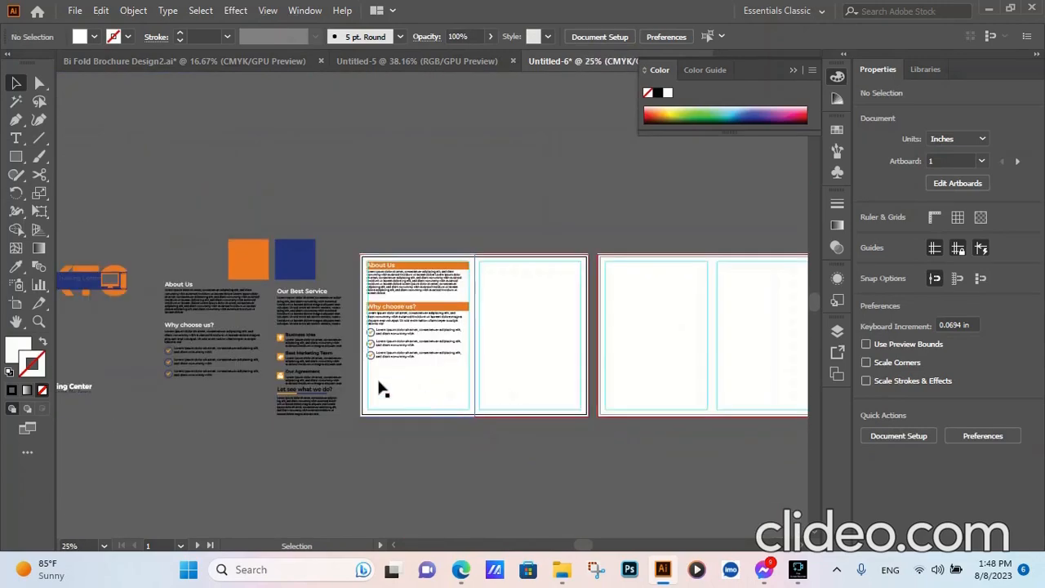
drag(291, 444, 497, 286)
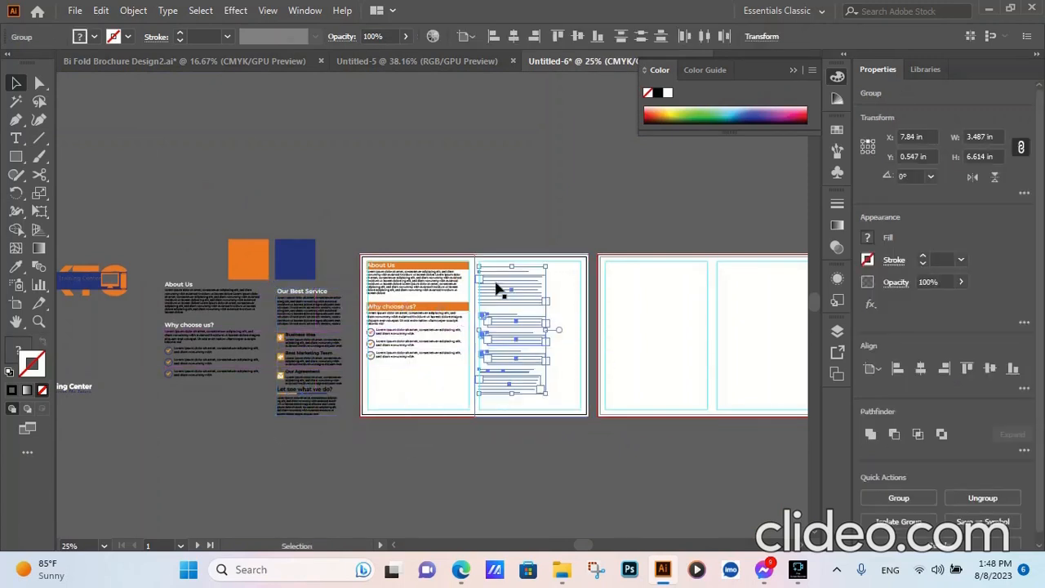
- Bring the copied service text to the front and copy the About Us heading bar to the top of the right column
right_click(496, 286)
mouse_move(560, 467)
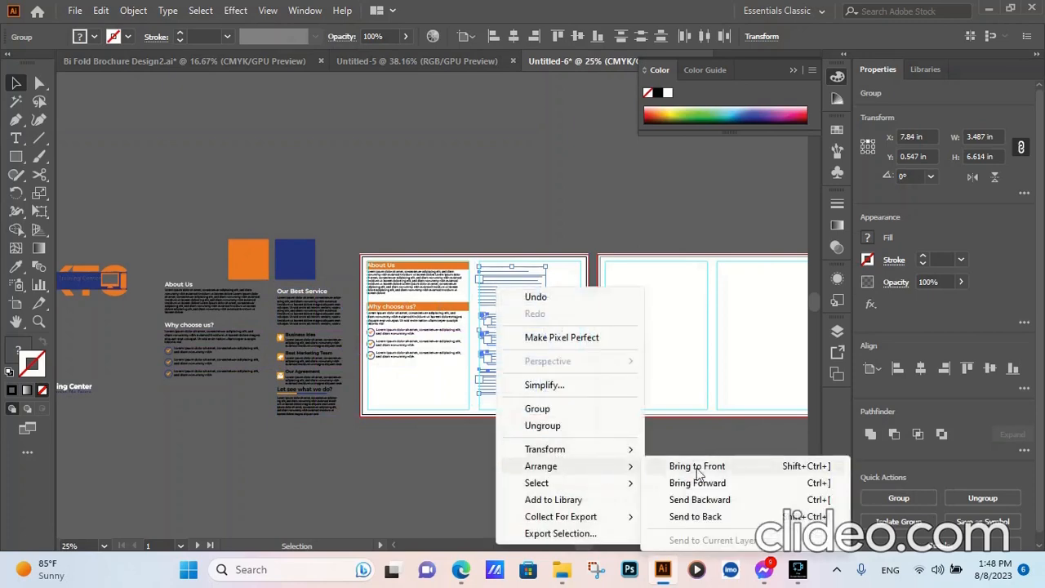
click(695, 466)
scroll(506, 282, up, 4)
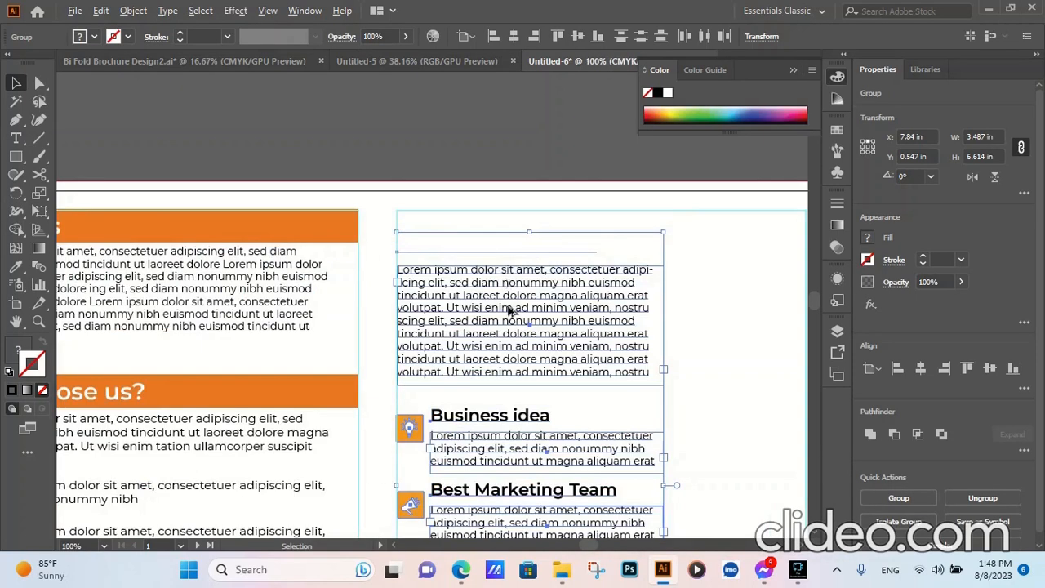
click(303, 227)
drag(303, 227, 749, 226)
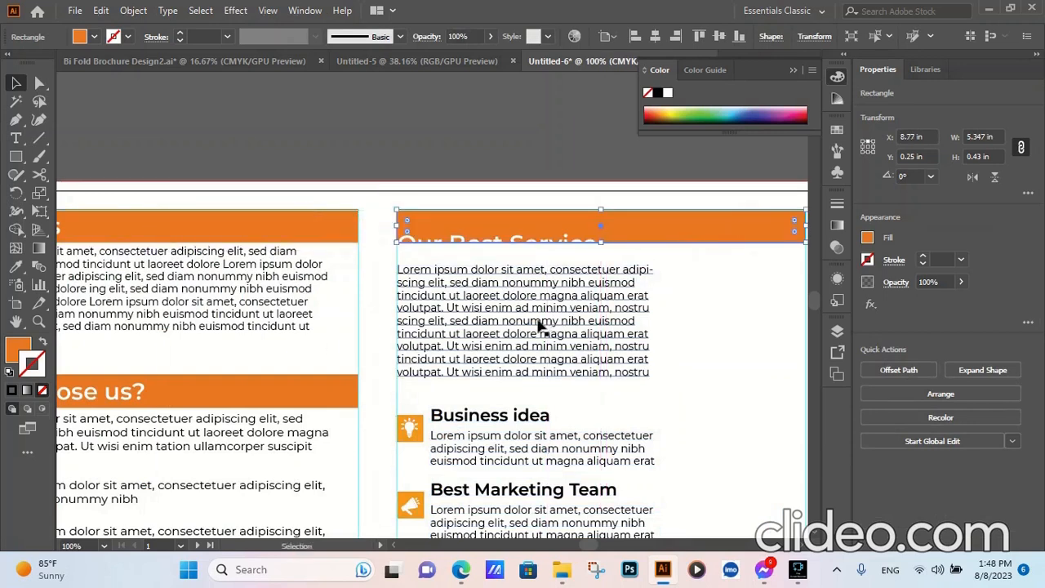
- Move the Our Best Service text up onto the orange bar at Y 0.313 in and the three-icon list up to Y 2.513 in
drag(524, 328, 509, 315)
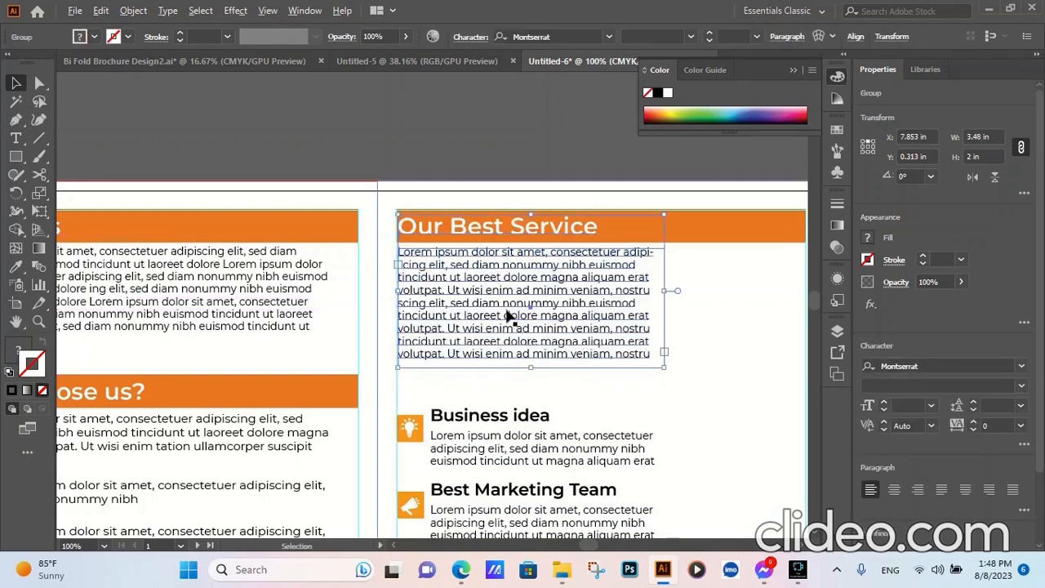
scroll(507, 318, down, 3)
scroll(514, 500, up, 3)
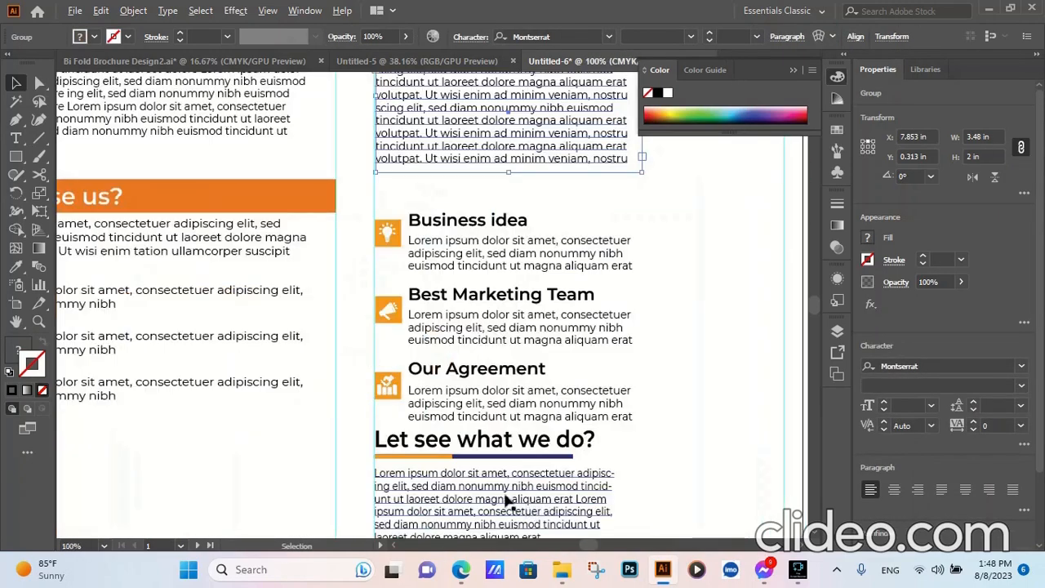
click(459, 265)
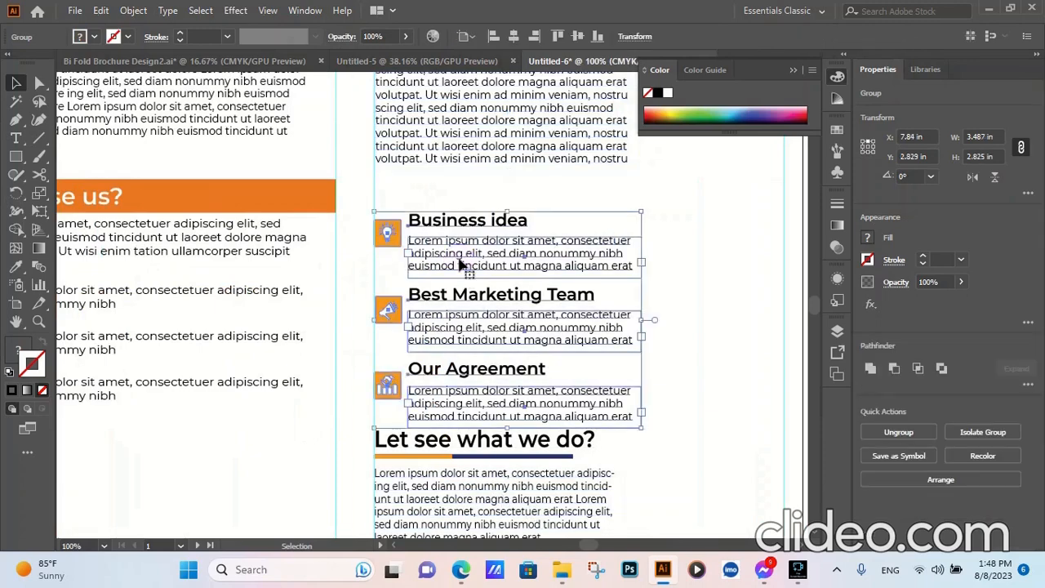
drag(459, 265, 459, 238)
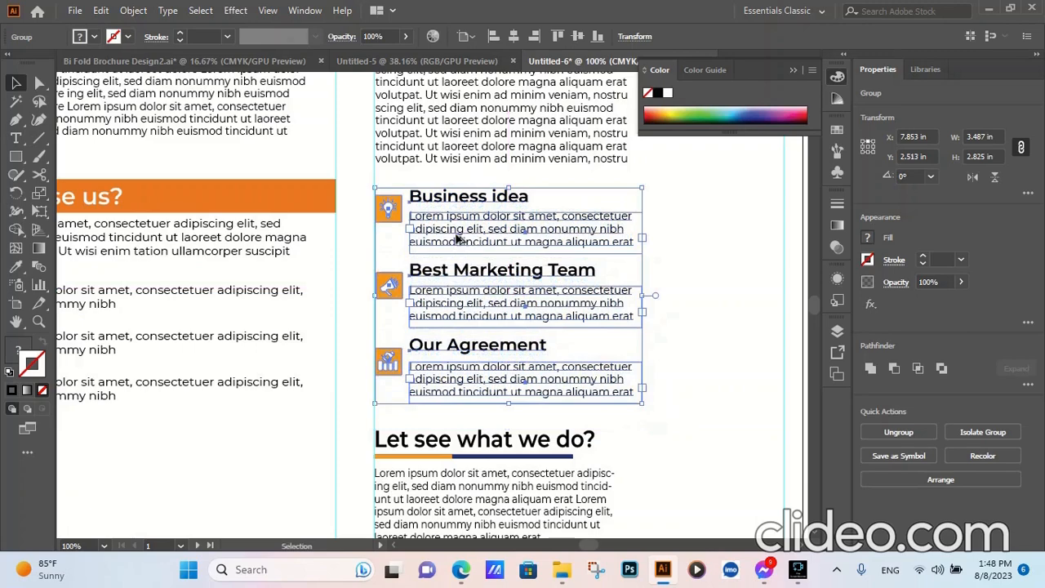
- Move the Let see what we do? group up closer beneath the Our Agreement item and deselect it
scroll(457, 238, down, 4)
scroll(469, 336, up, 4)
scroll(435, 293, down, 1)
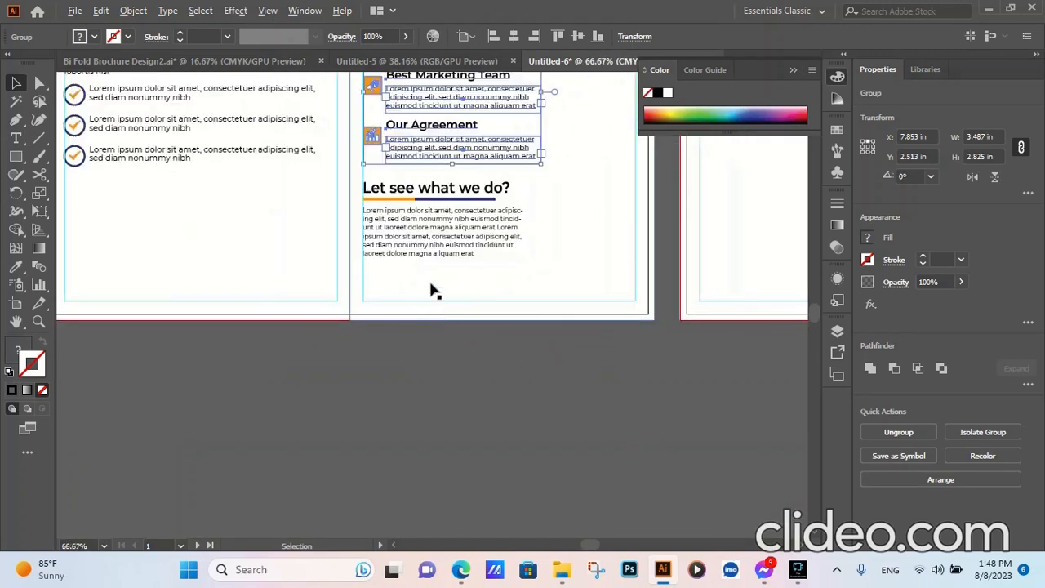
drag(410, 225, 411, 214)
scroll(466, 240, down, 2)
click(480, 352)
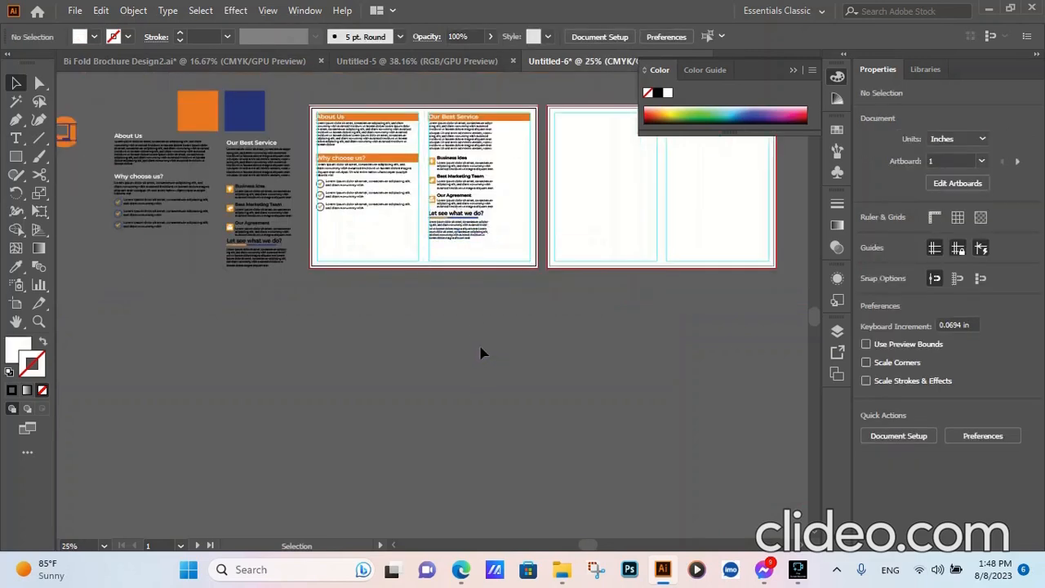
scroll(467, 229, up, 3)
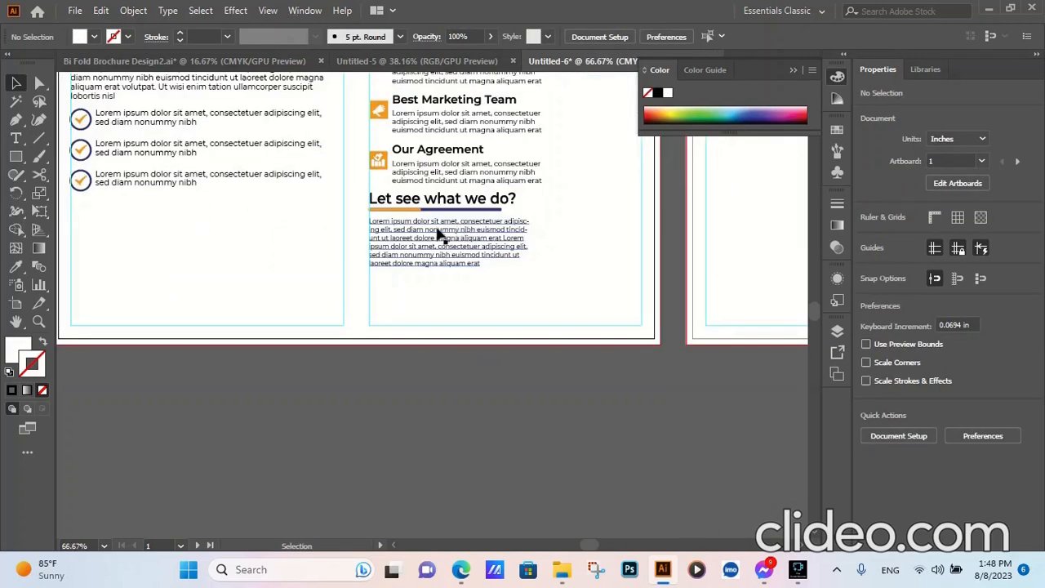
scroll(538, 356, down, 2)
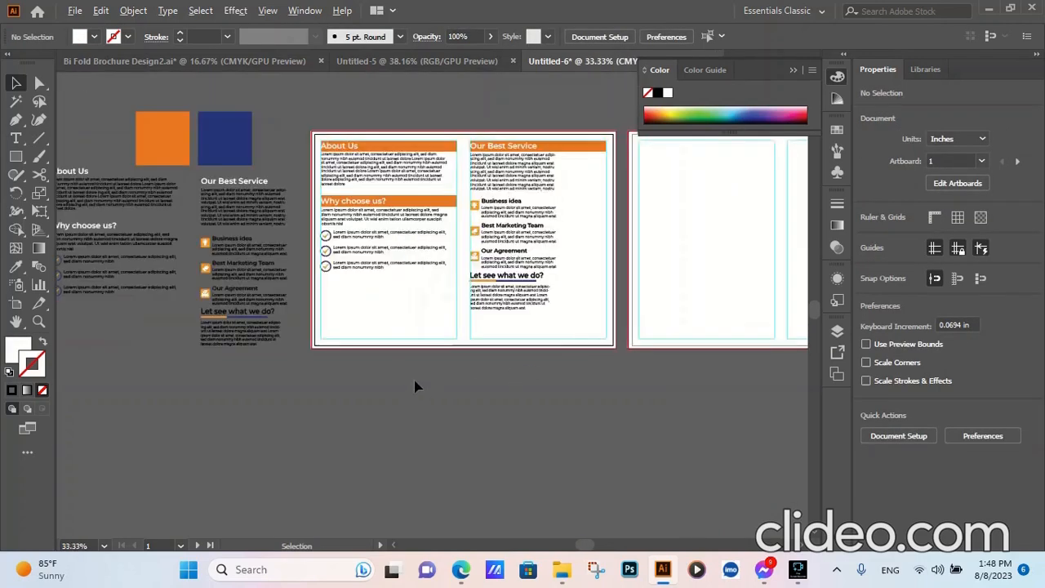
scroll(415, 386, down, 1)
scroll(312, 364, up, 2)
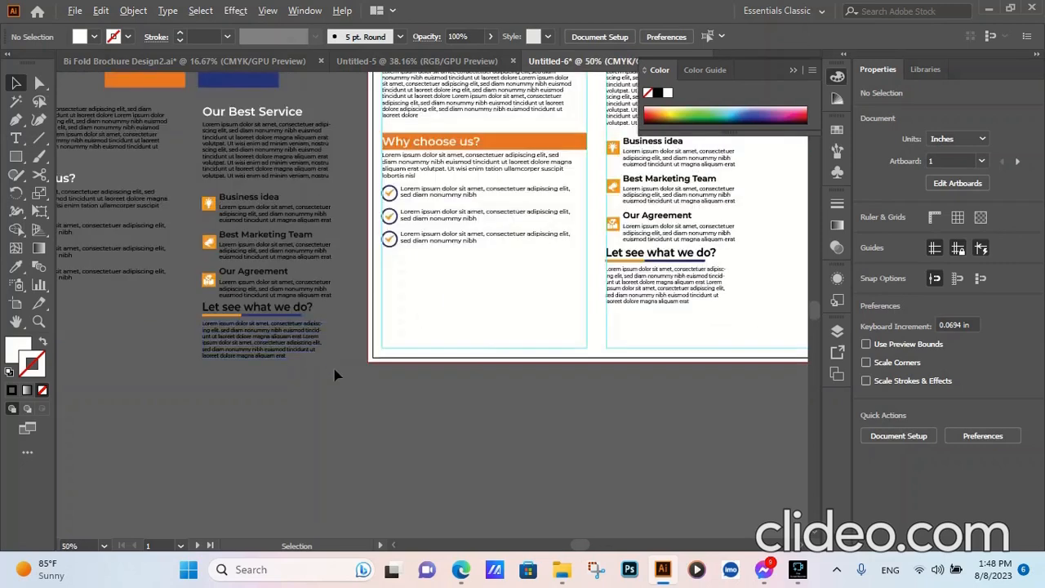
scroll(581, 300, down, 1)
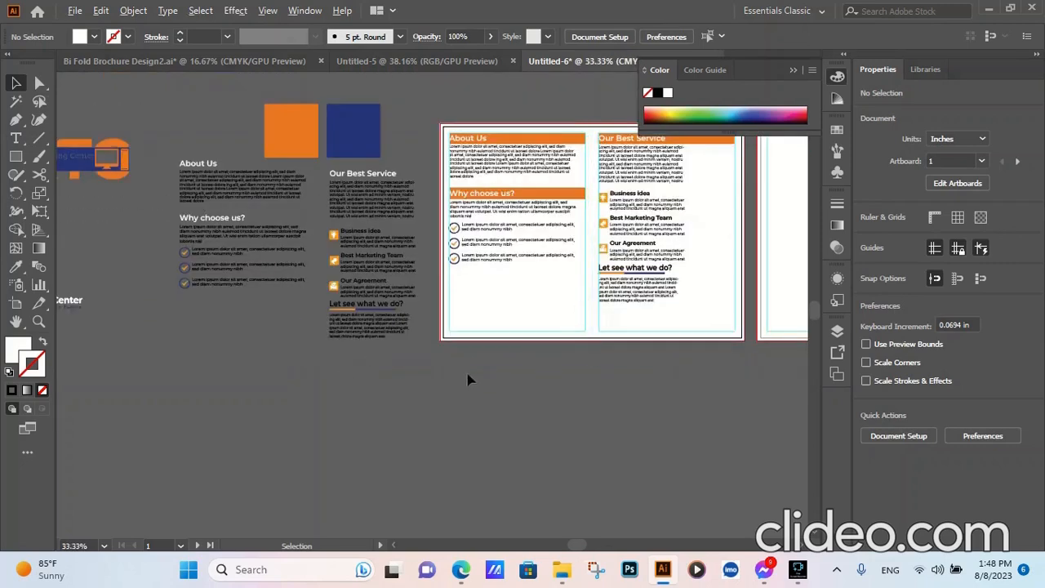
- Draw a triangle with the Pen tool along the first artboard's bottom bleed edge, rising to Y 6.528 in at the left bleed edge
click(17, 120)
scroll(405, 408, down, 1)
scroll(581, 420, up, 1)
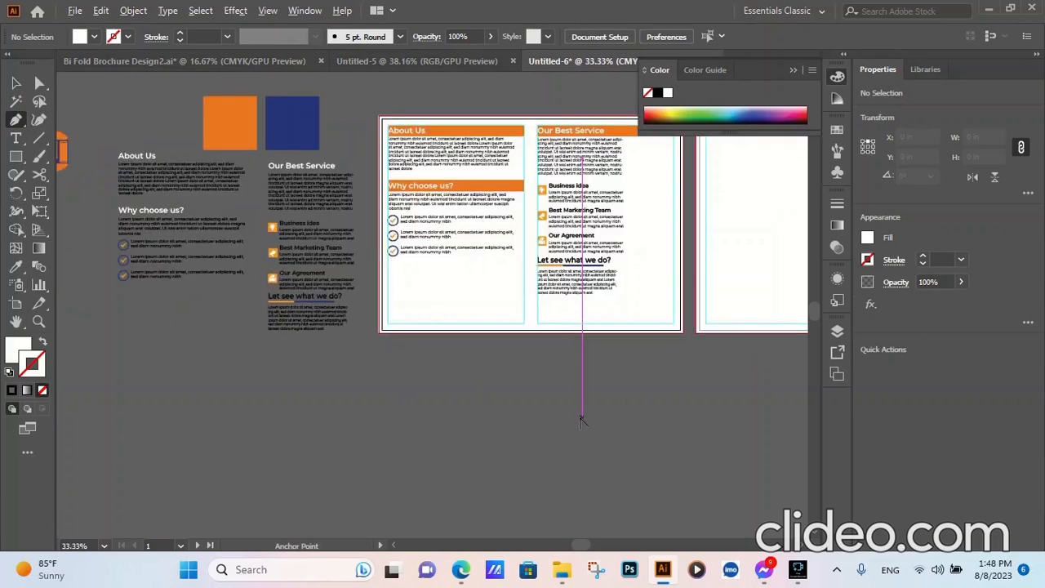
click(378, 332)
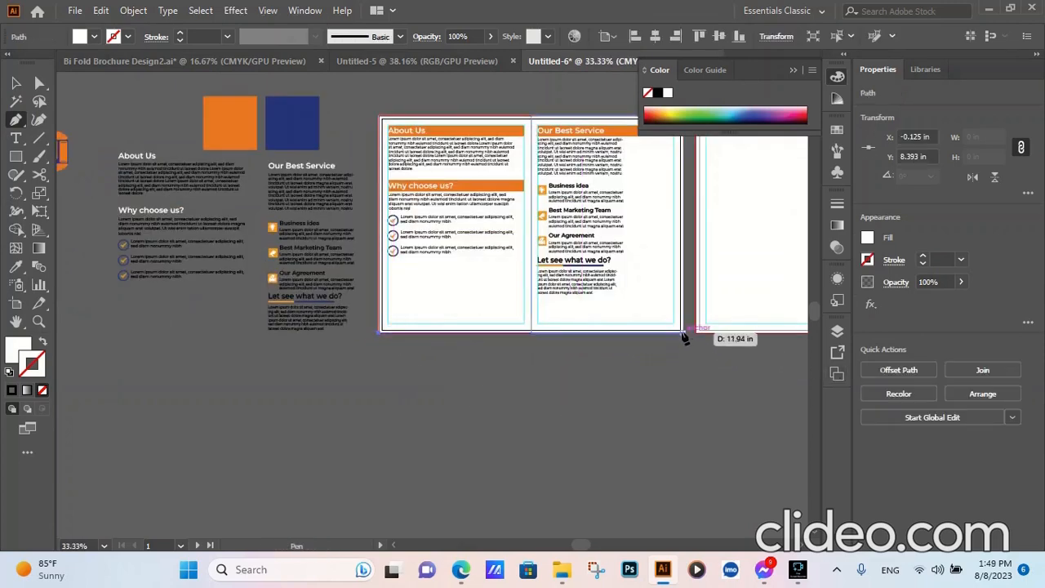
click(682, 330)
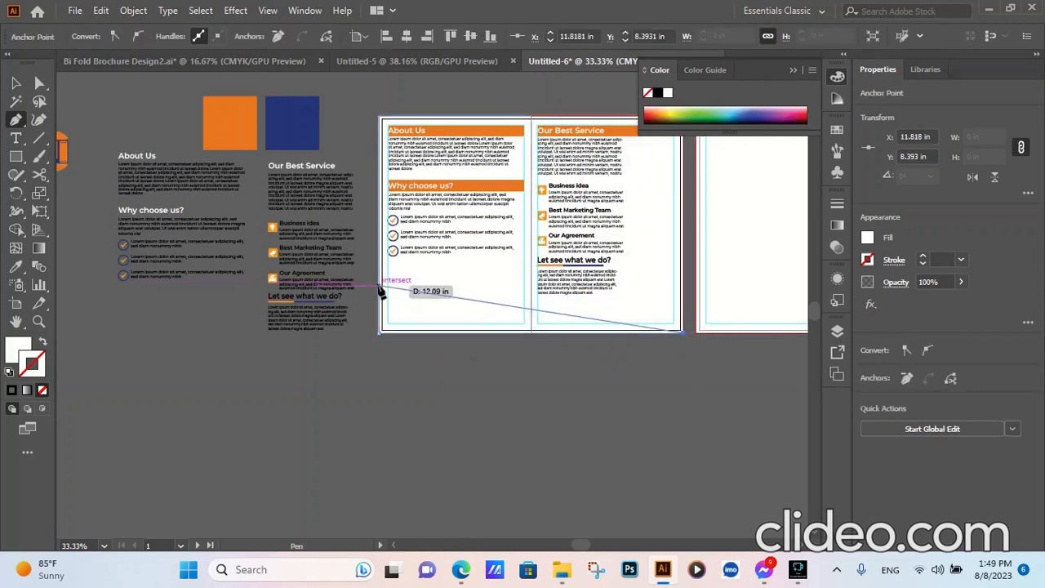
click(379, 286)
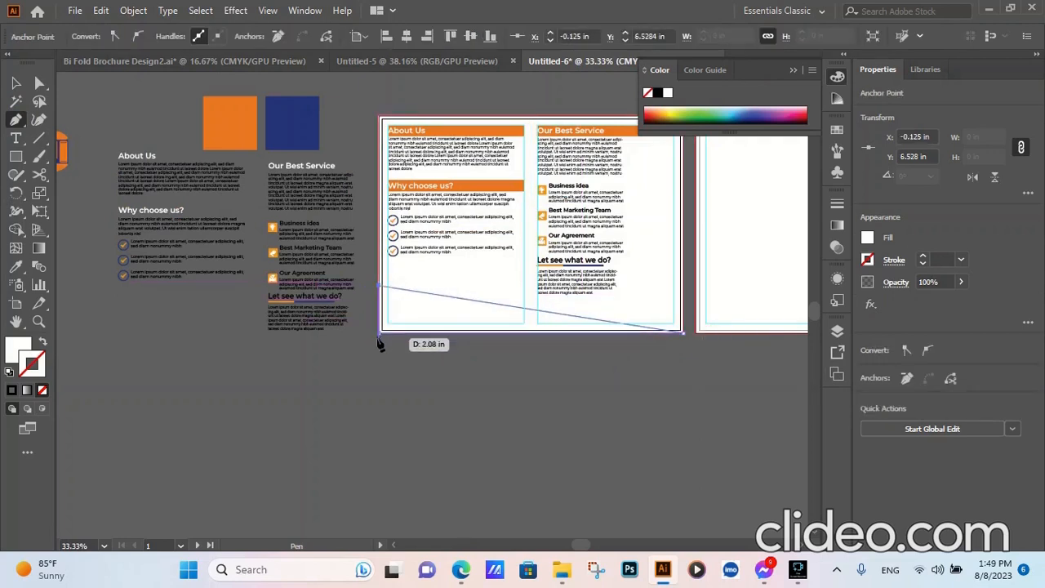
click(15, 83)
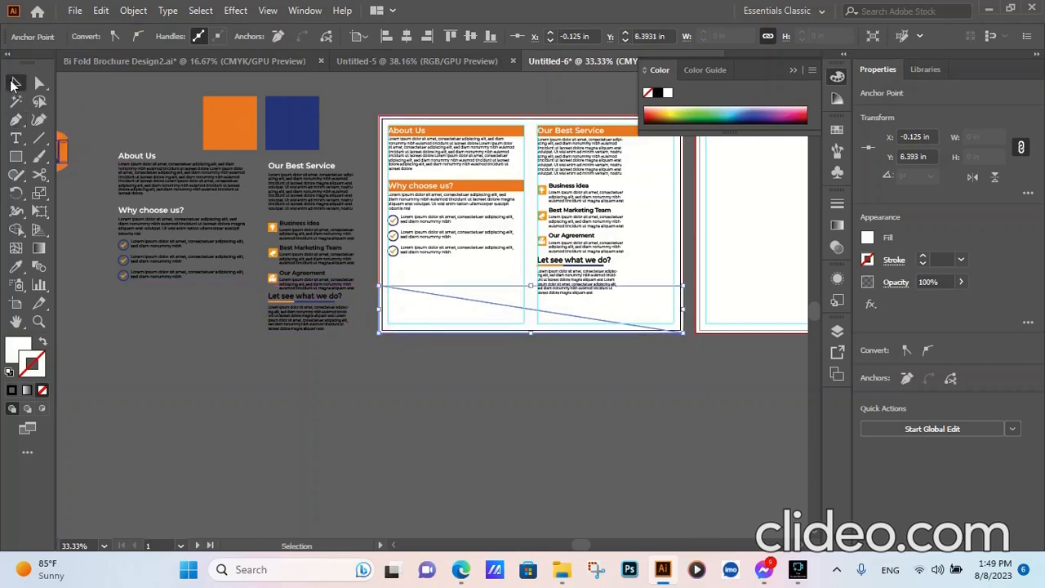
- Fill the bottom triangle with the orange sampled from the orange color swatch square and deselect it
click(15, 266)
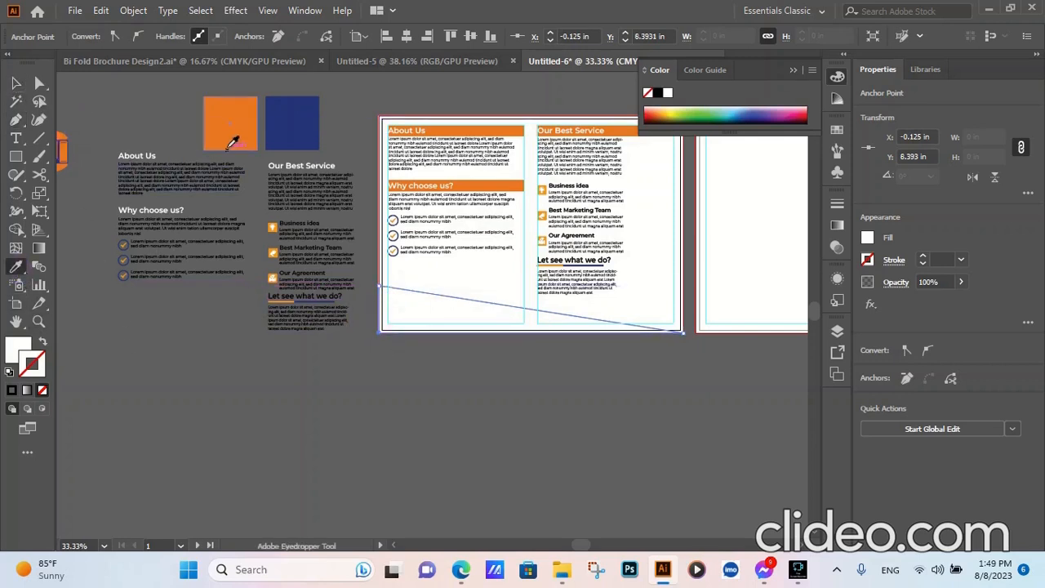
click(225, 141)
click(15, 83)
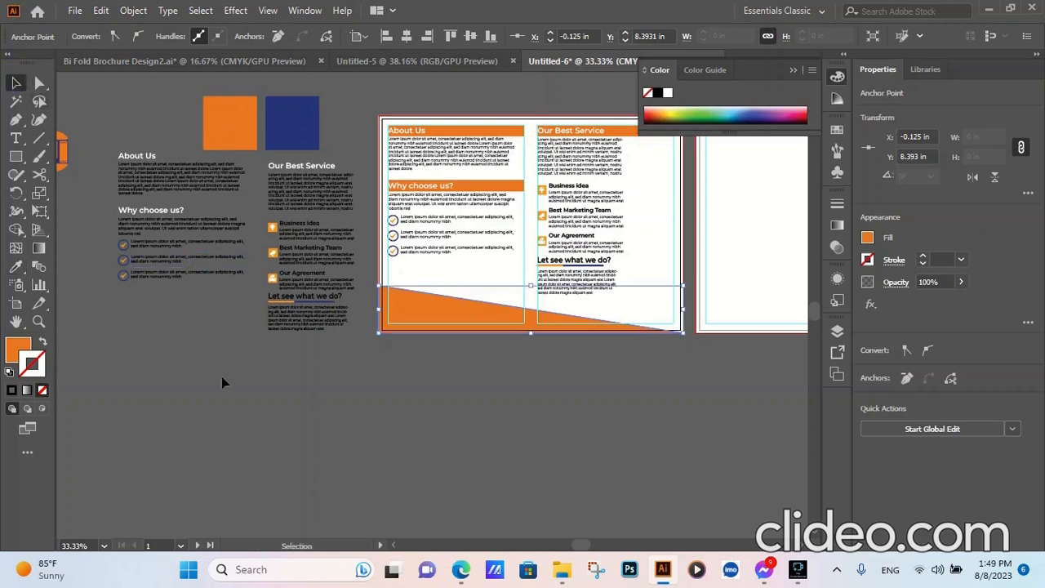
click(245, 396)
- Draw a second, thinner triangle along the orange triangle's sloping edge, starting higher on the left bleed edge and meeting at the bottom-right corner
key(p)
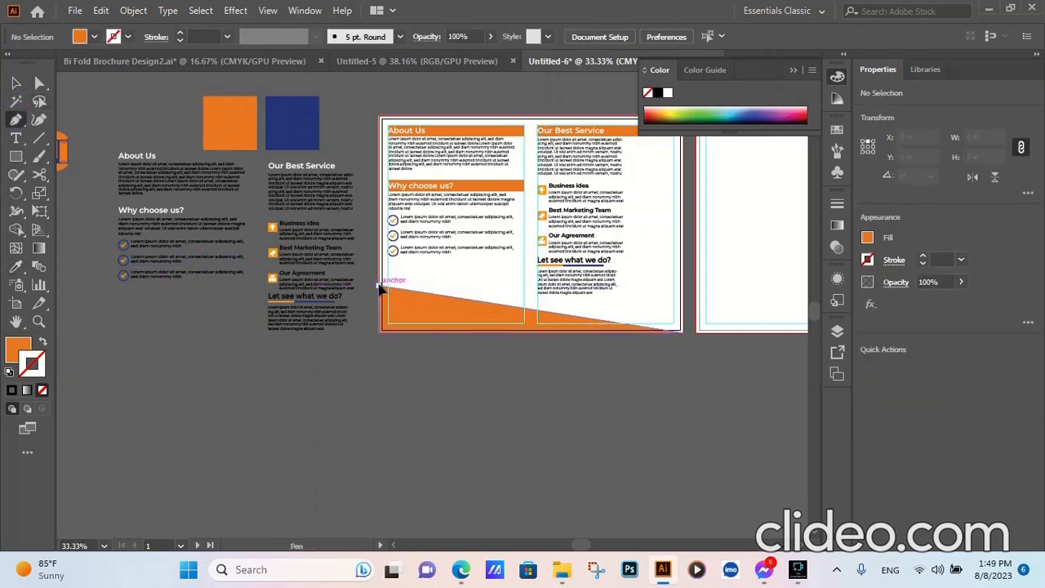
click(380, 287)
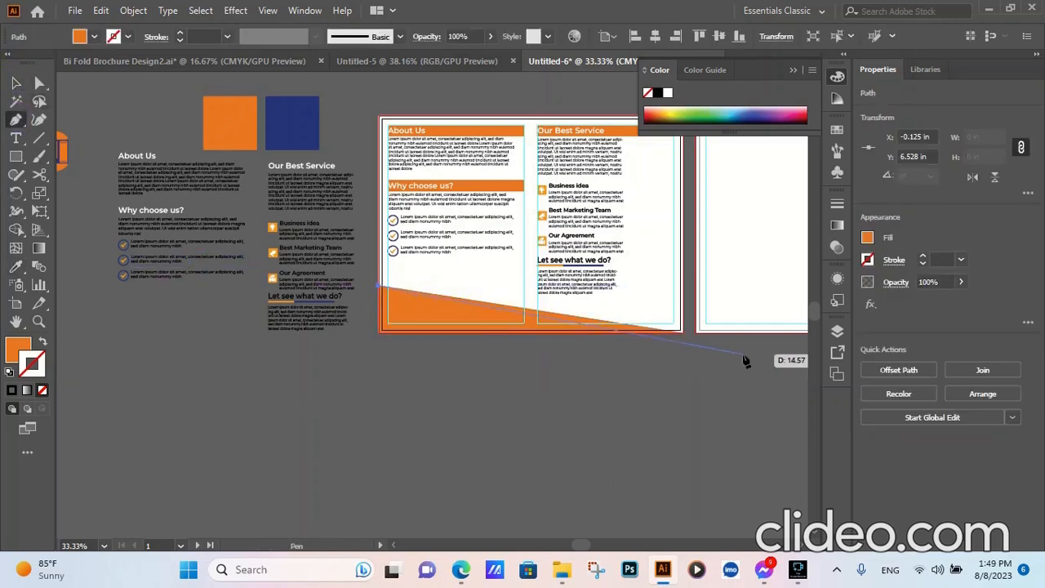
click(682, 331)
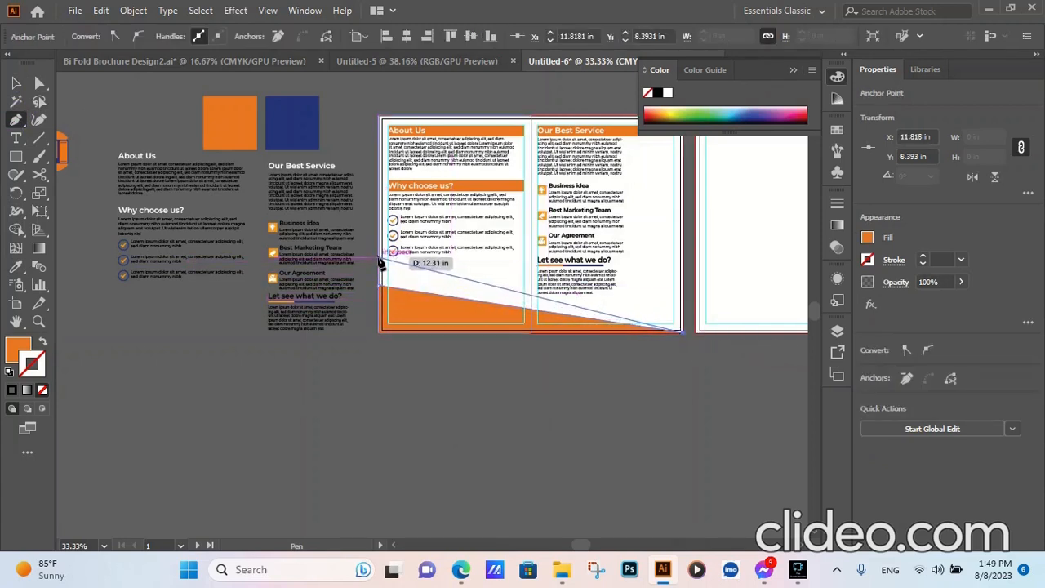
click(378, 261)
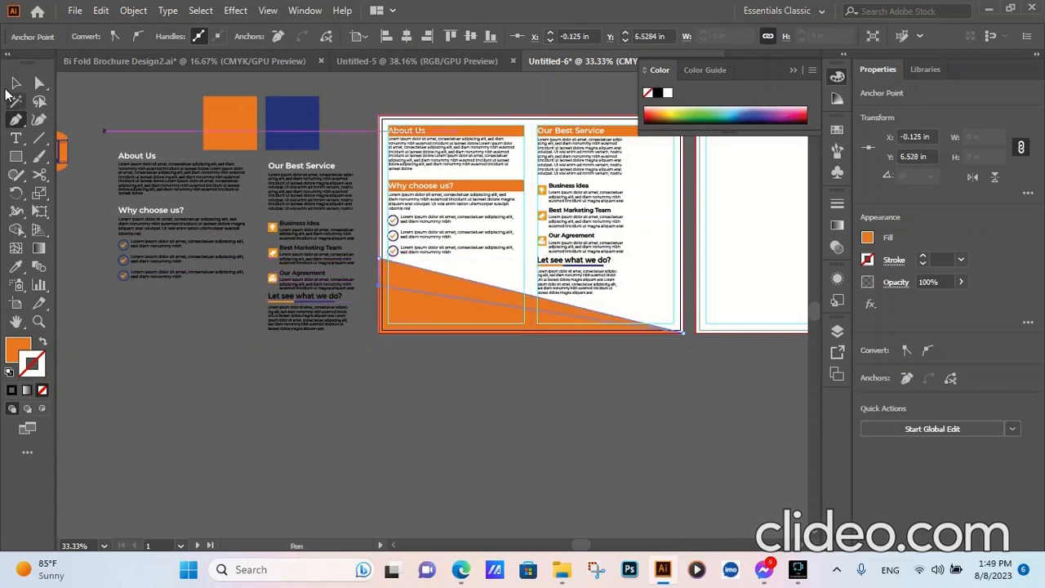
click(16, 83)
- Fill the thin upper triangle with the dark blue sampled from the blue color swatch square and deselect it
click(16, 266)
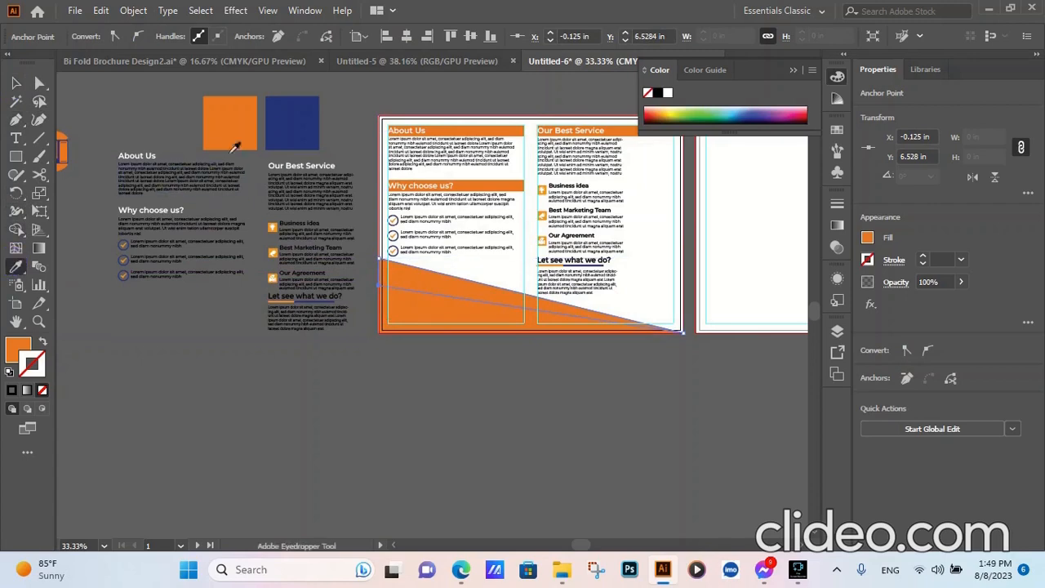
click(283, 123)
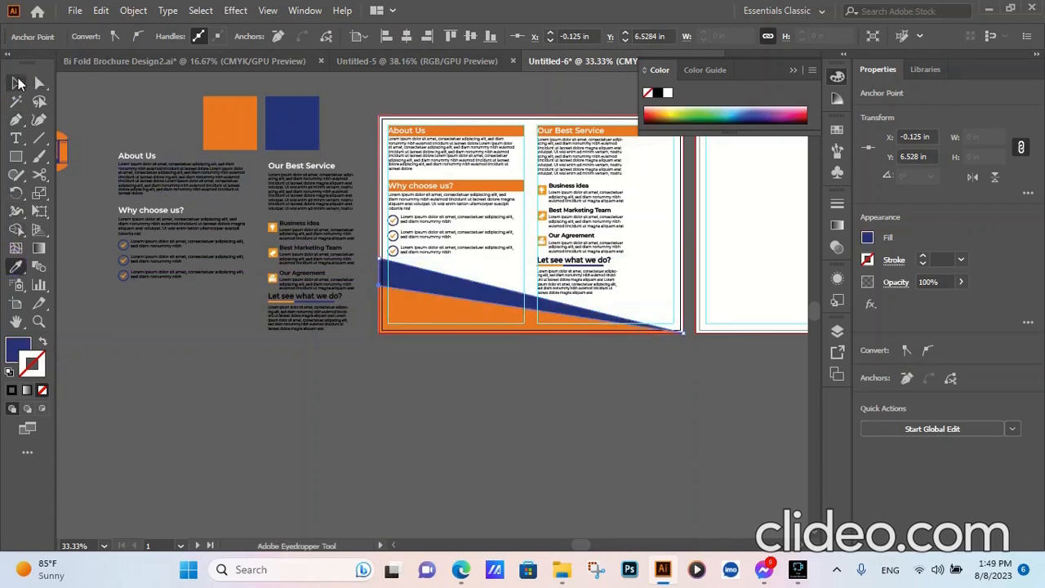
key(v)
click(187, 385)
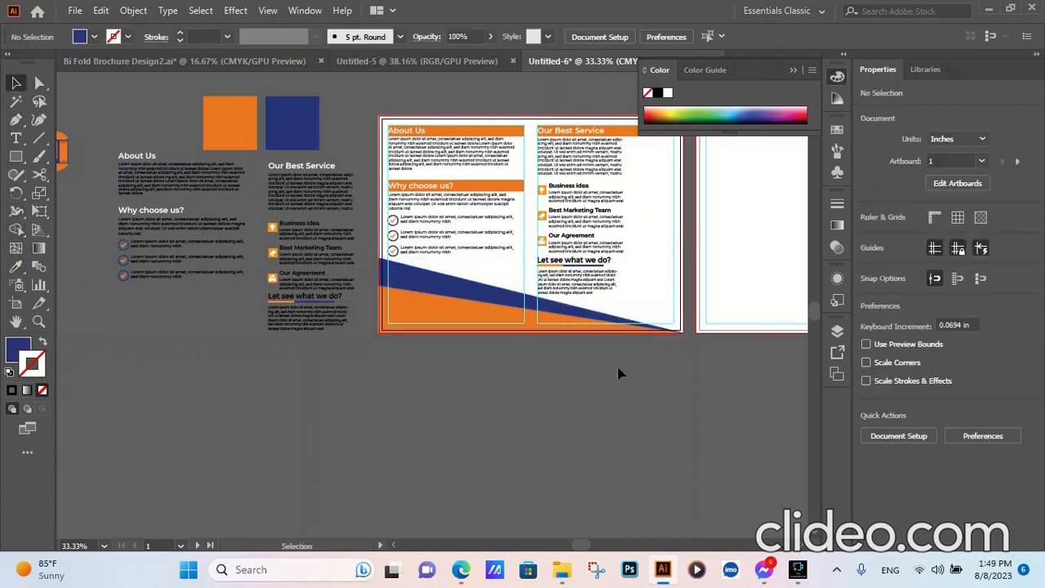
scroll(617, 357, up, 3)
scroll(644, 354, down, 2)
scroll(248, 255, up, 1)
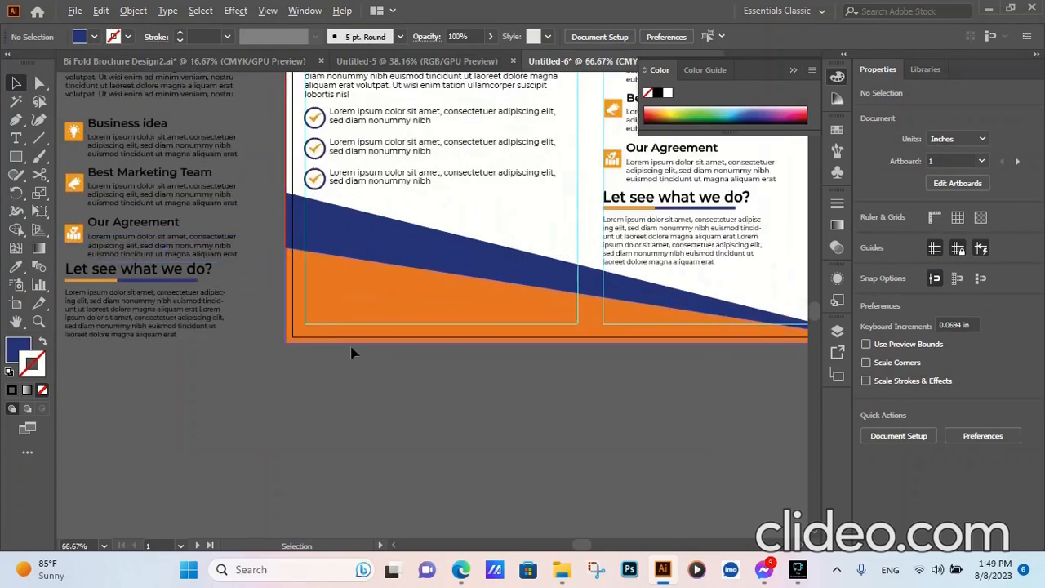
scroll(392, 377, down, 1)
scroll(410, 390, down, 1)
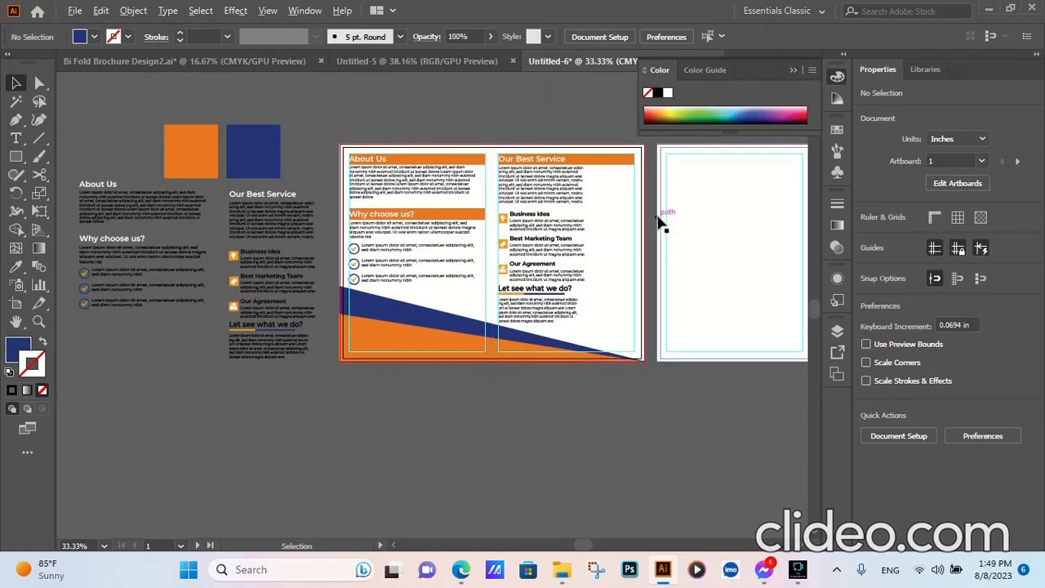
scroll(659, 222, up, 2)
scroll(636, 221, down, 1)
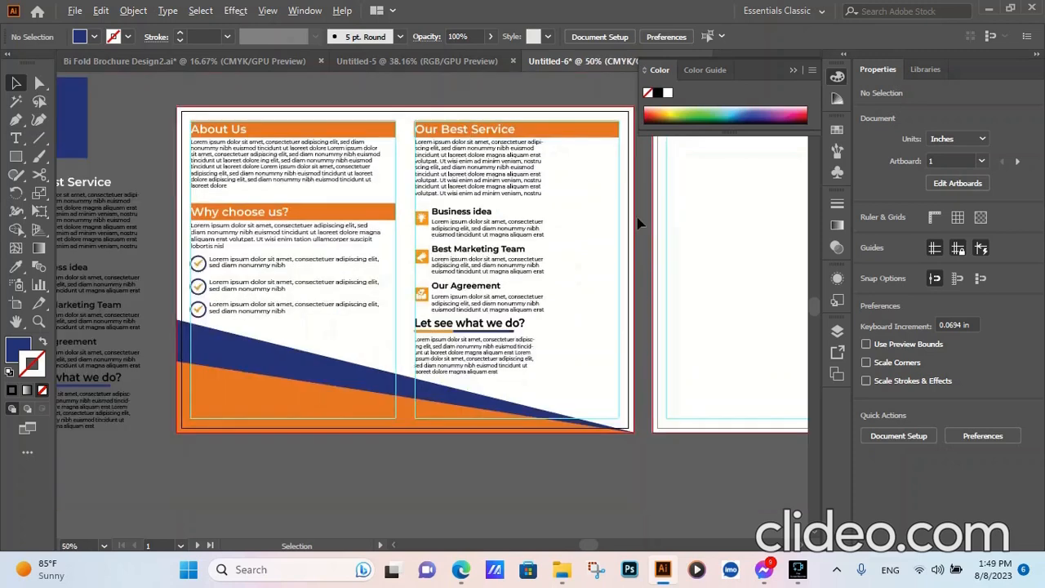
- Draw a dark blue rectangle about 1.85 by 6.17 in between the service text and the right margin guide, below the orange heading bar
click(16, 157)
scroll(572, 143, up, 1)
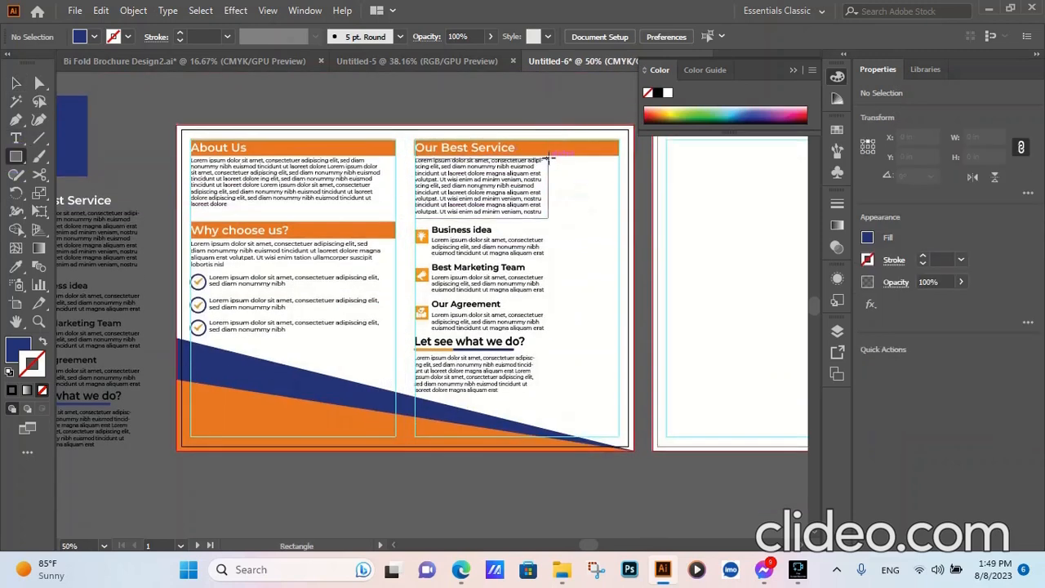
drag(549, 157, 619, 394)
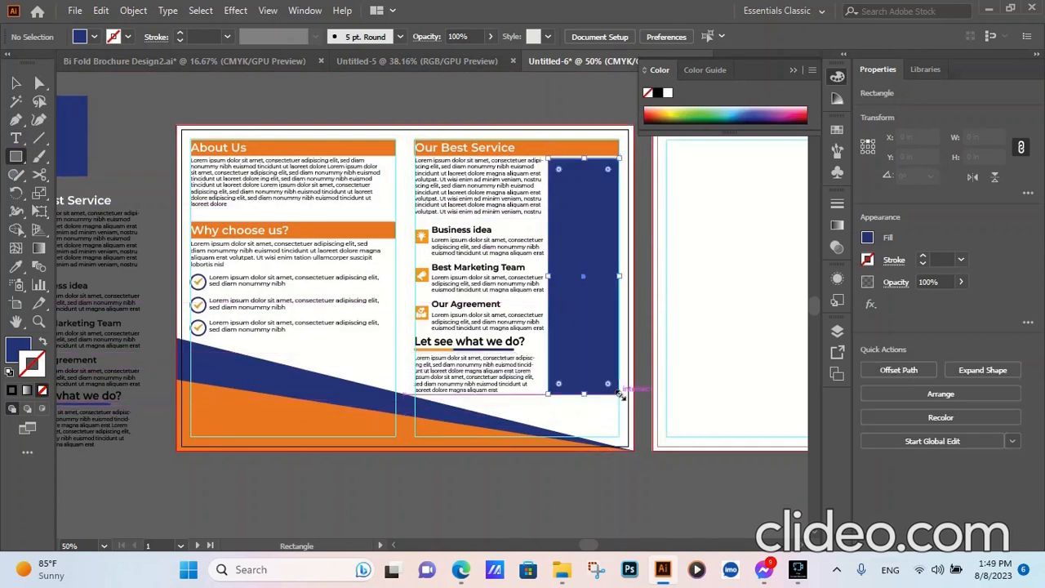
- Stretch the blue rectangle's top edge up to the orange heading bar, making it 6.241 in tall at Y 0.68 in
scroll(590, 175, up, 4)
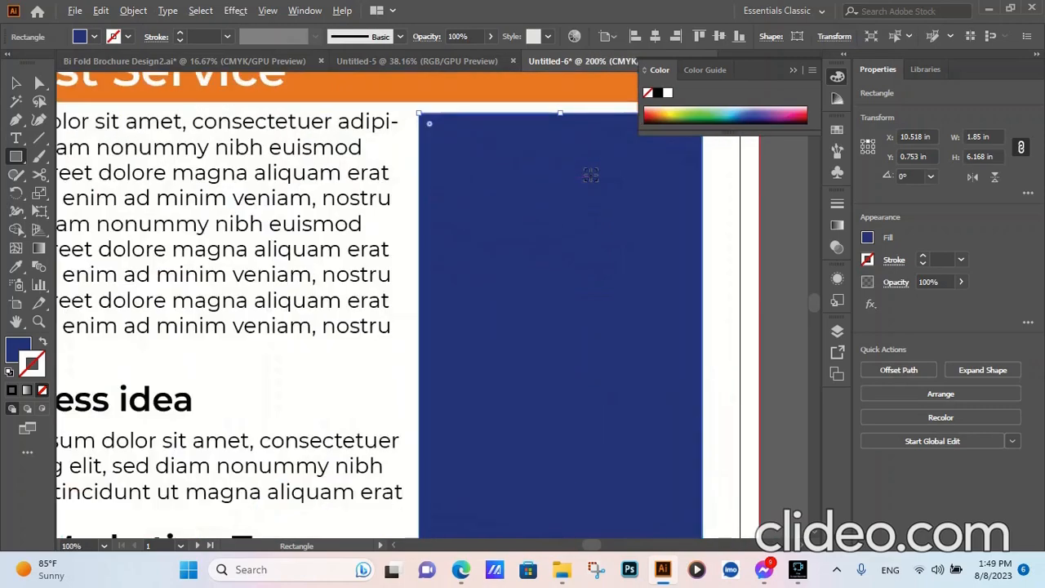
click(16, 82)
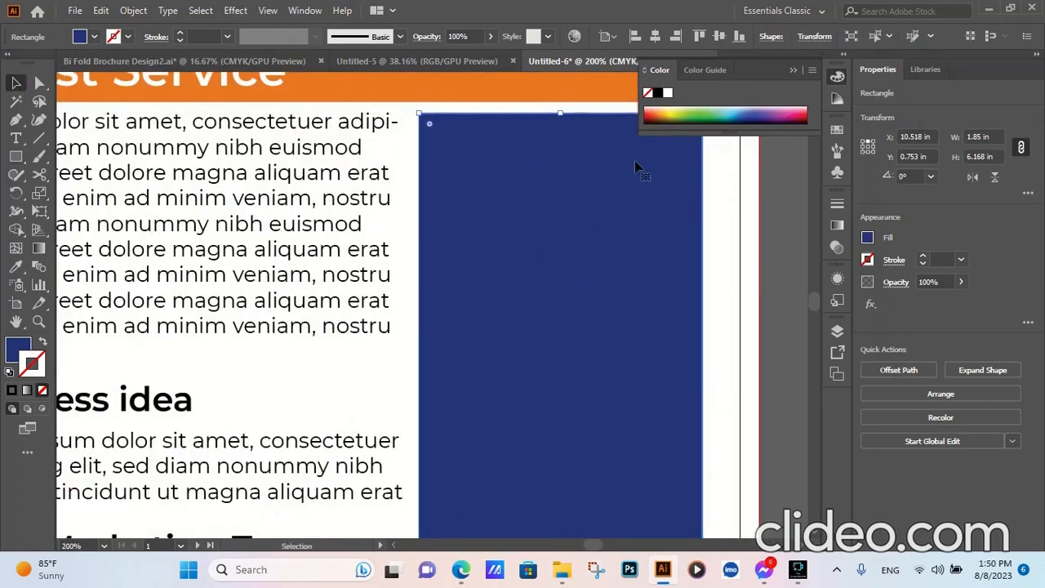
drag(562, 113, 560, 102)
scroll(593, 187, down, 4)
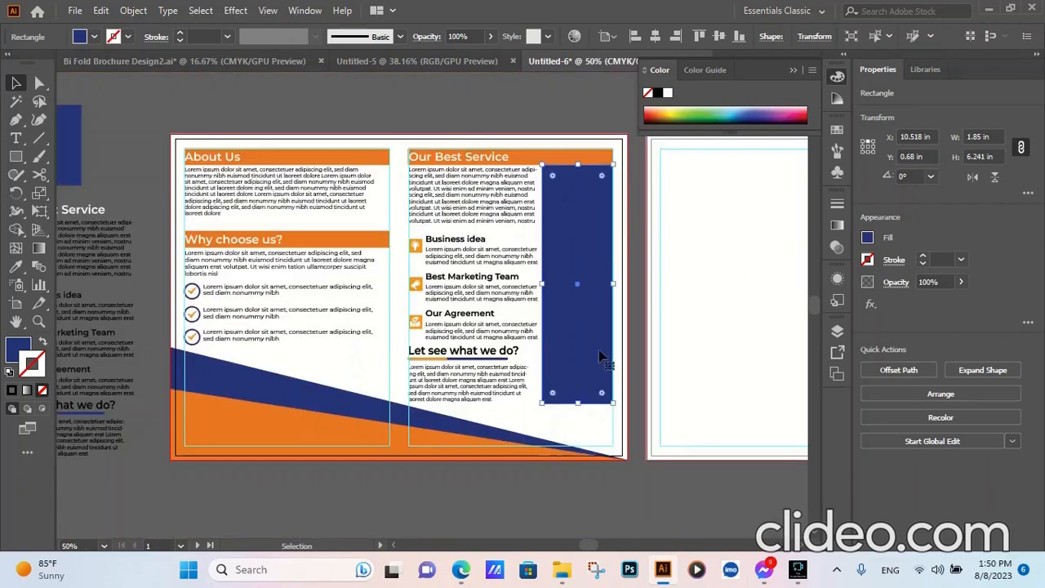
- Paste a copy of the blue rectangle in front of the original and resize the copy to 1.75 by 6.065 in
click(100, 10)
click(135, 85)
click(101, 10)
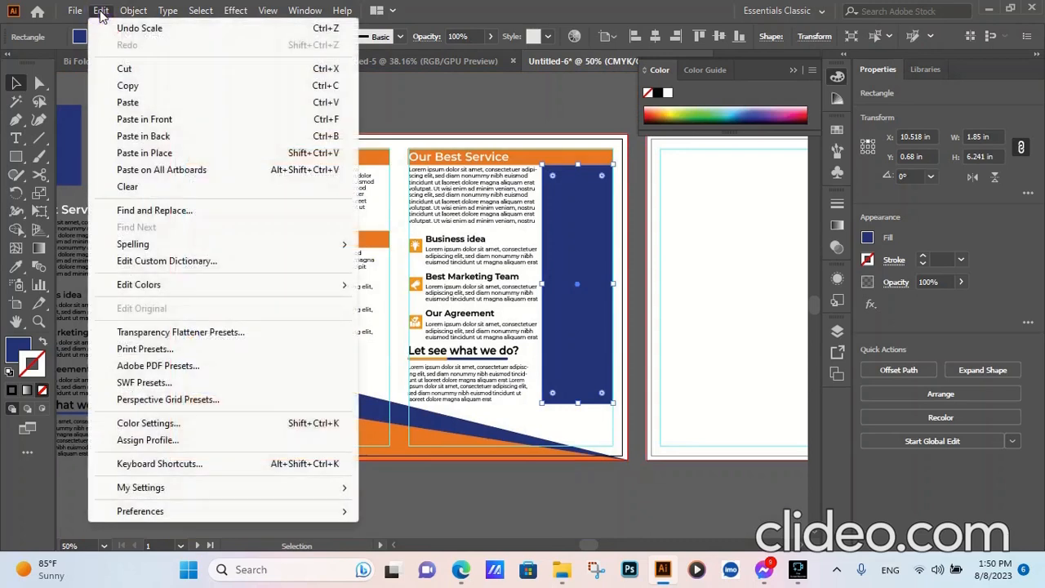
click(134, 119)
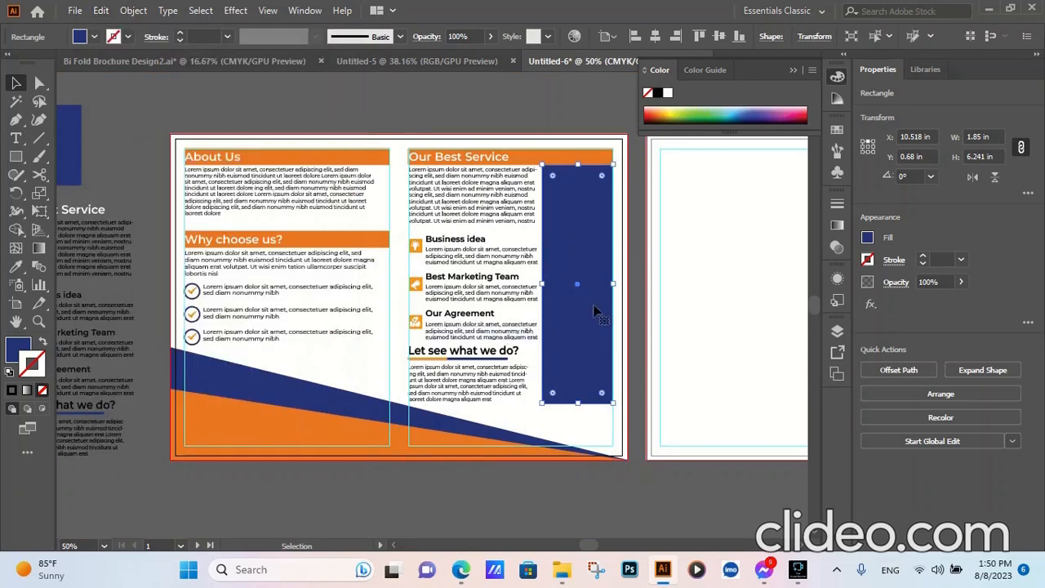
scroll(987, 135, down, 1)
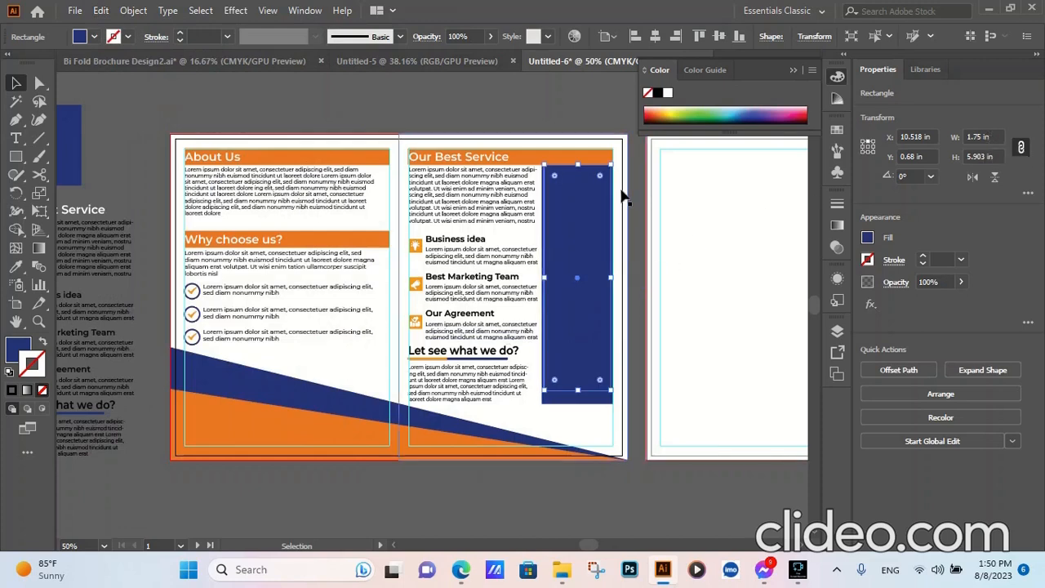
scroll(618, 194, up, 1)
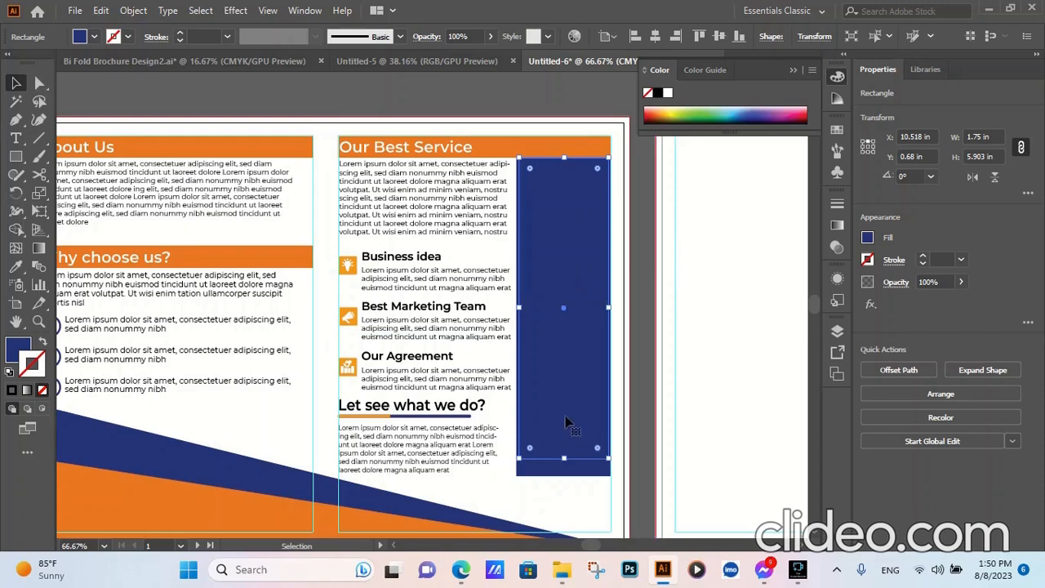
drag(563, 458, 563, 467)
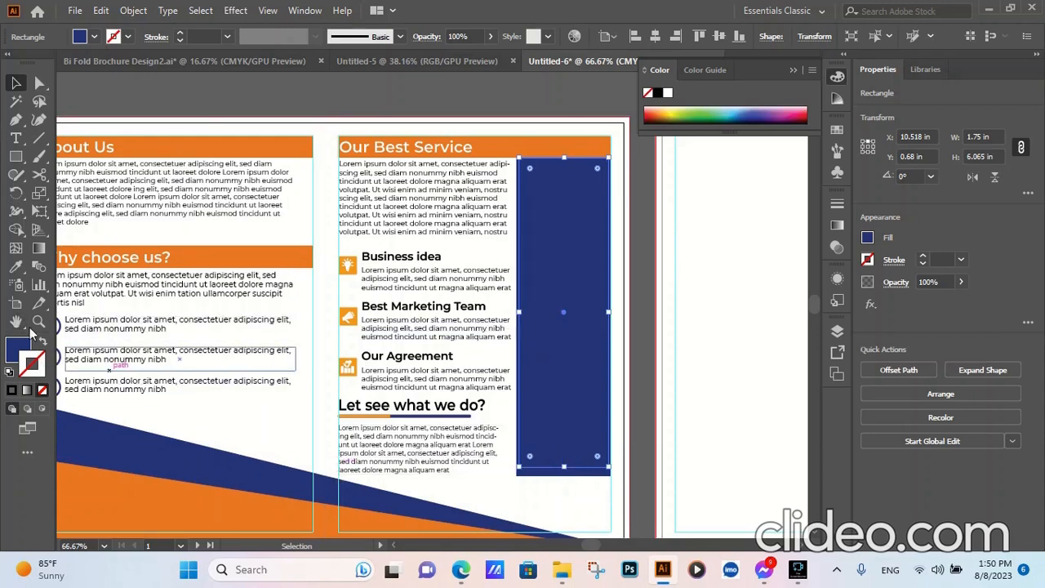
- Fill the inner rectangle with white sampled from the blank second artboard and the outer one with orange sampled from the heading bar
click(15, 266)
click(748, 390)
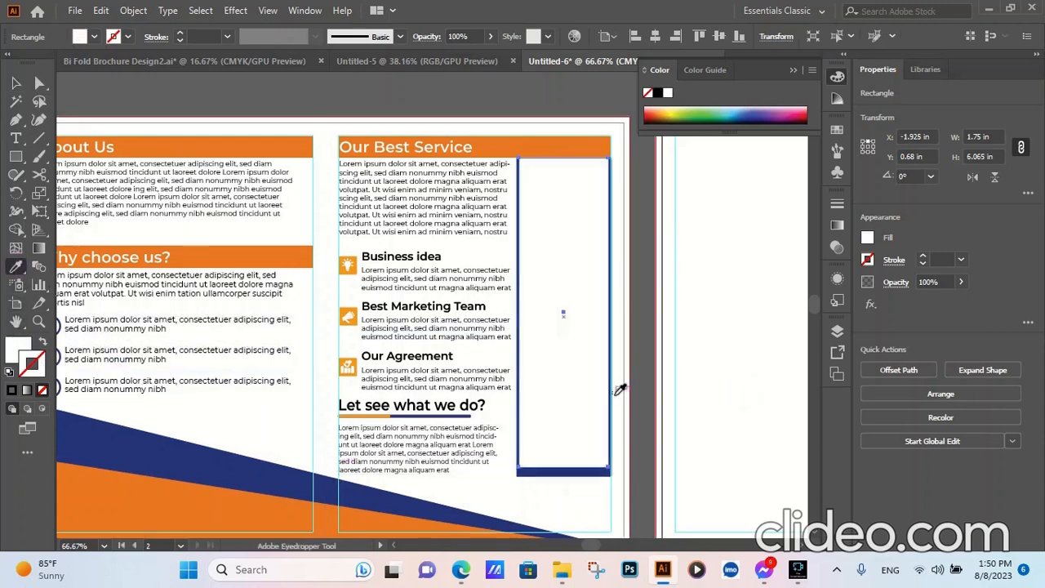
key(v)
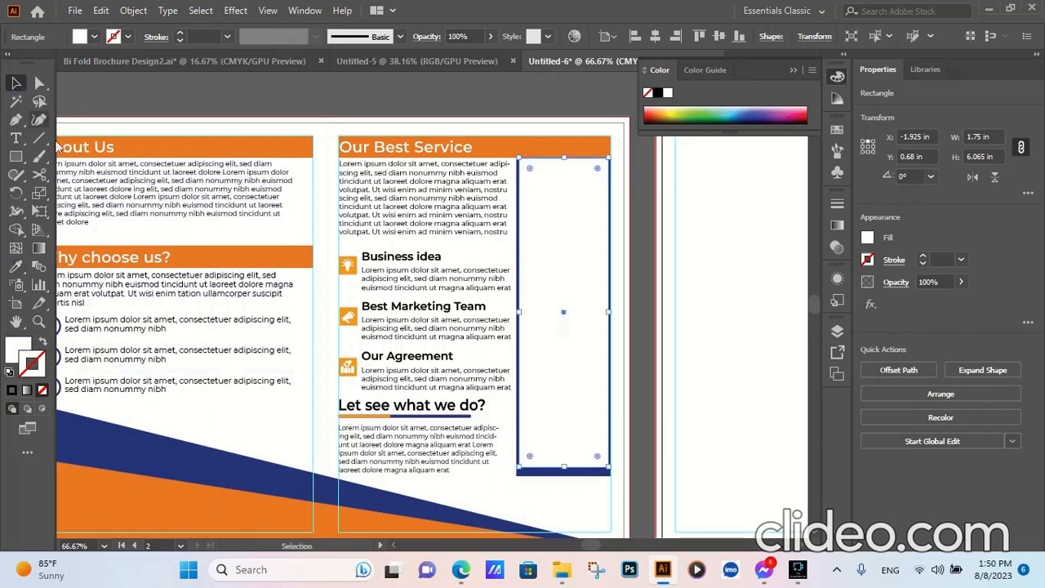
click(544, 472)
click(17, 270)
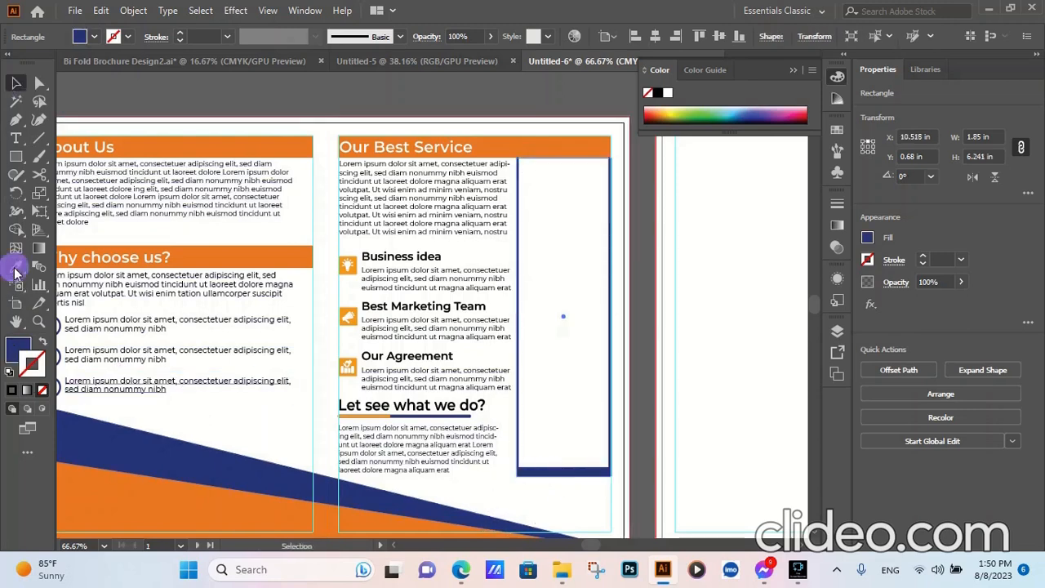
click(500, 145)
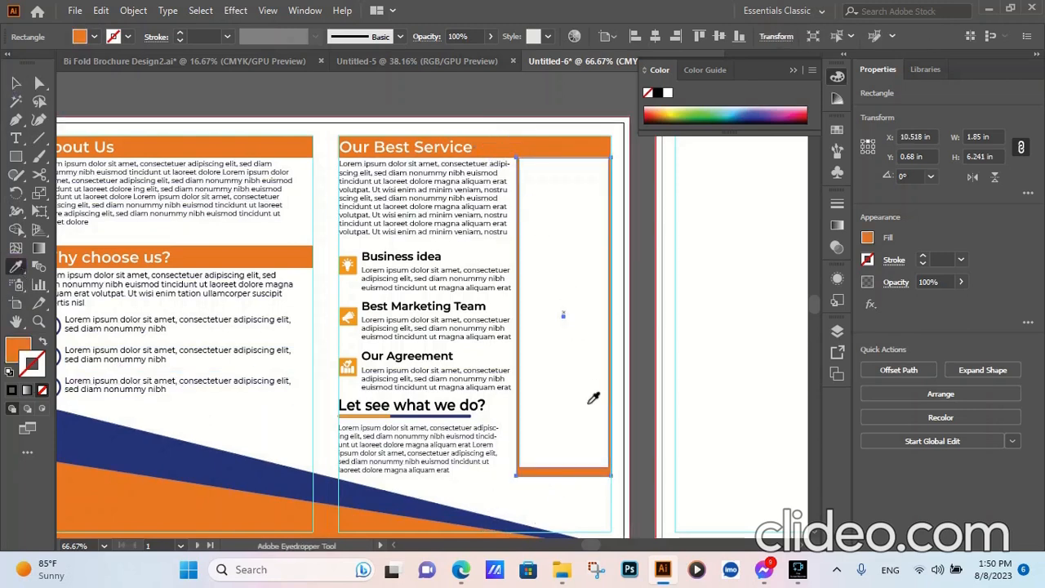
- Stretch the white rectangle's bottom edge down inside the orange one, making it 6.125 in tall
scroll(579, 469, up, 3)
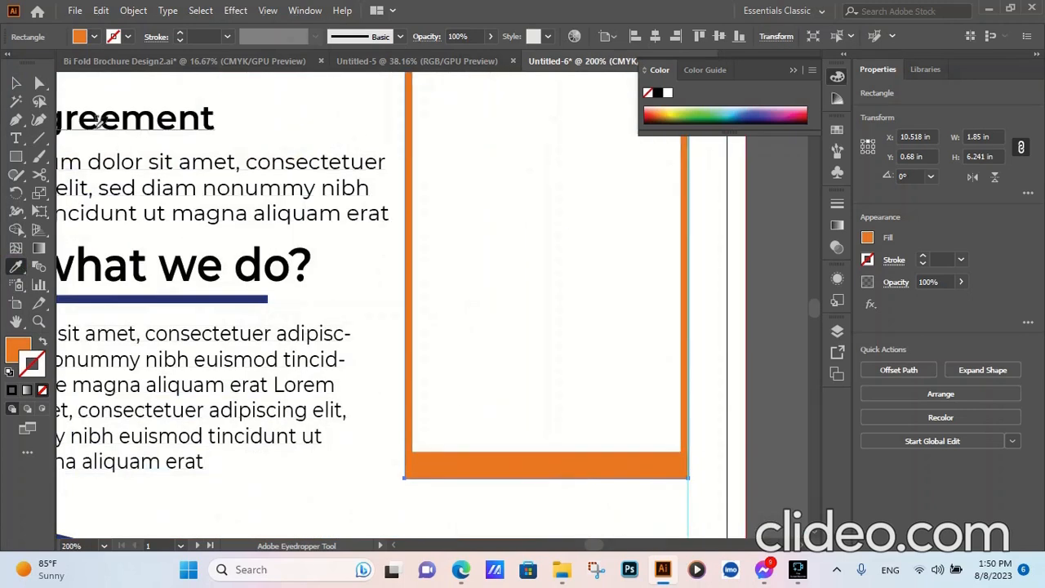
click(15, 82)
click(551, 454)
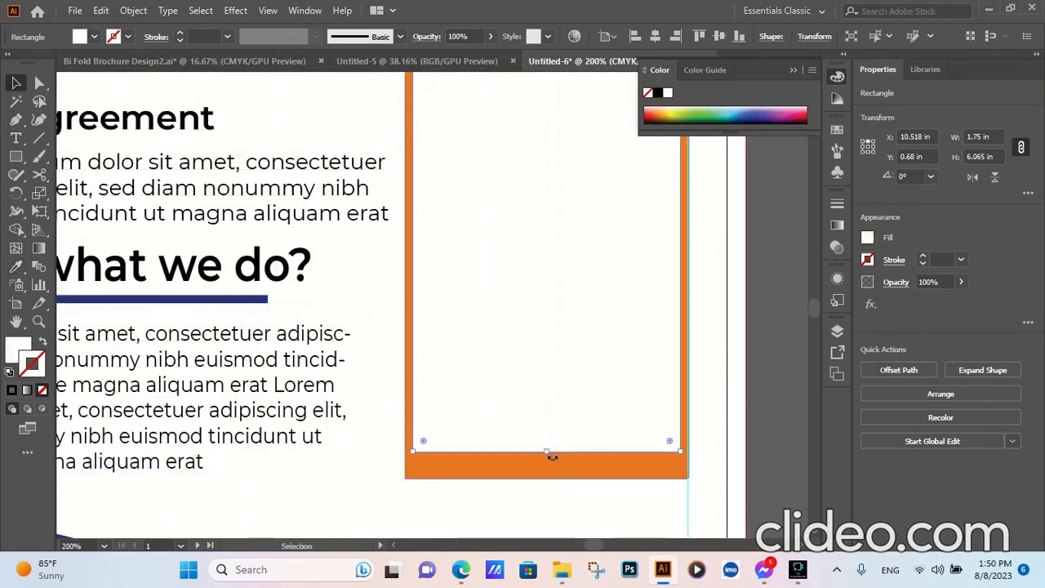
drag(546, 451, 546, 464)
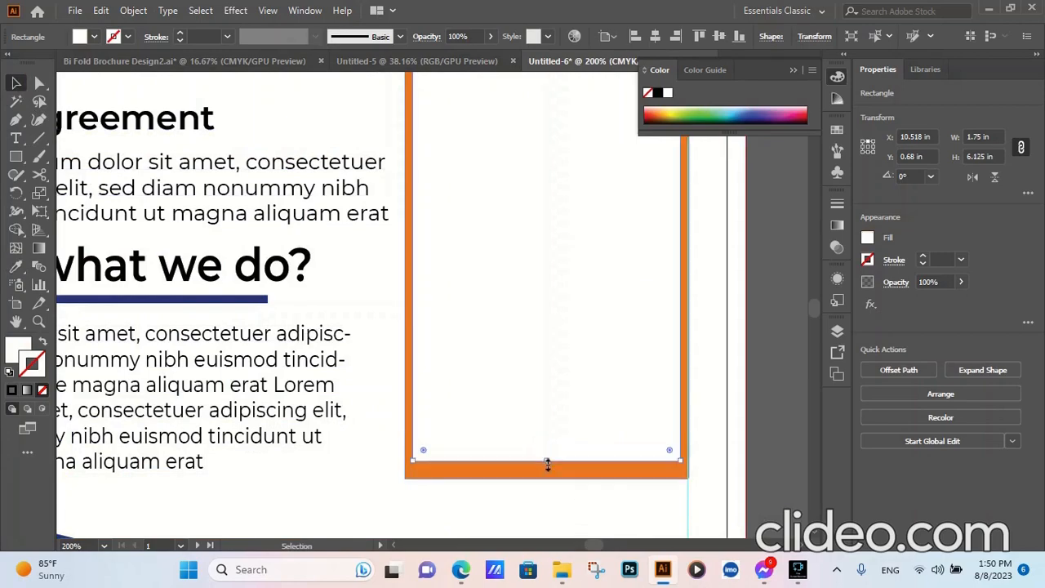
- Unite the "Our Best Service" heading bar and the orange frame rectangle into one shape with Pathfinder, then close the floating panels
scroll(555, 497, down, 3)
scroll(546, 242, up, 2)
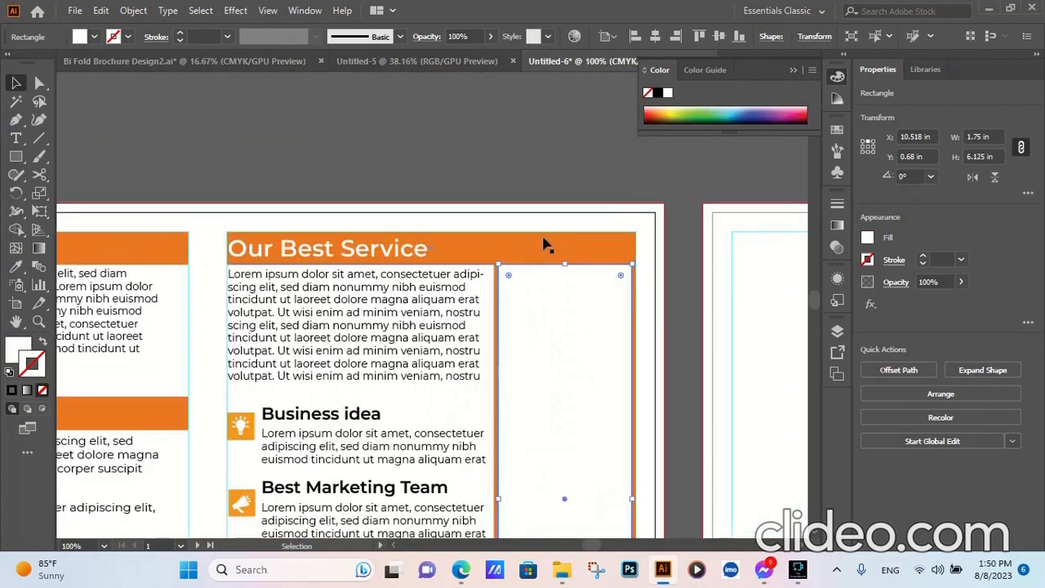
click(555, 249)
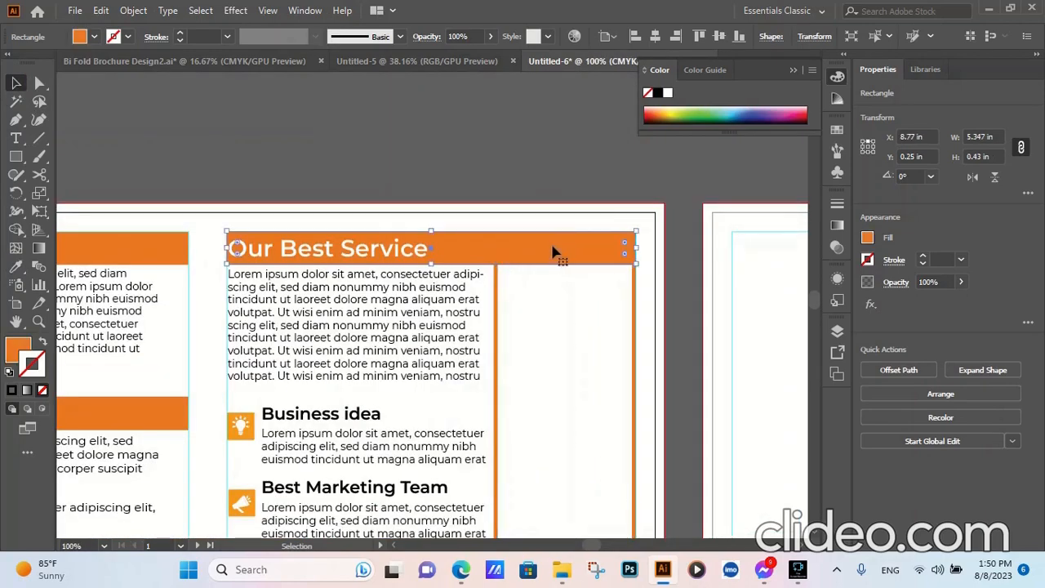
shift+click(497, 292)
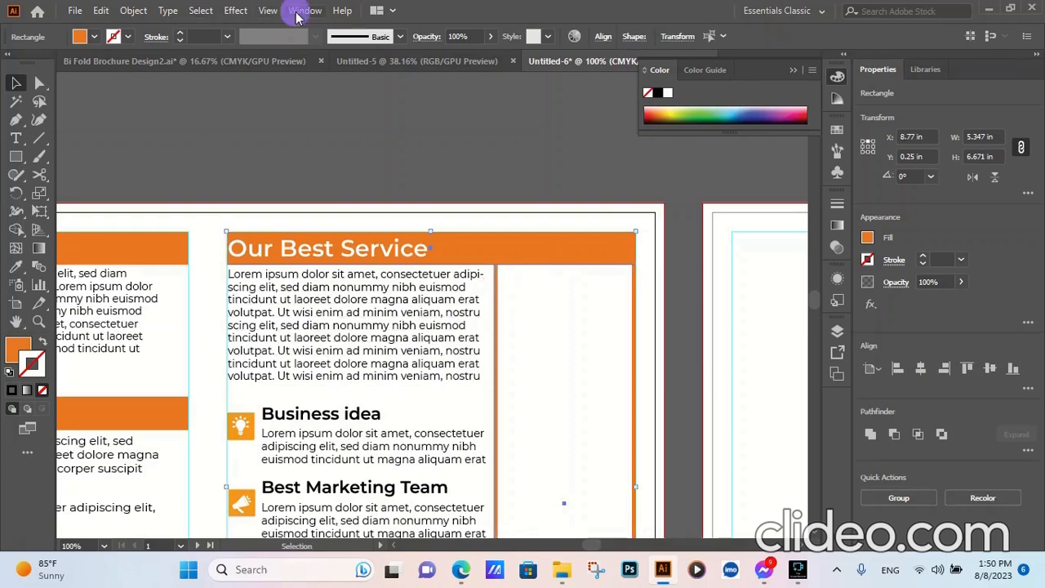
click(296, 17)
click(362, 553)
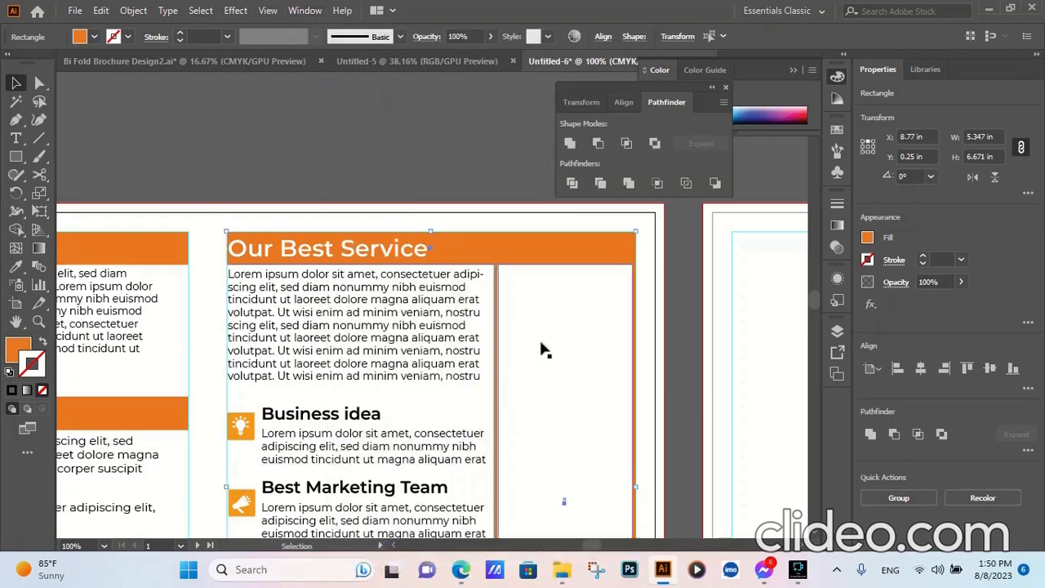
click(569, 143)
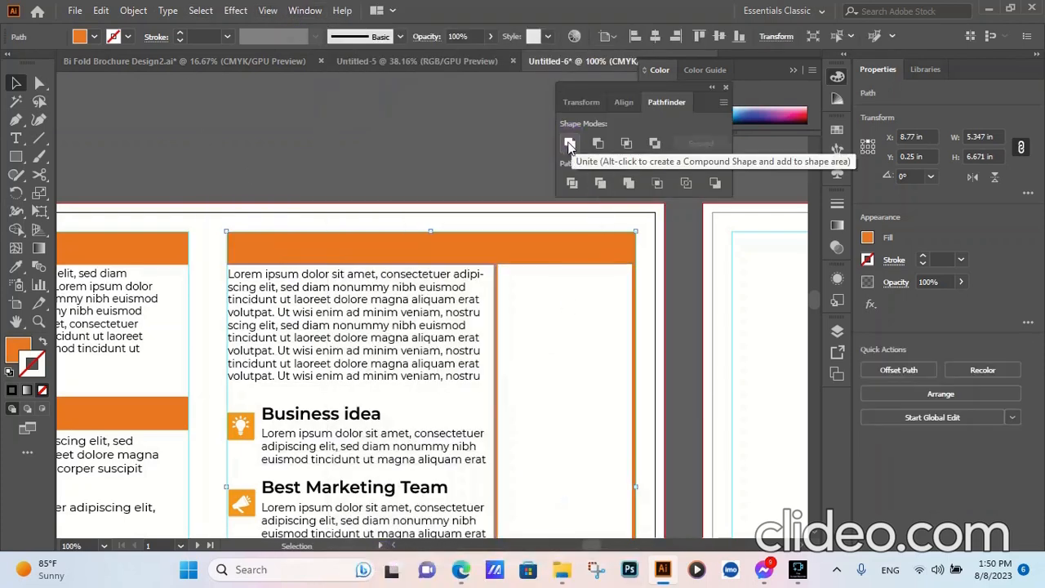
click(468, 150)
click(724, 87)
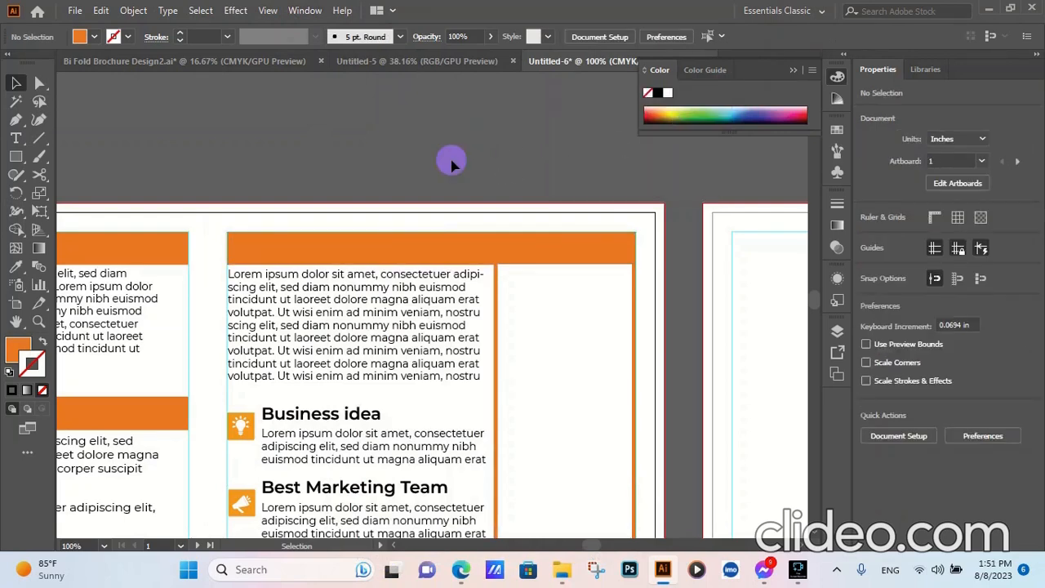
click(794, 69)
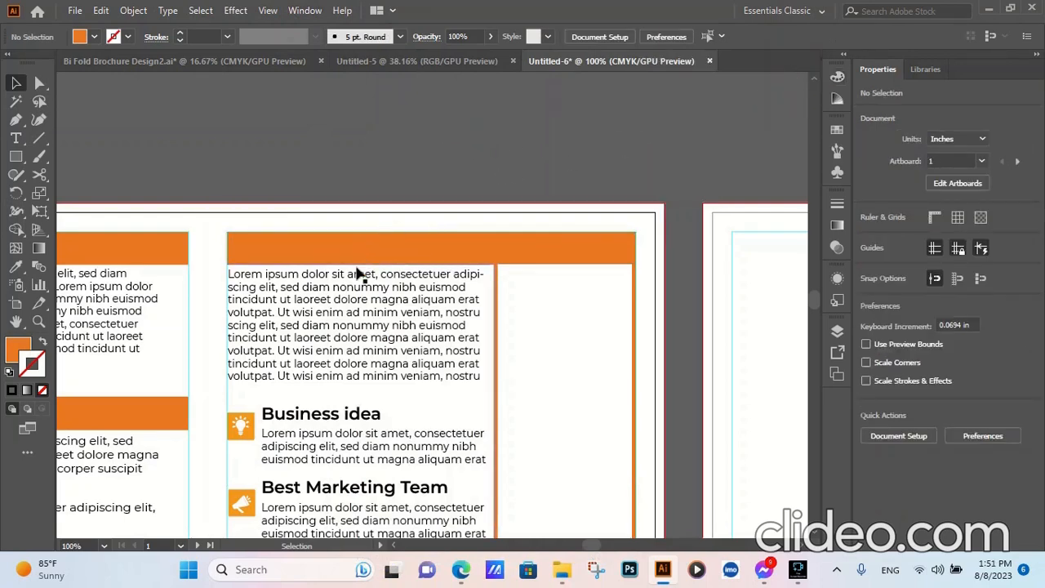
- Bring the "Our Best Service" heading and paragraph group to the front and deselect it
click(357, 275)
right_click(356, 275)
mouse_move(514, 198)
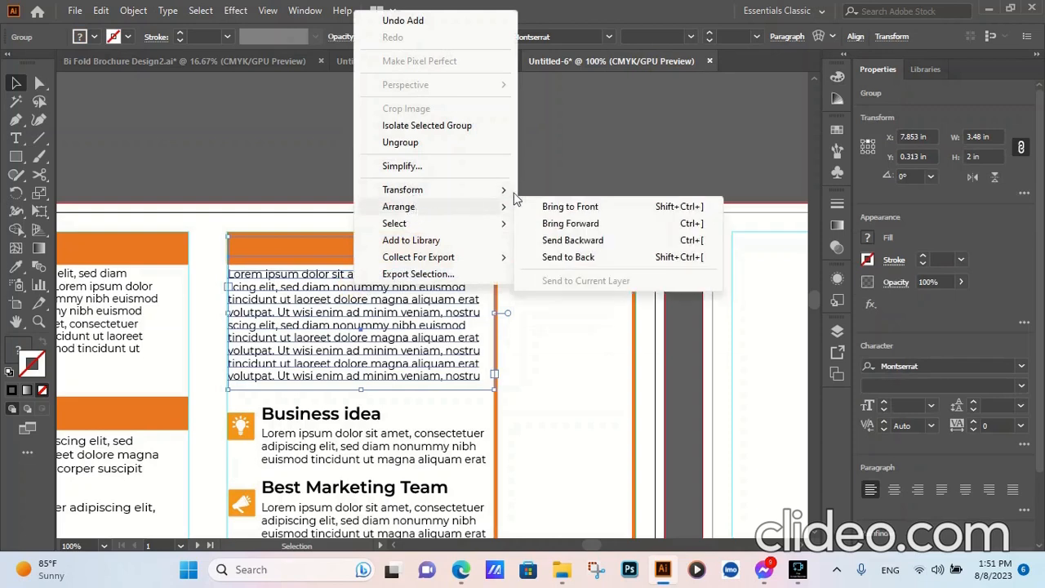
click(555, 207)
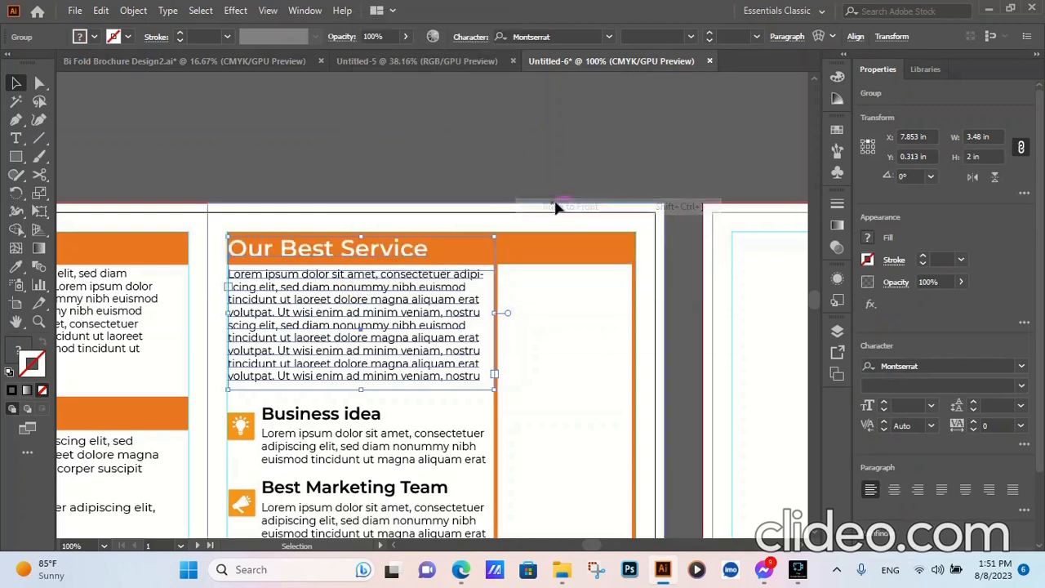
click(528, 141)
- Place the brunette business woman photo from the Brochure folder into the document
scroll(527, 141, down, 4)
scroll(534, 329, up, 1)
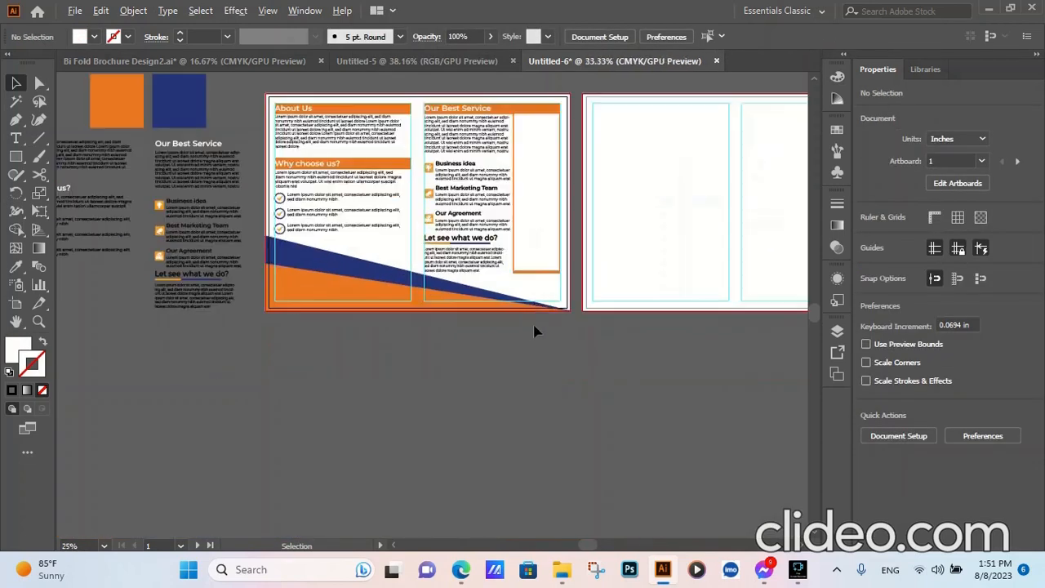
click(526, 210)
click(75, 10)
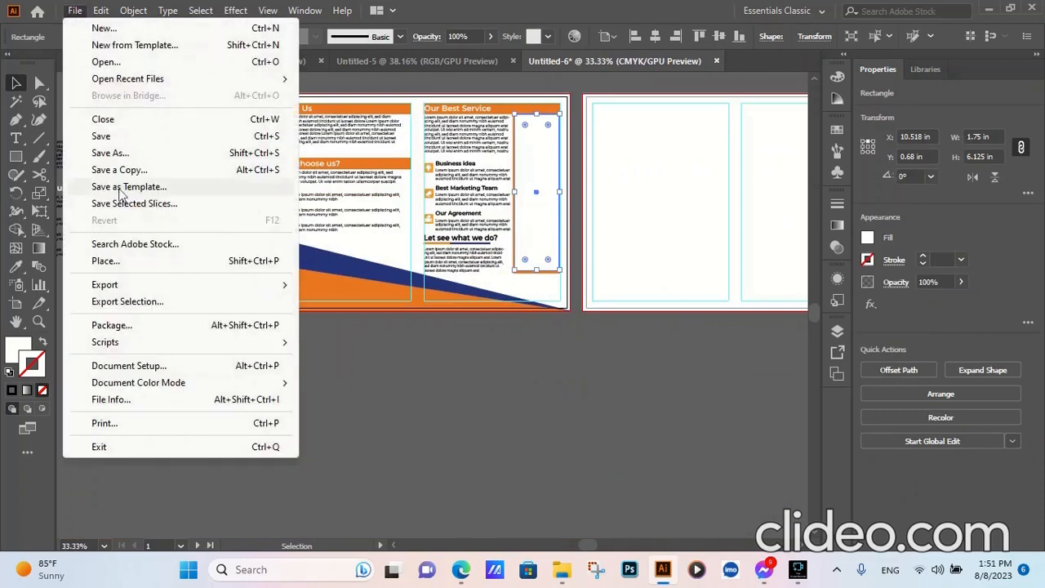
click(122, 256)
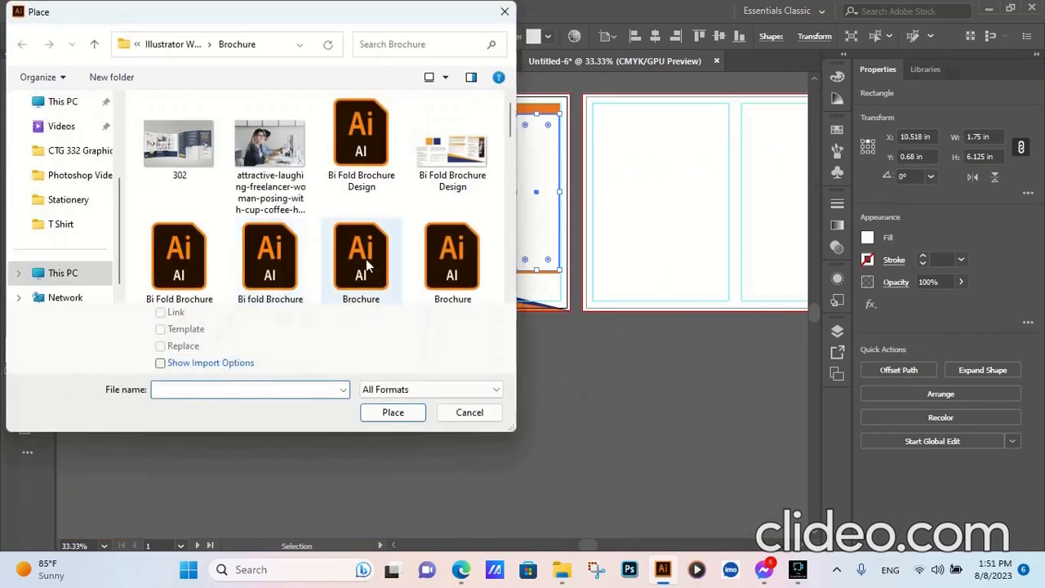
scroll(364, 270, down, 2)
scroll(424, 261, down, 5)
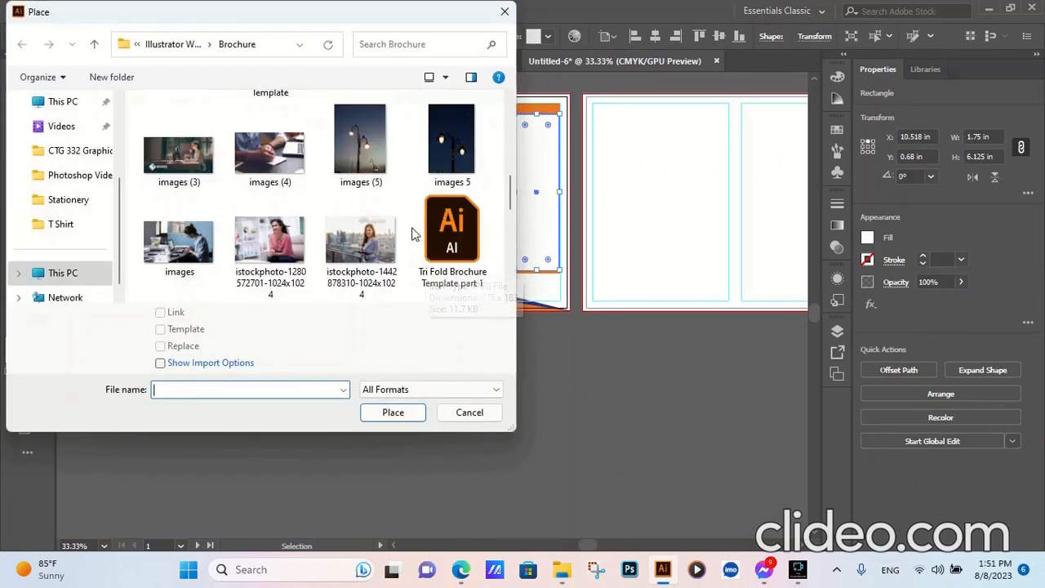
scroll(412, 250, down, 2)
scroll(412, 250, down, 5)
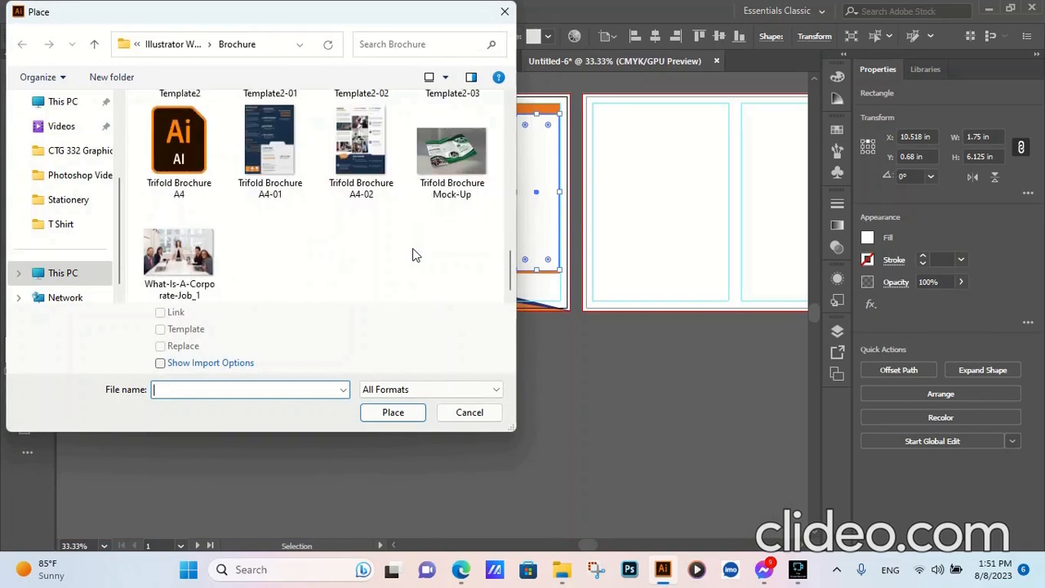
scroll(380, 271, up, 10)
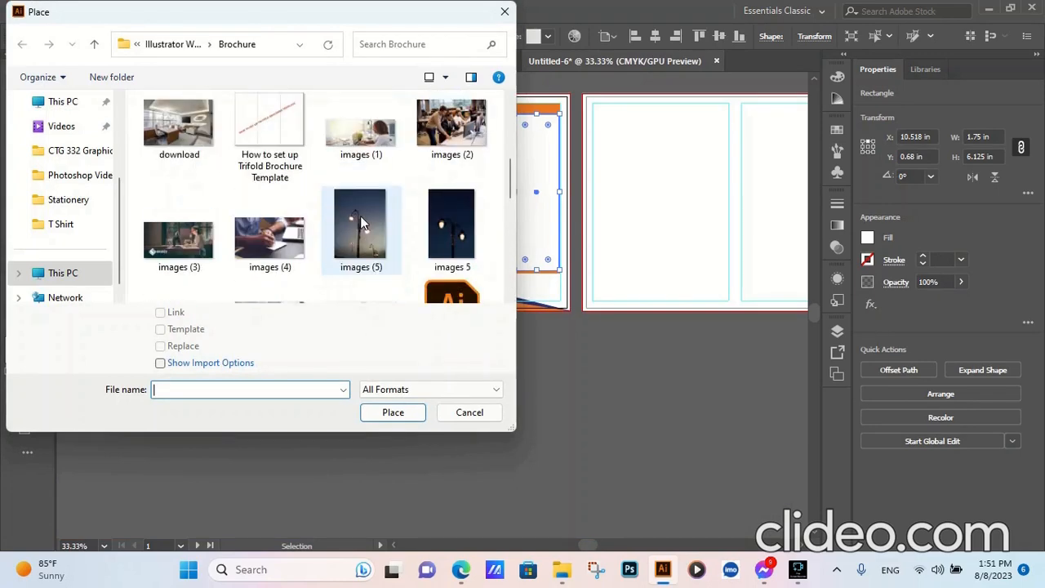
scroll(362, 222, up, 2)
click(184, 155)
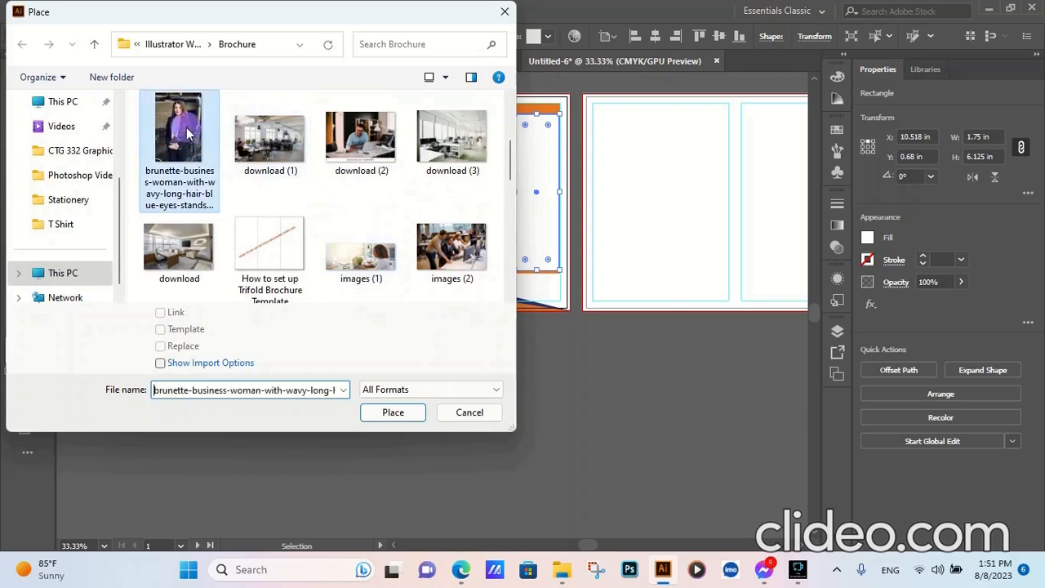
click(391, 414)
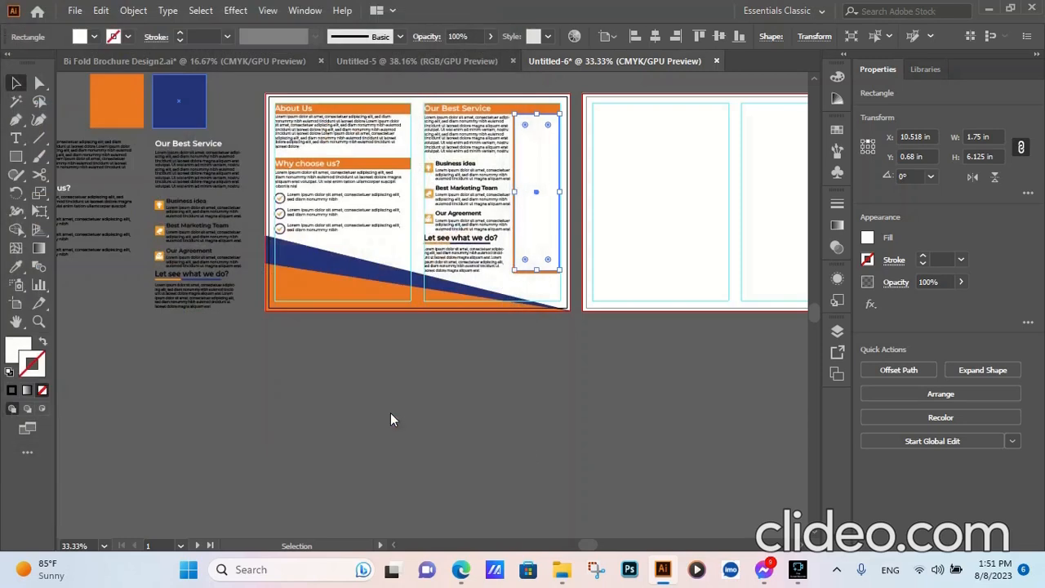
click(448, 171)
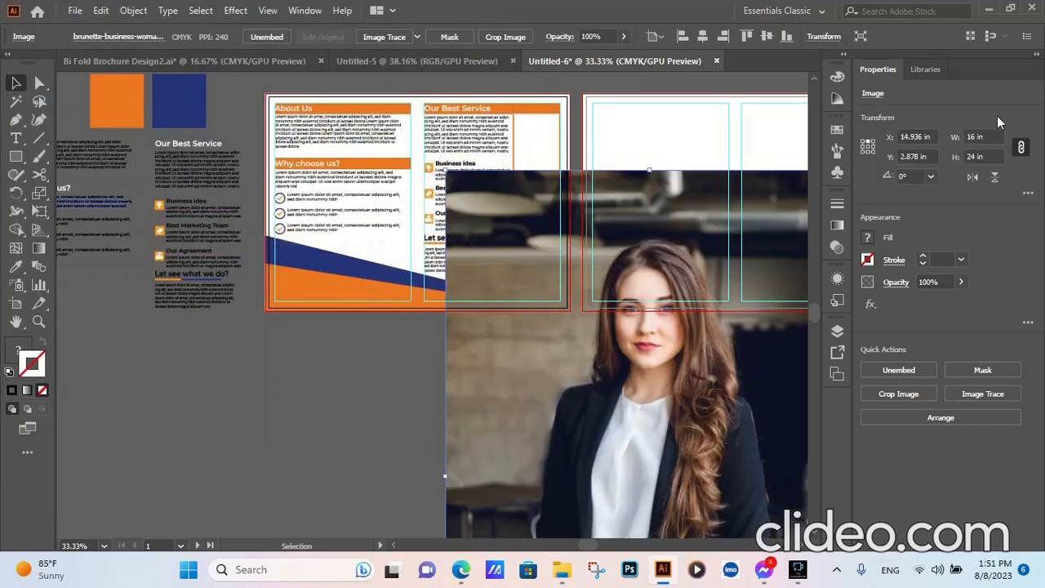
- Set the photo's width to 5 in with proportions kept and move it over the "Our Best Service" column
scroll(979, 138, down, 7)
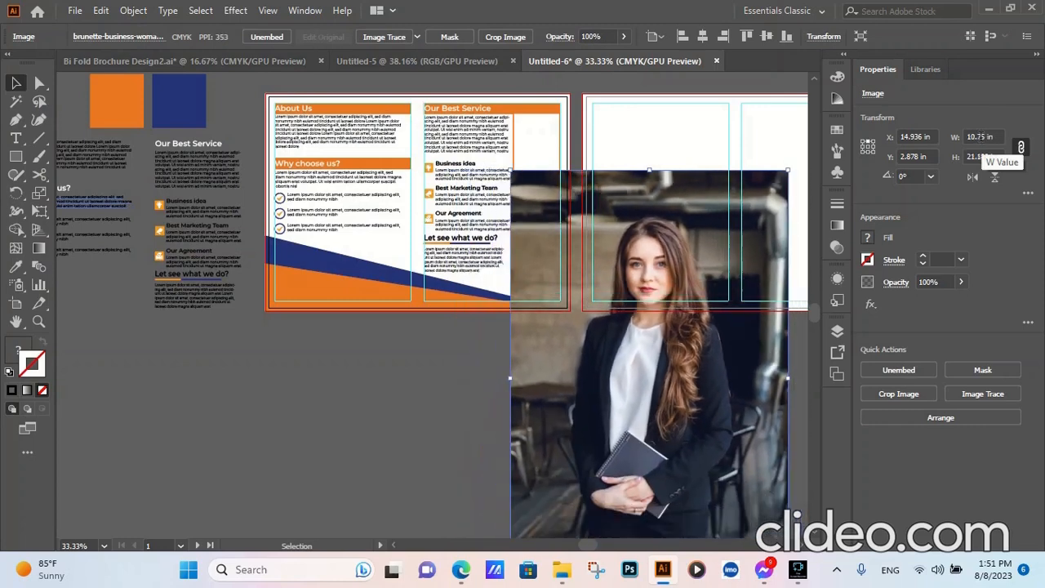
scroll(980, 137, down, 3)
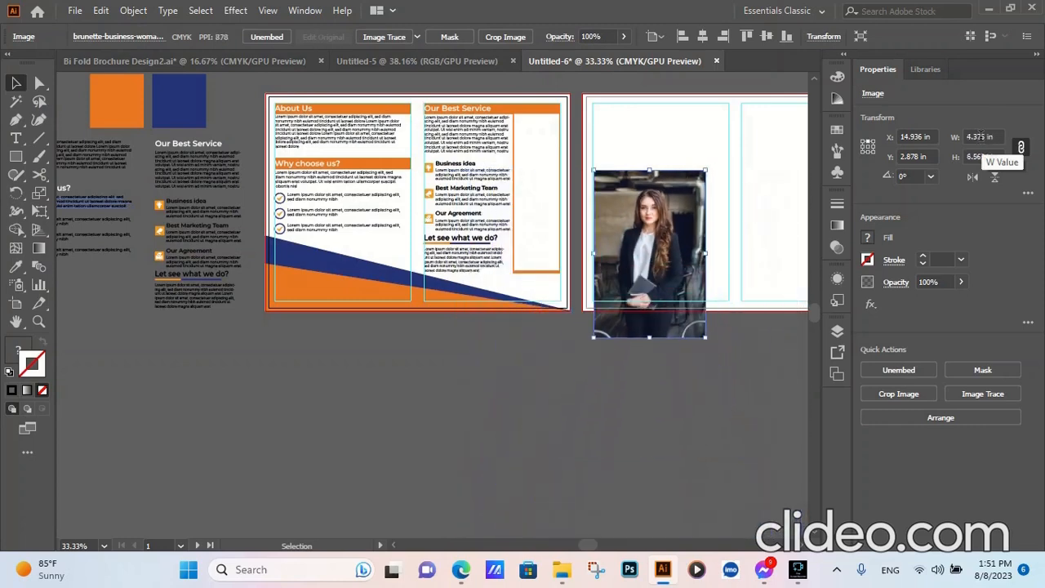
text(5)
key(Return)
drag(681, 245, 513, 188)
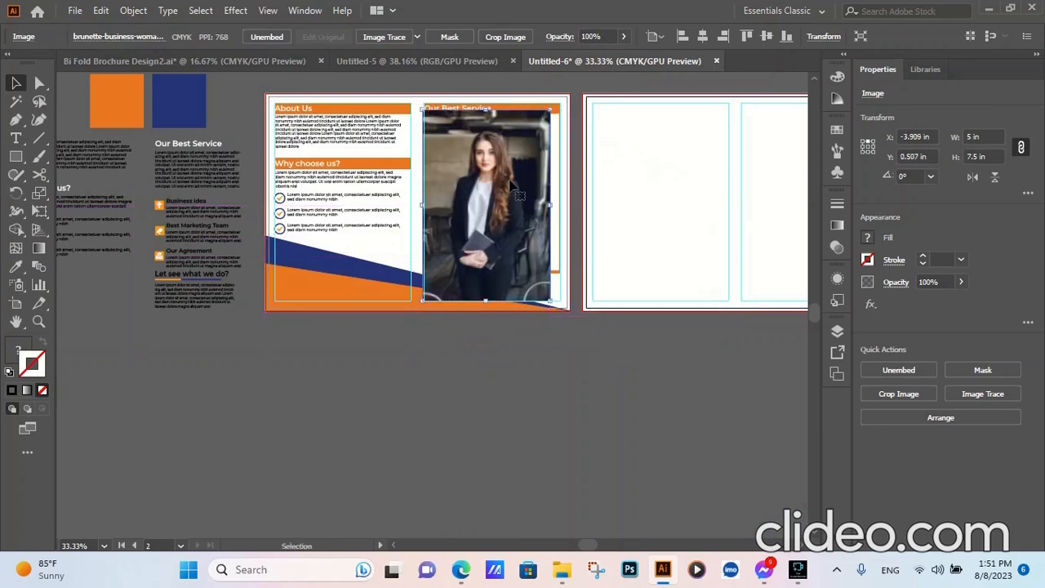
- Bring the white frame rectangle to the front of the photo and deselect it
click(554, 219)
right_click(555, 214)
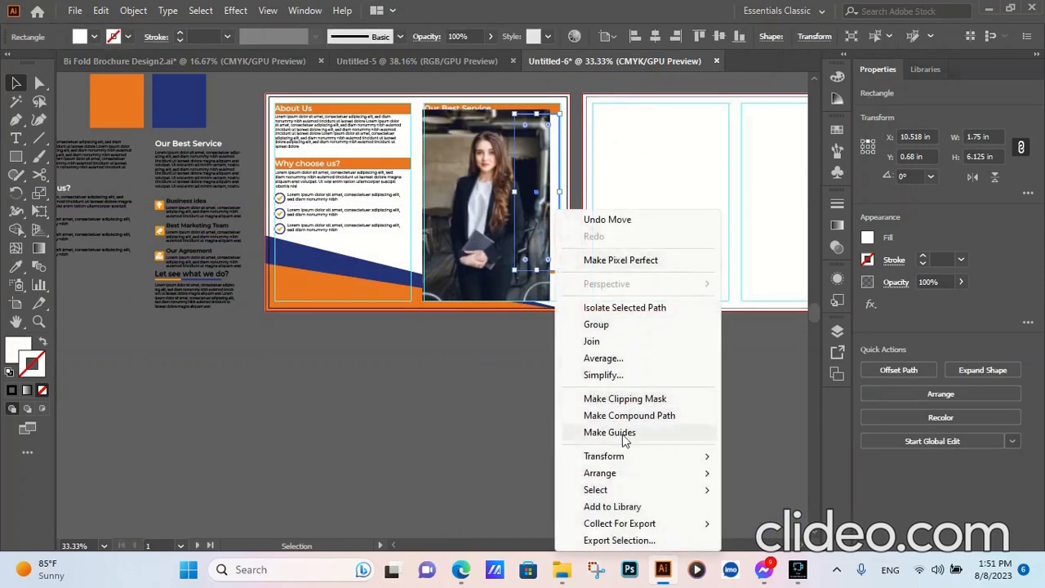
mouse_move(604, 473)
click(759, 474)
click(526, 429)
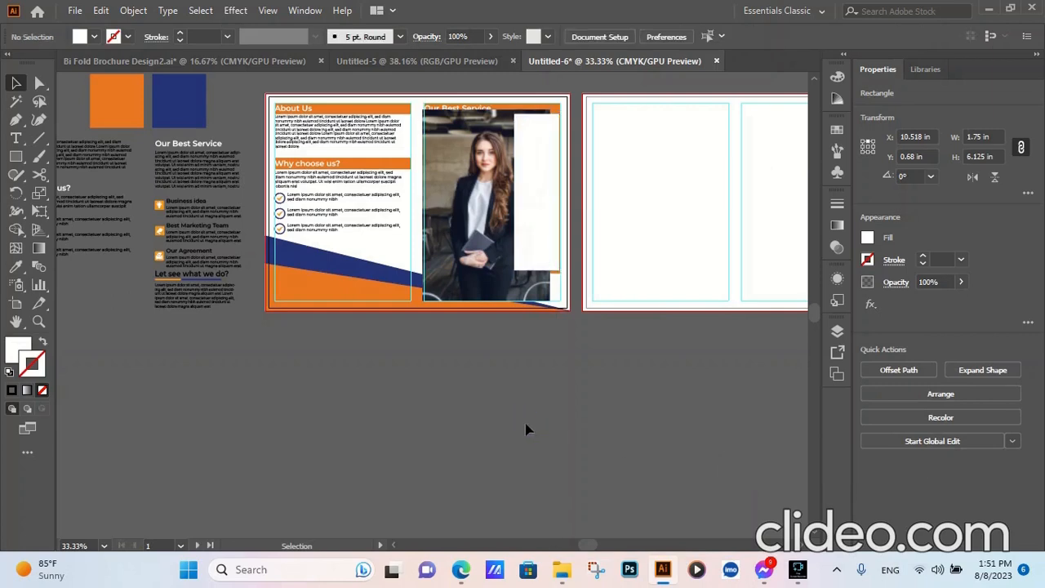
- Clip the woman's photo to the white rectangle with a clipping mask and deselect it
click(546, 223)
shift+click(481, 236)
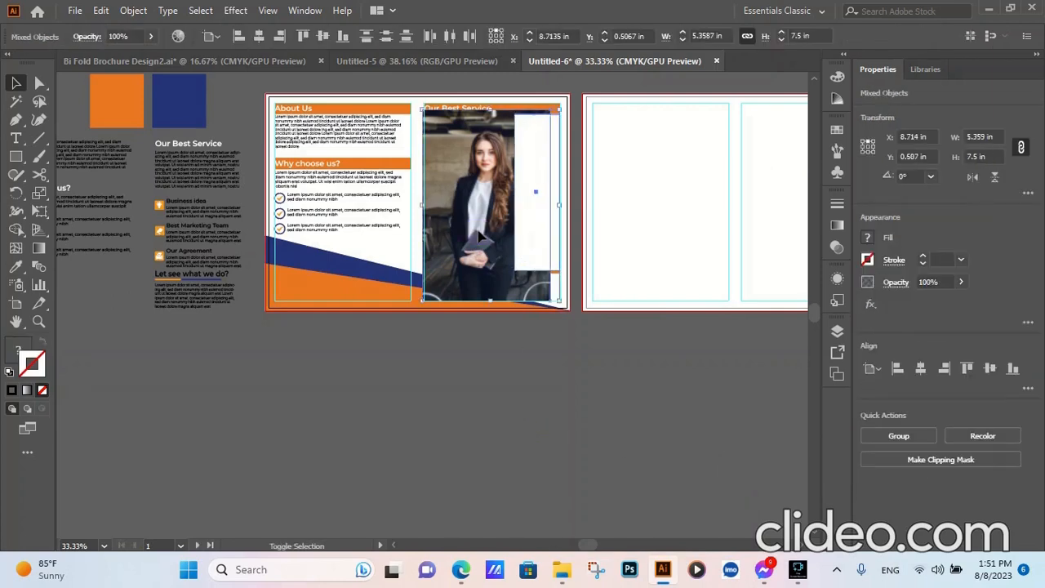
right_click(526, 206)
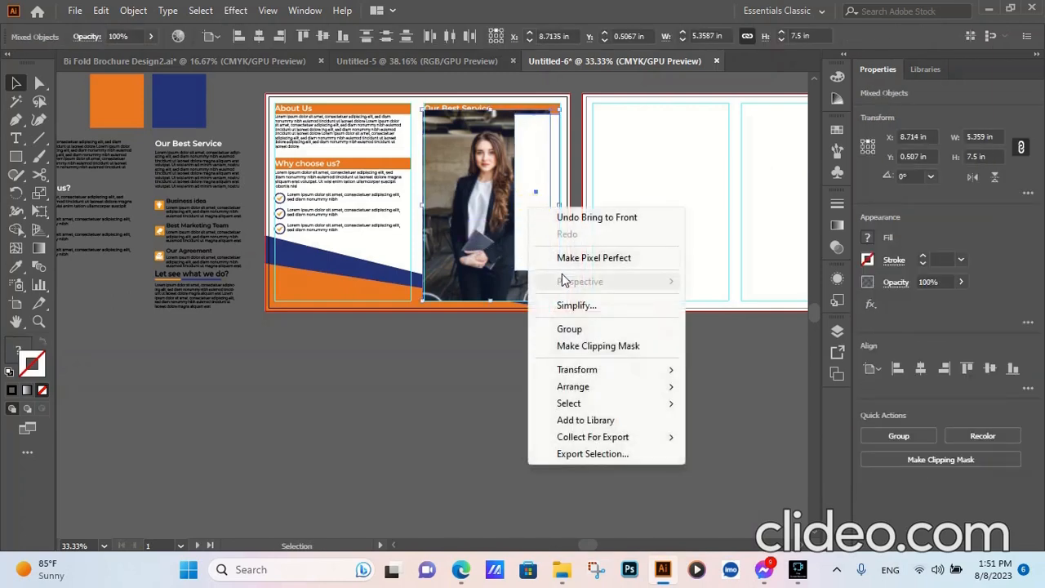
click(586, 347)
click(498, 375)
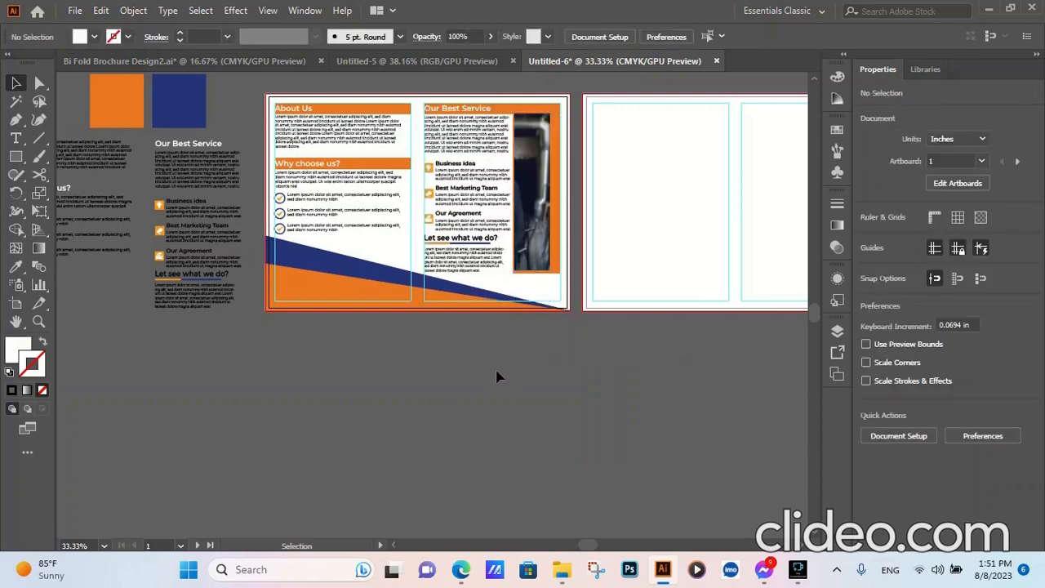
- Isolate the clipped photo, shift it so the woman shows inside the frame, and reduce its width to 3.875 in proportionally
scroll(555, 164, up, 2)
click(504, 234)
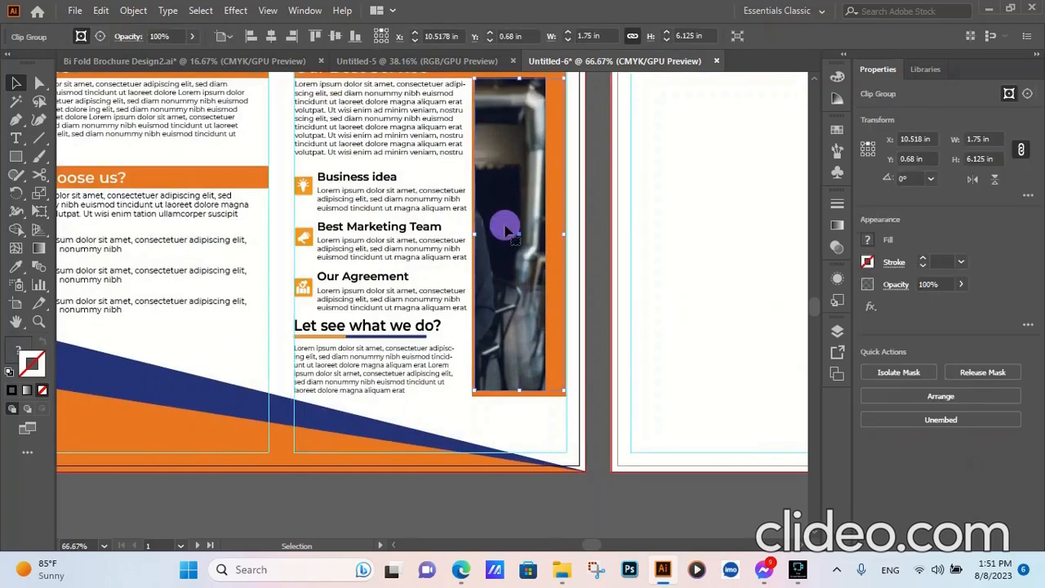
double_click(506, 234)
mouse_move(504, 234)
mouse_down()
mouse_move(549, 233)
mouse_move(522, 234)
mouse_up()
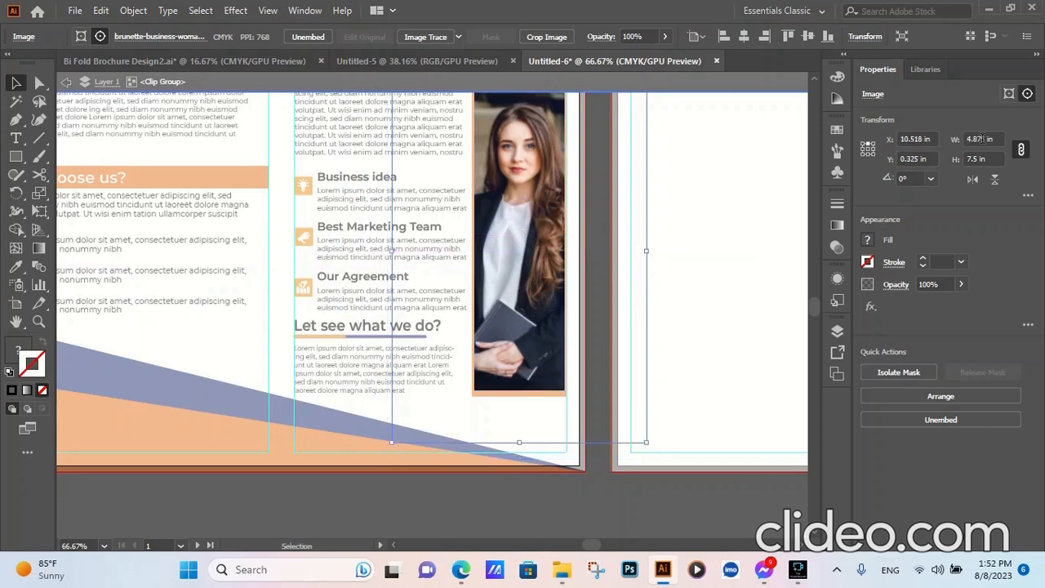
scroll(985, 139, down, 1)
scroll(699, 221, up, 1)
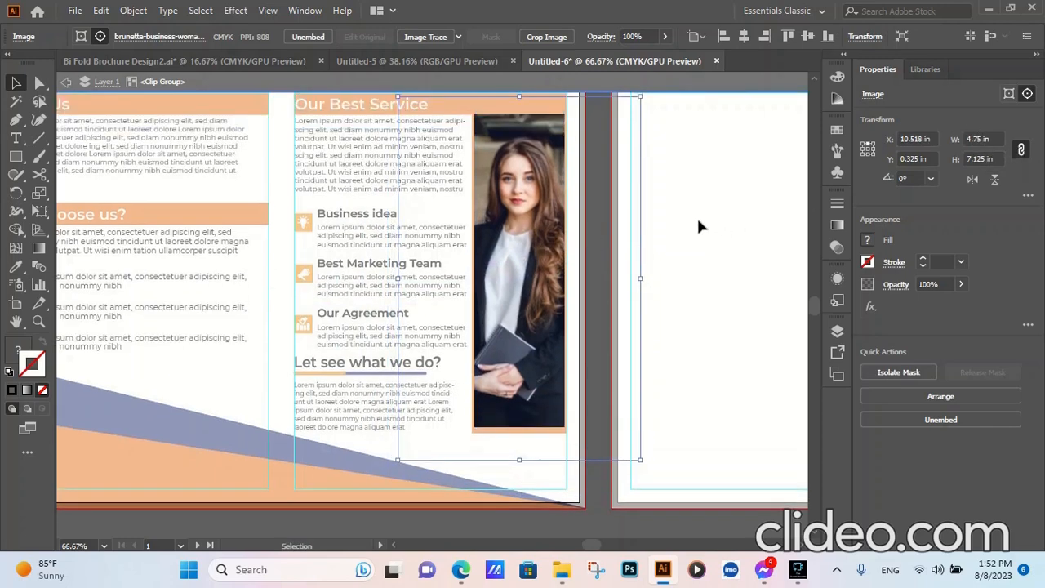
scroll(985, 138, down, 1)
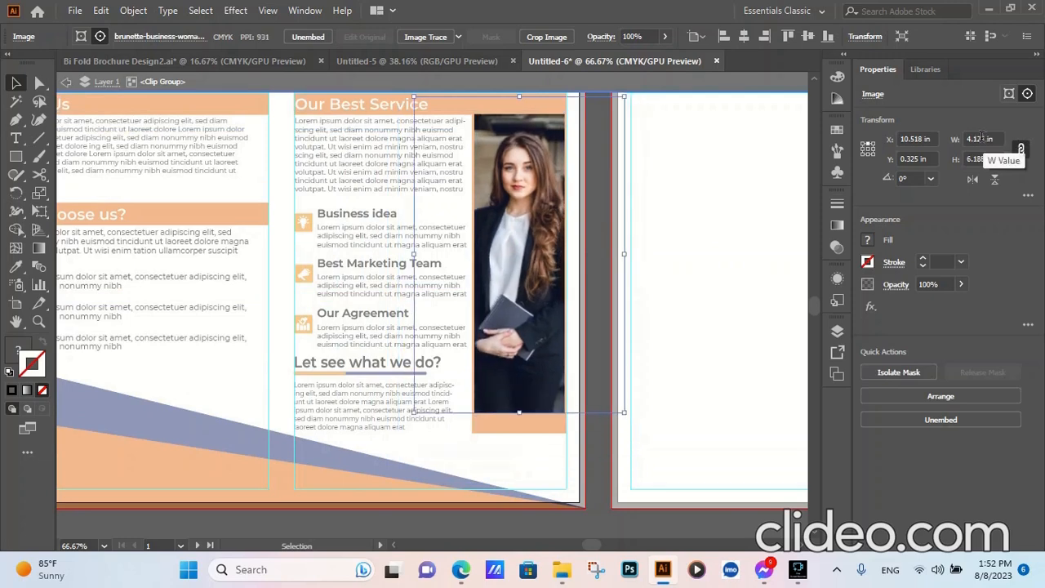
scroll(984, 138, down, 2)
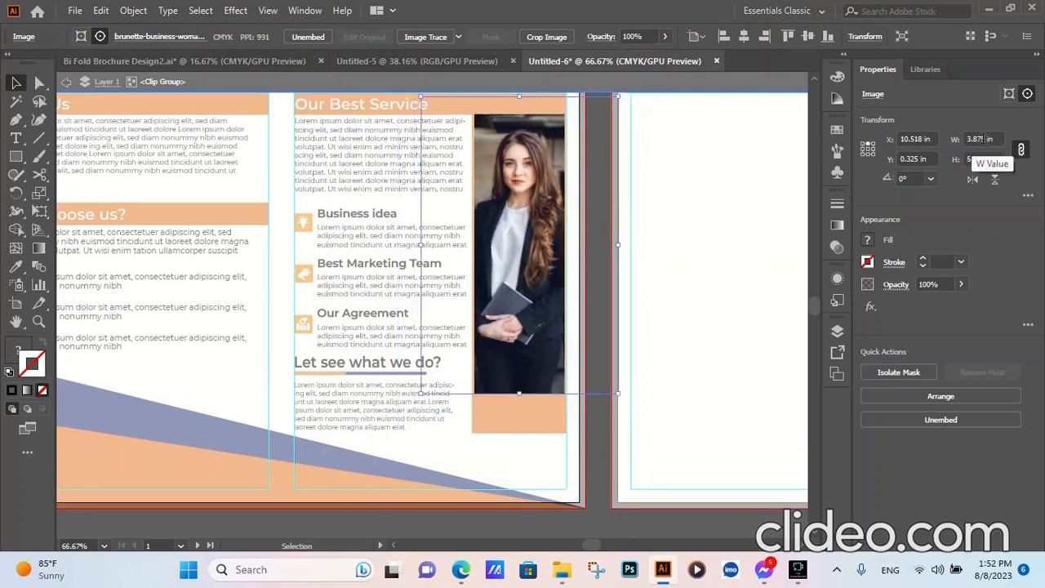
- Shift the photo within its mask and set its width to 4.125 in with proportions kept
drag(548, 252, 538, 260)
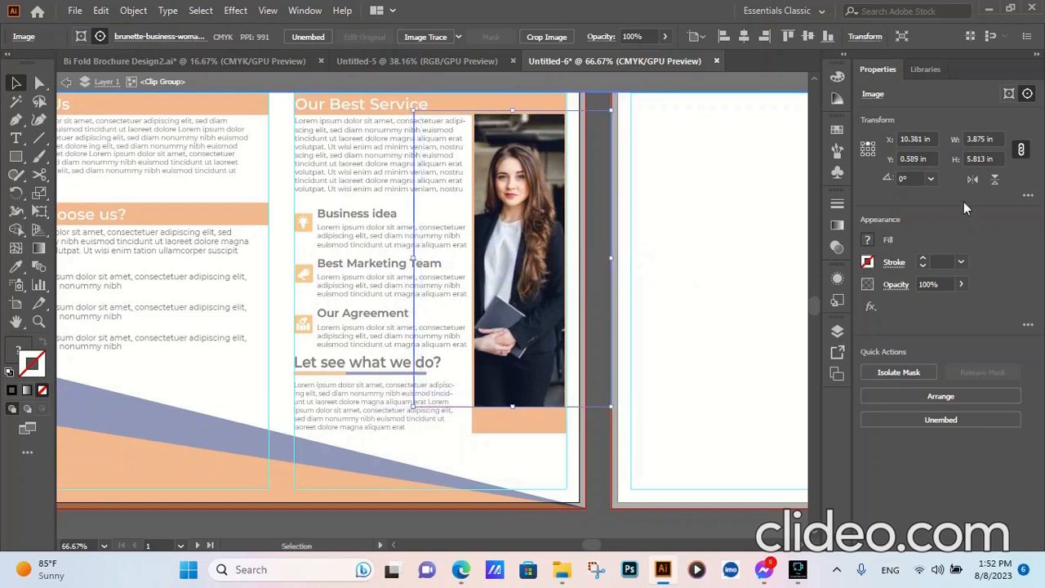
key(Return)
scroll(979, 142, up, 1)
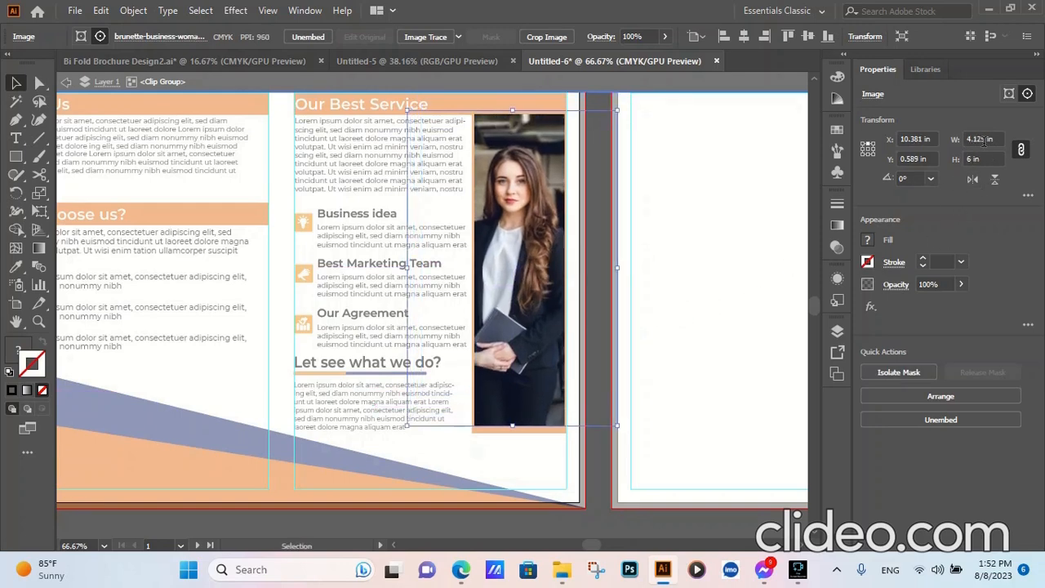
scroll(980, 142, up, 1)
scroll(718, 256, down, 1)
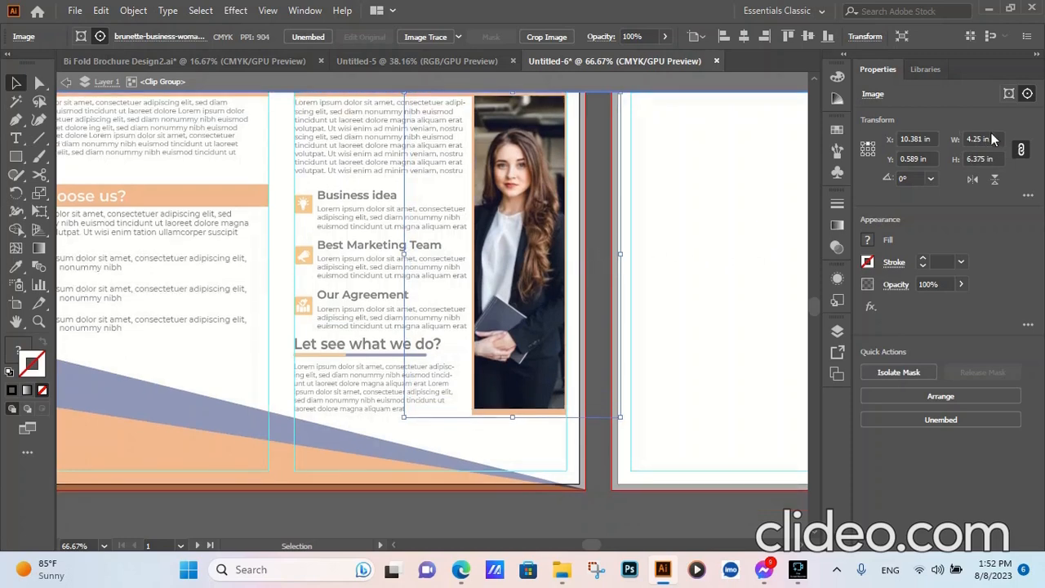
scroll(992, 139, down, 1)
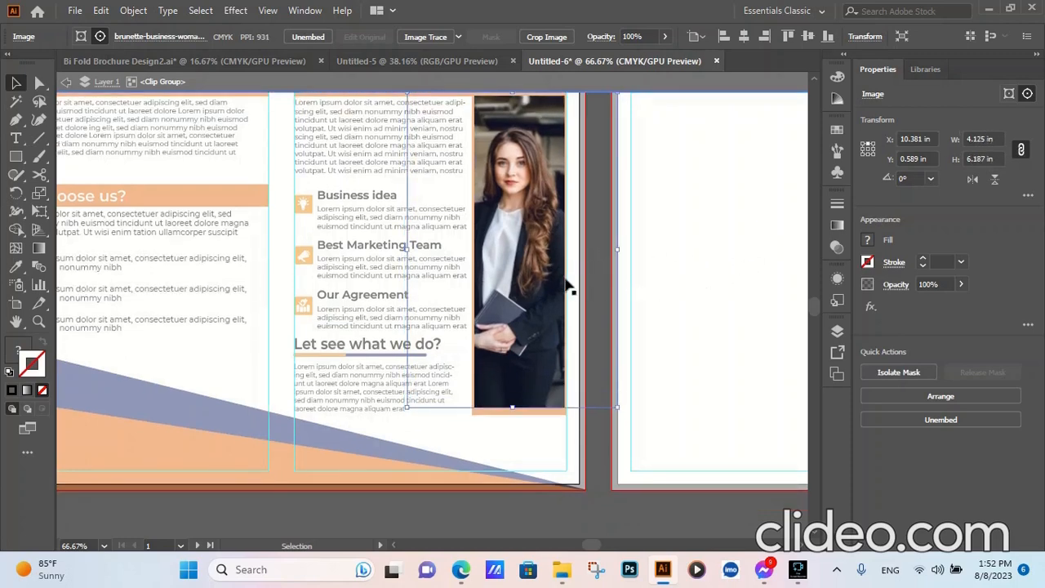
- Move the photo inside its mask so it fills the frame with the woman centred, and leave isolation mode
drag(541, 249, 539, 269)
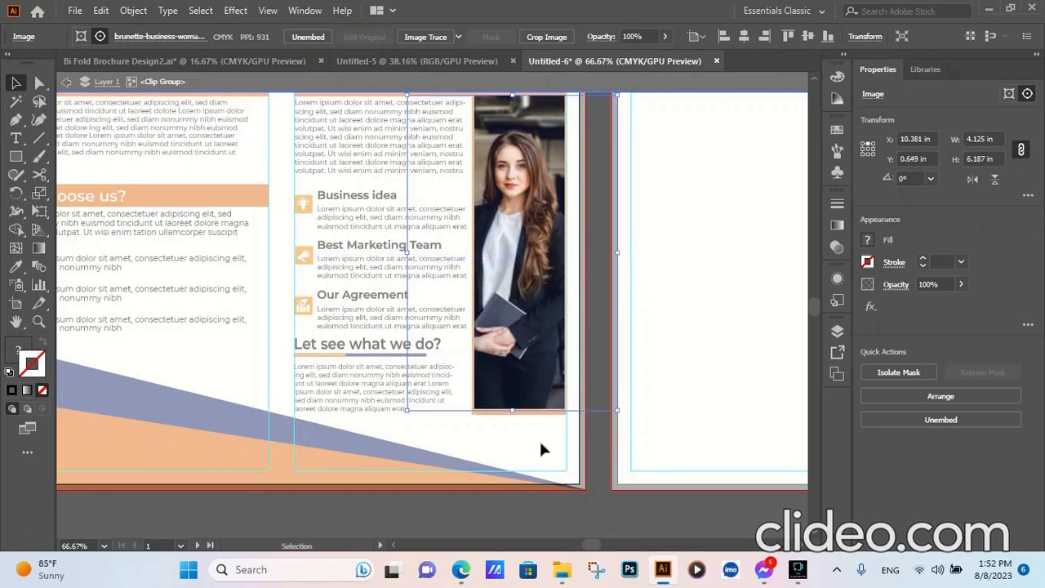
click(597, 506)
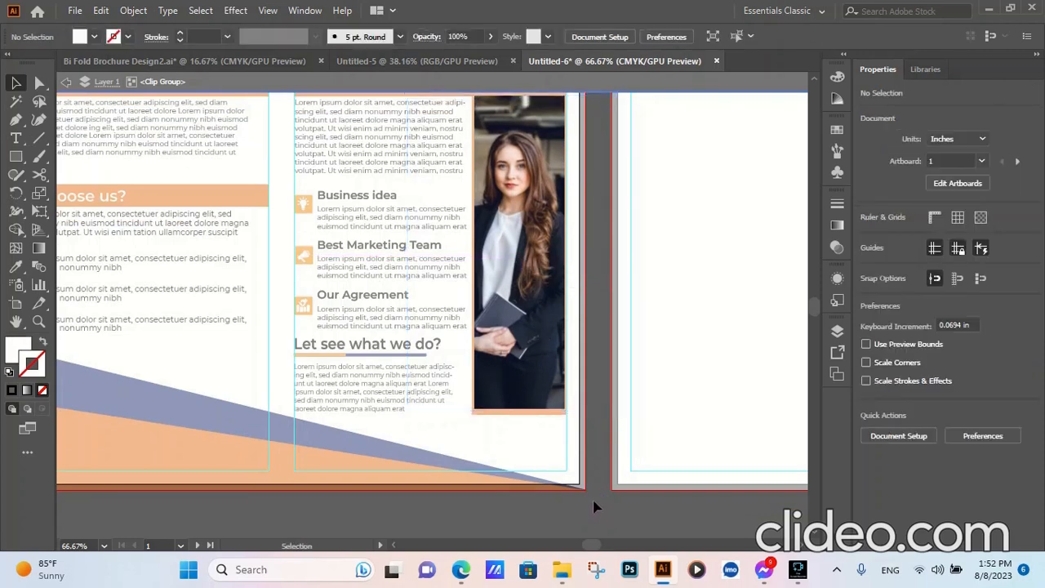
drag(526, 322, 534, 315)
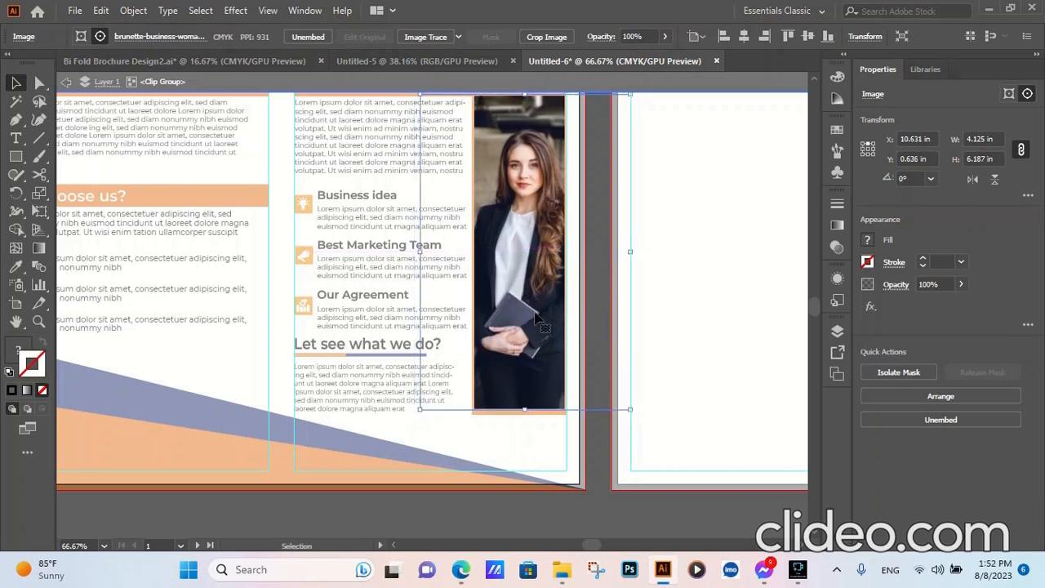
click(590, 512)
double_click(595, 510)
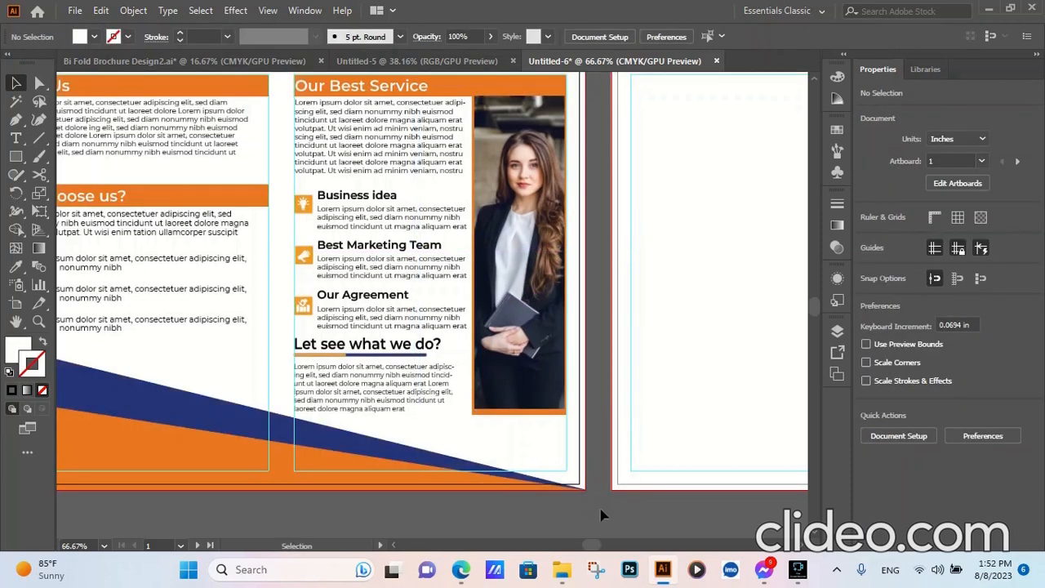
- Draw a tall white rectangle across the middle of the second artboard and scale it proportionally to 4.5 in by 17.5 in
scroll(552, 375, down, 3)
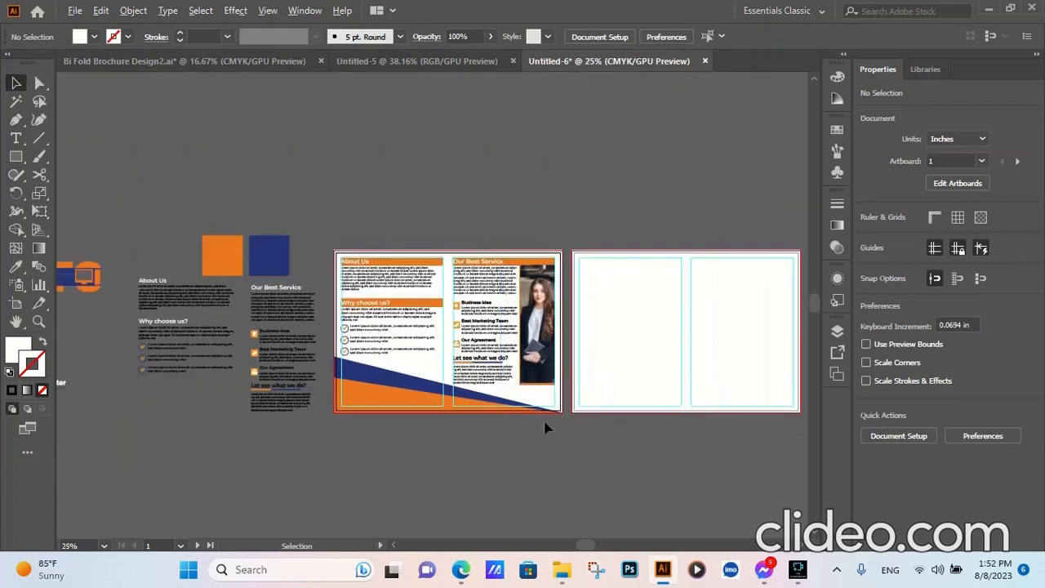
scroll(636, 339, up, 2)
scroll(663, 351, down, 1)
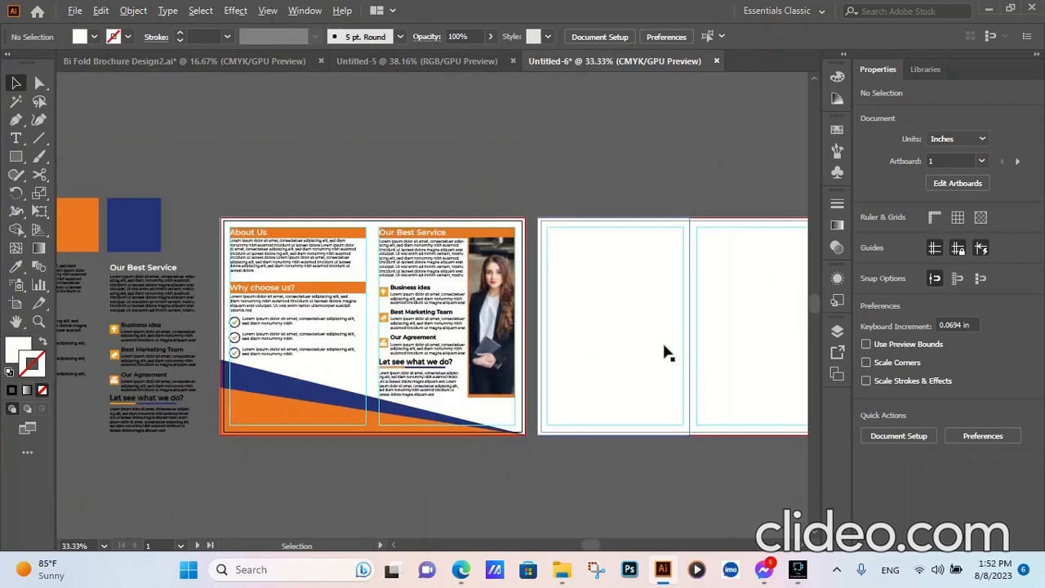
scroll(667, 392, down, 1)
scroll(657, 384, up, 1)
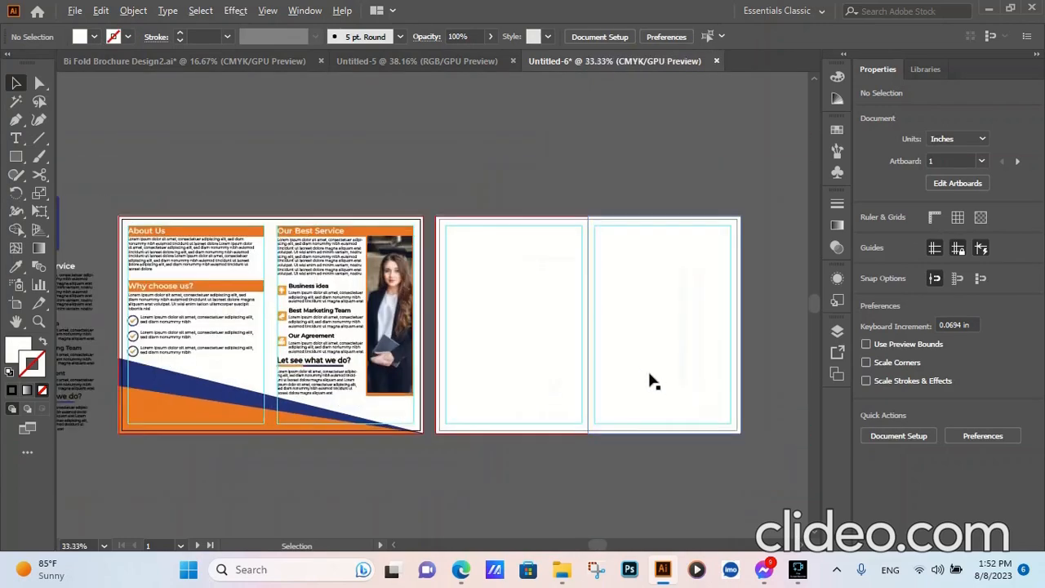
click(15, 156)
drag(533, 161, 629, 461)
scroll(612, 465, down, 1)
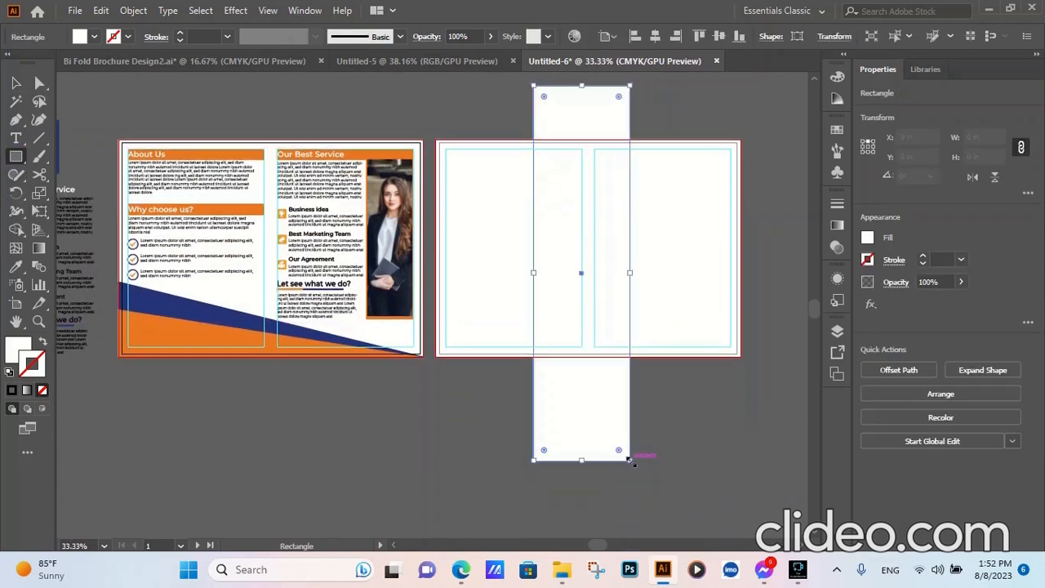
scroll(984, 134, up, 6)
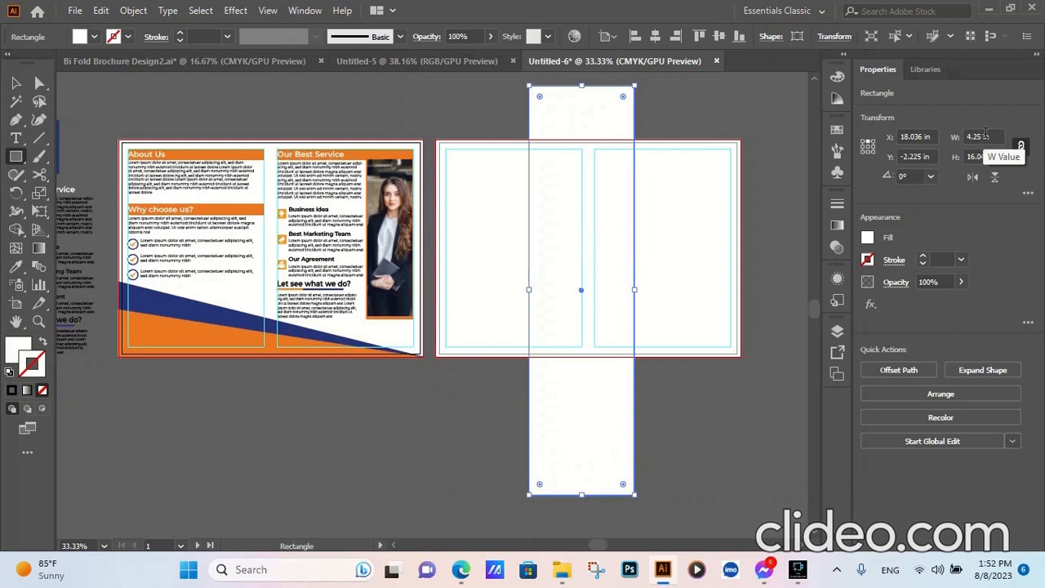
scroll(986, 133, up, 1)
scroll(988, 133, up, 1)
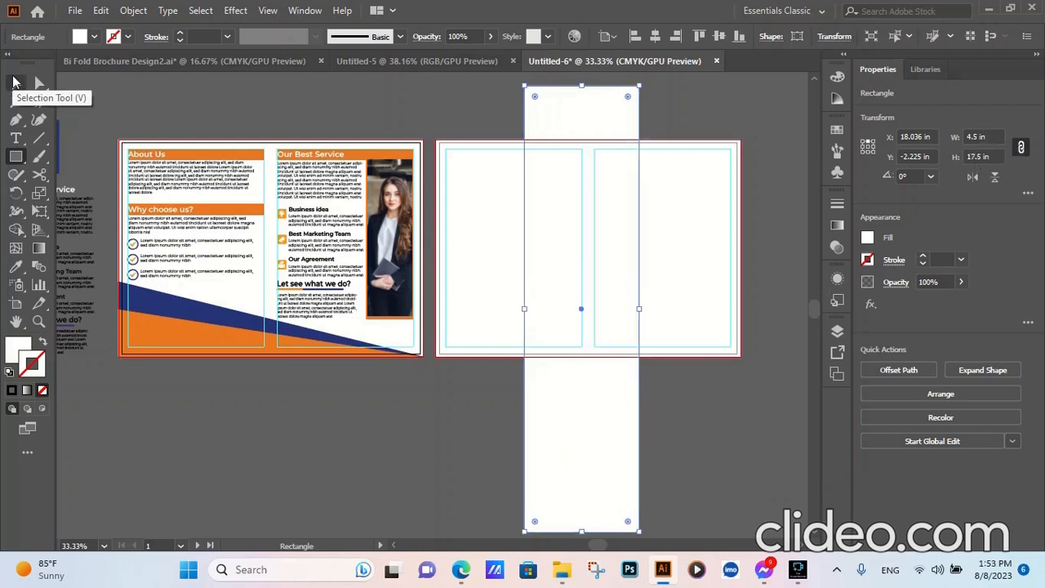
- Move the tall rectangle up over the second artboard's fold, fill it with orange sampled from the first artboard's bottom shape, and deselect it
click(16, 82)
drag(600, 449, 569, 402)
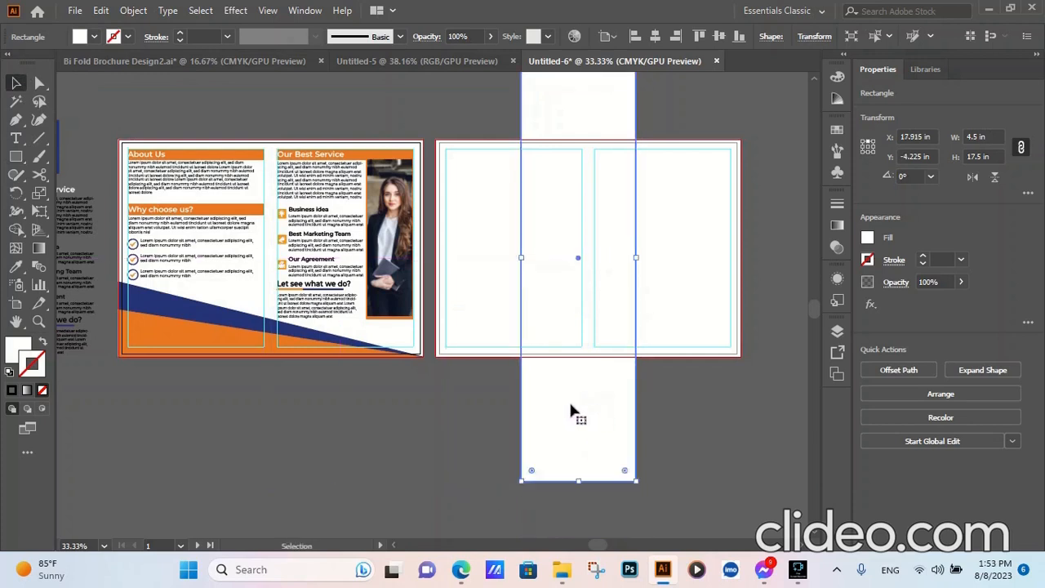
scroll(384, 427, down, 1)
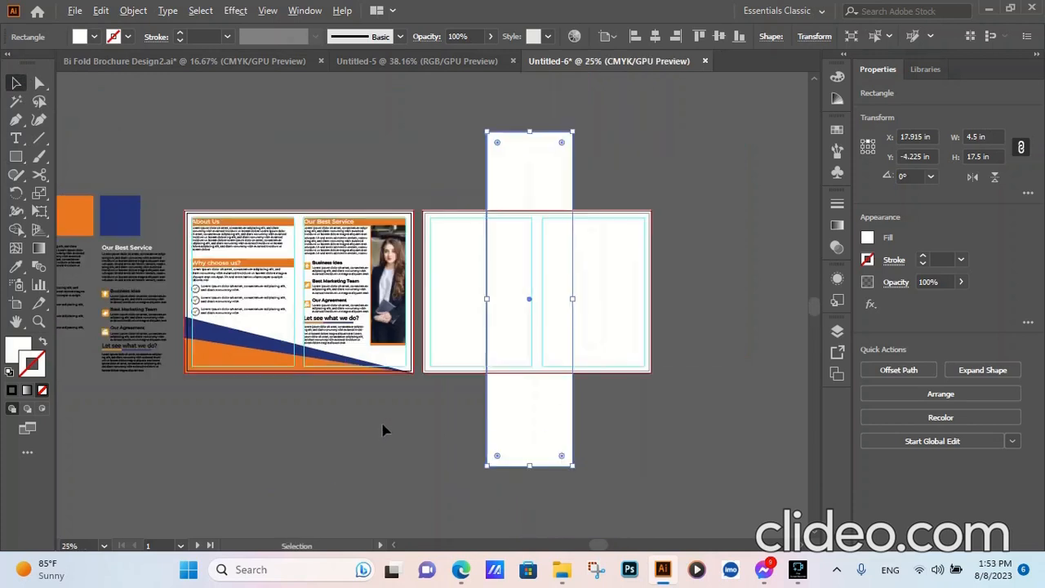
click(15, 266)
click(242, 355)
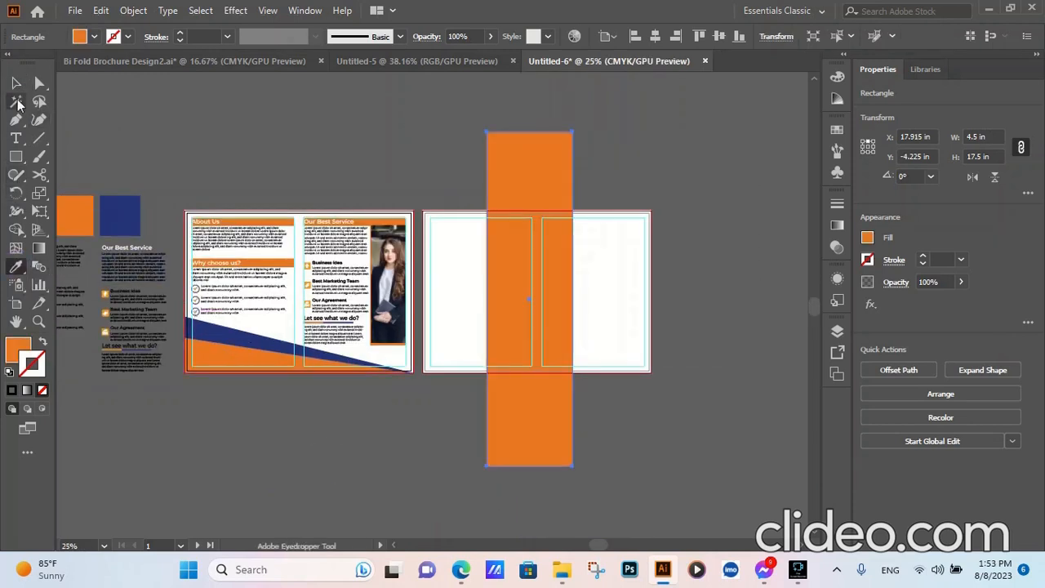
key(v)
click(258, 153)
- Try to rotate the tall orange rectangle by 30°, and undo the rotation
click(529, 172)
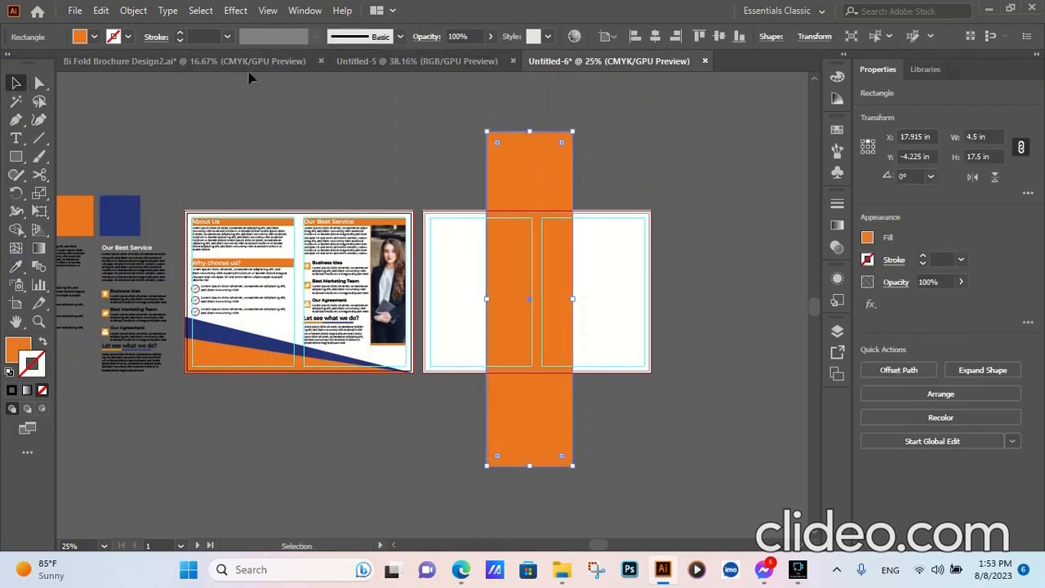
click(137, 12)
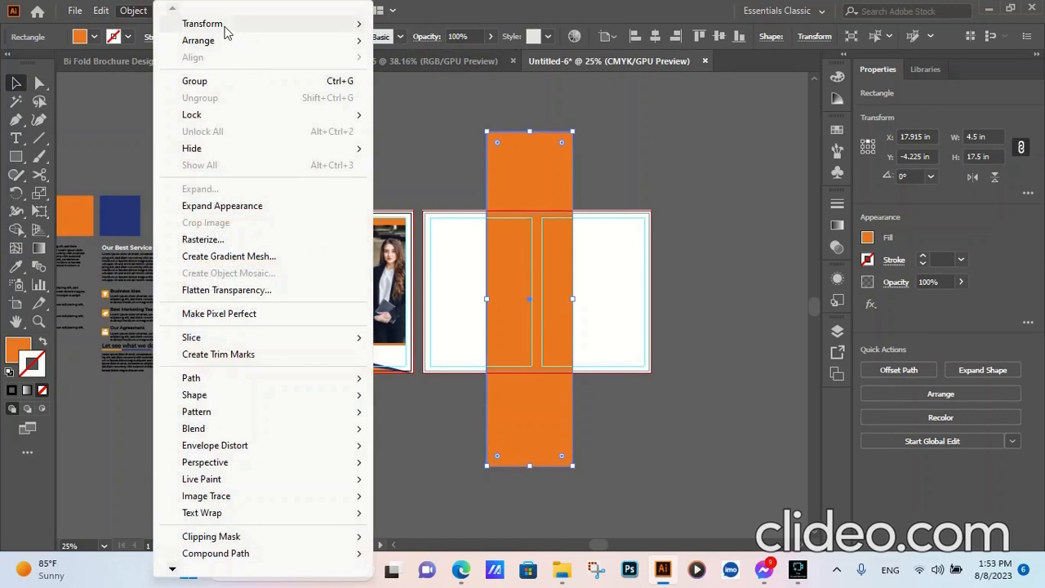
mouse_move(228, 23)
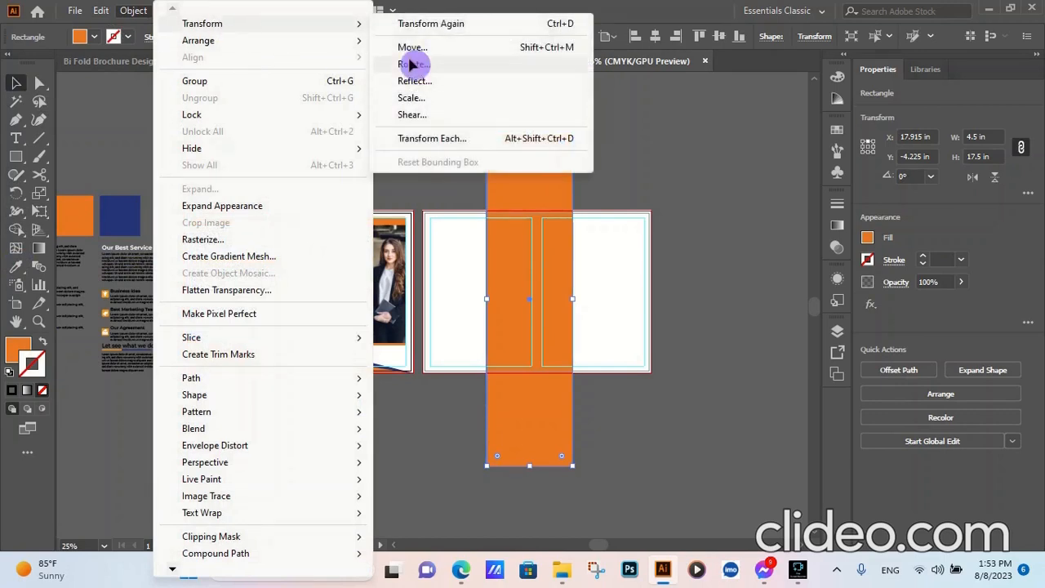
click(410, 63)
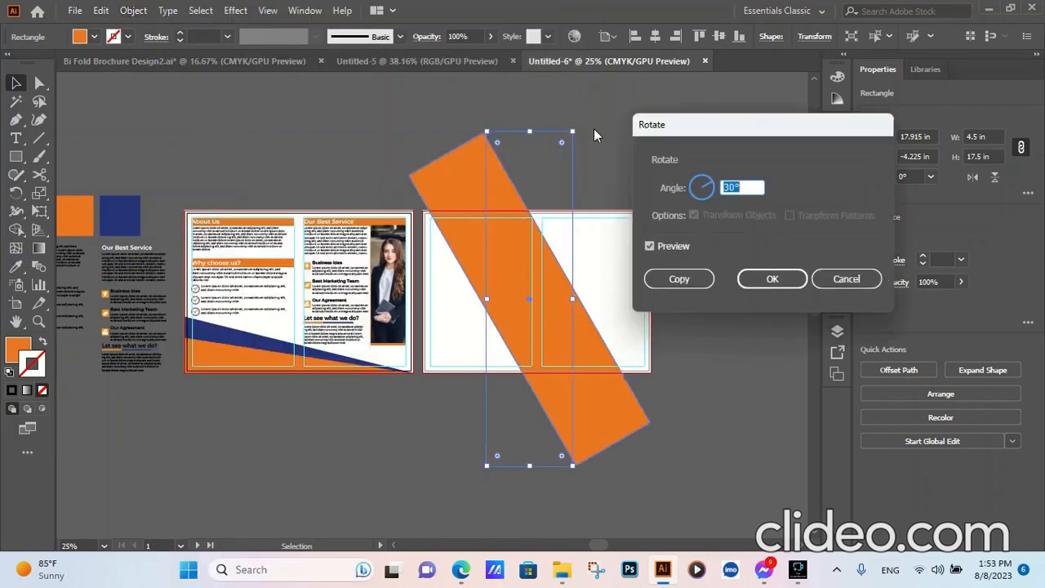
click(773, 280)
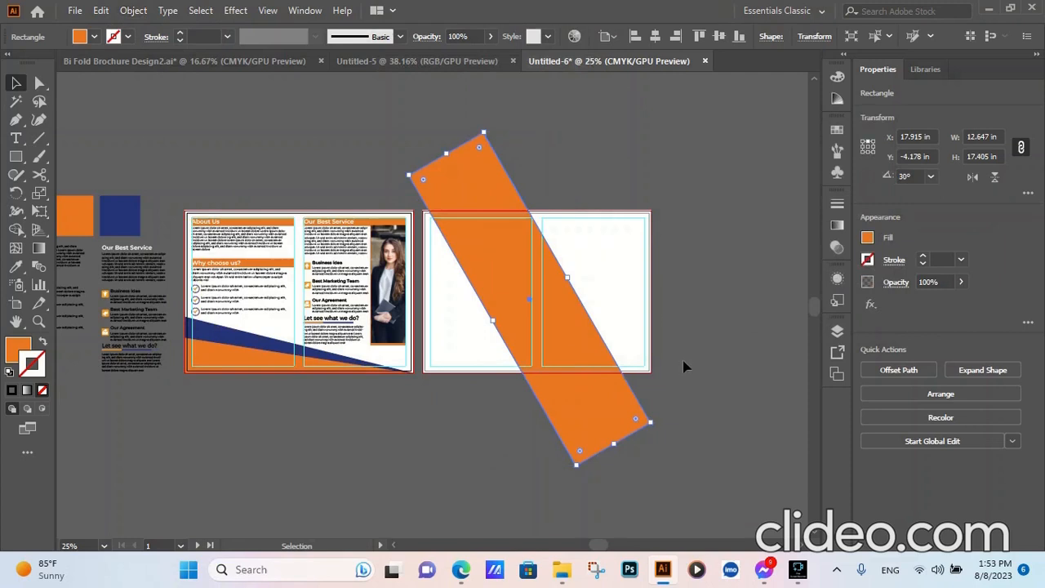
key(ctrl+z)
click(739, 346)
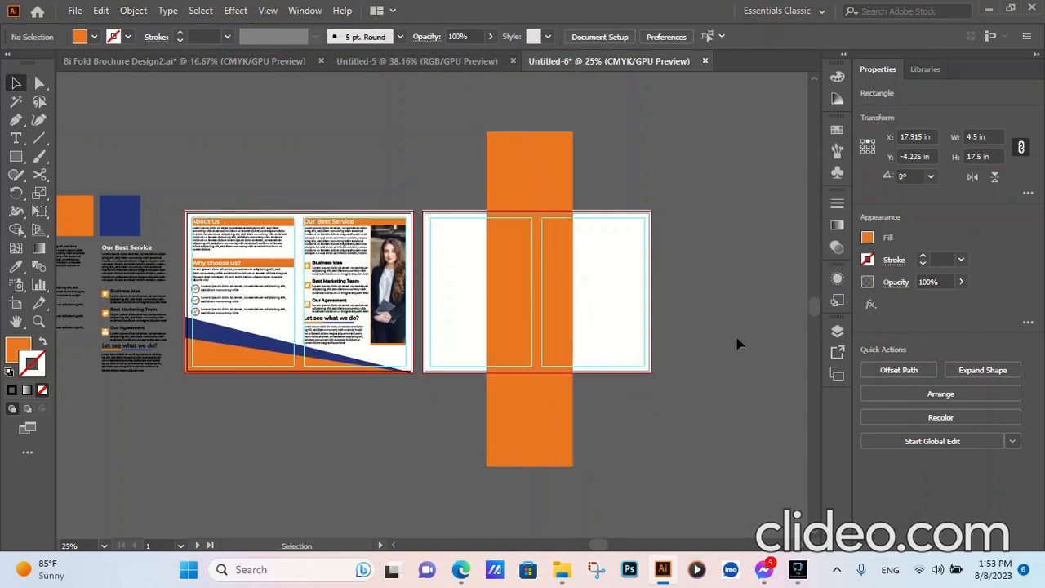
- Try to centre the orange rectangle horizontally on the active artboard, and undo the alignment
click(550, 163)
click(657, 37)
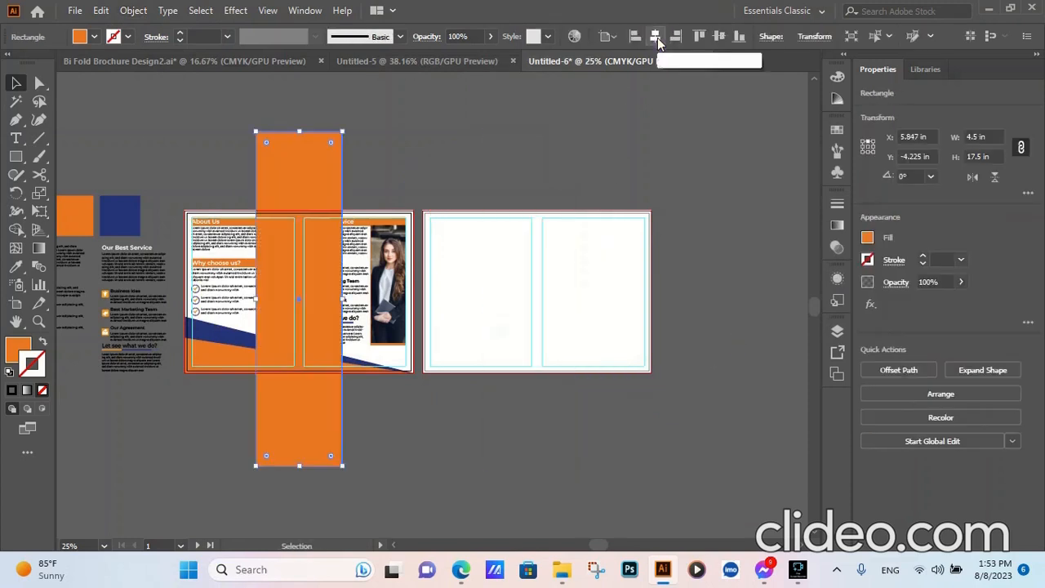
key(ctrl+z)
- Make the second artboard active and centre the orange rectangle on it horizontally and vertically
click(606, 256)
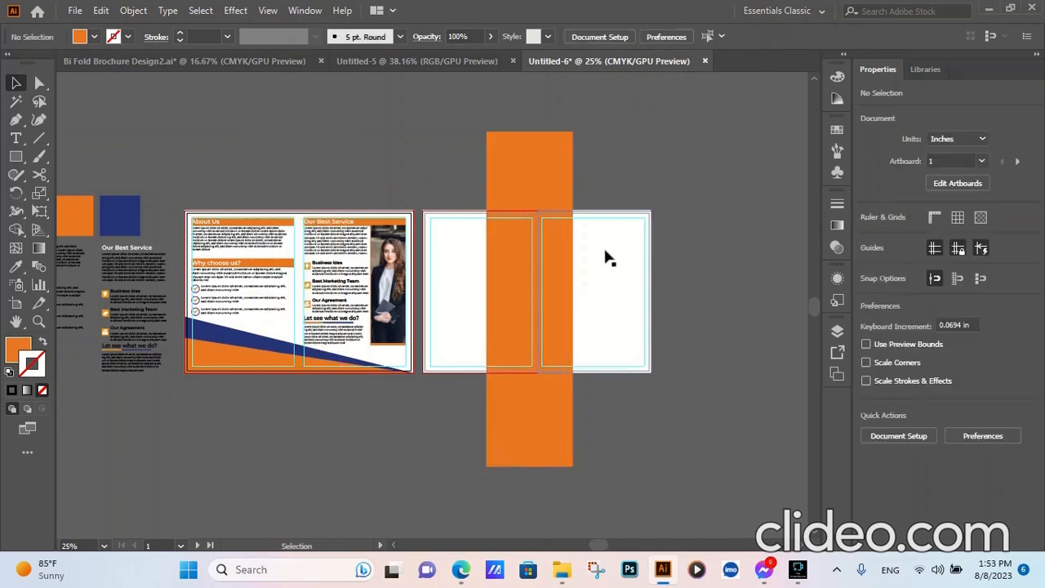
click(569, 217)
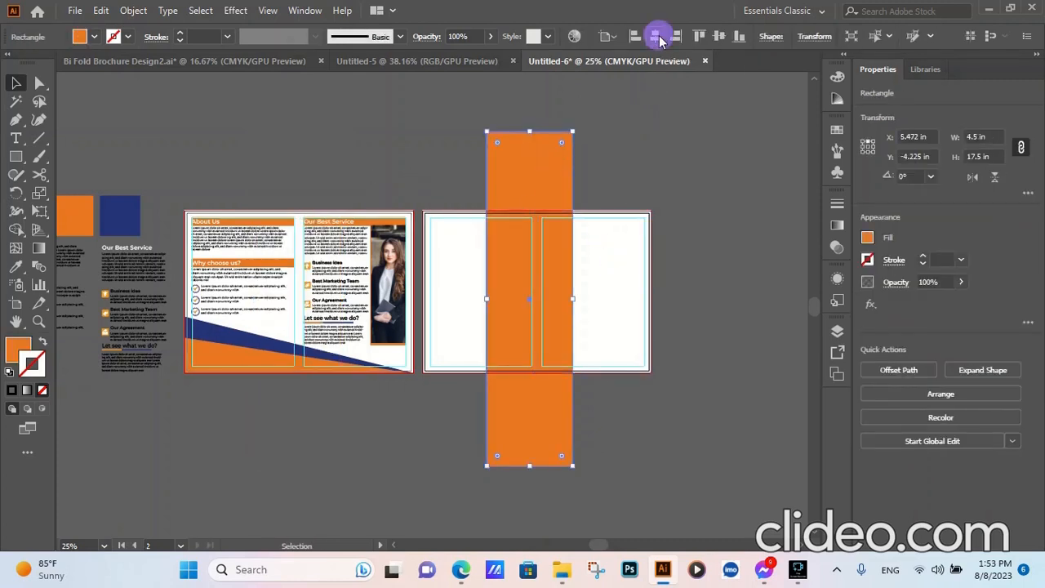
click(657, 38)
click(721, 38)
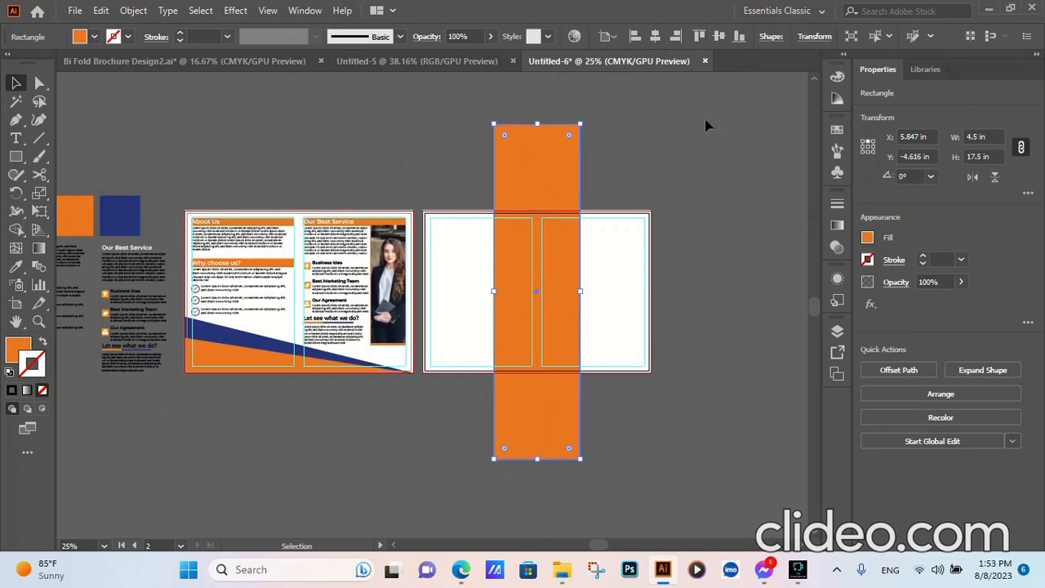
- Rotate the tall orange rectangle on the second artboard by 30°
click(692, 212)
click(536, 185)
click(133, 11)
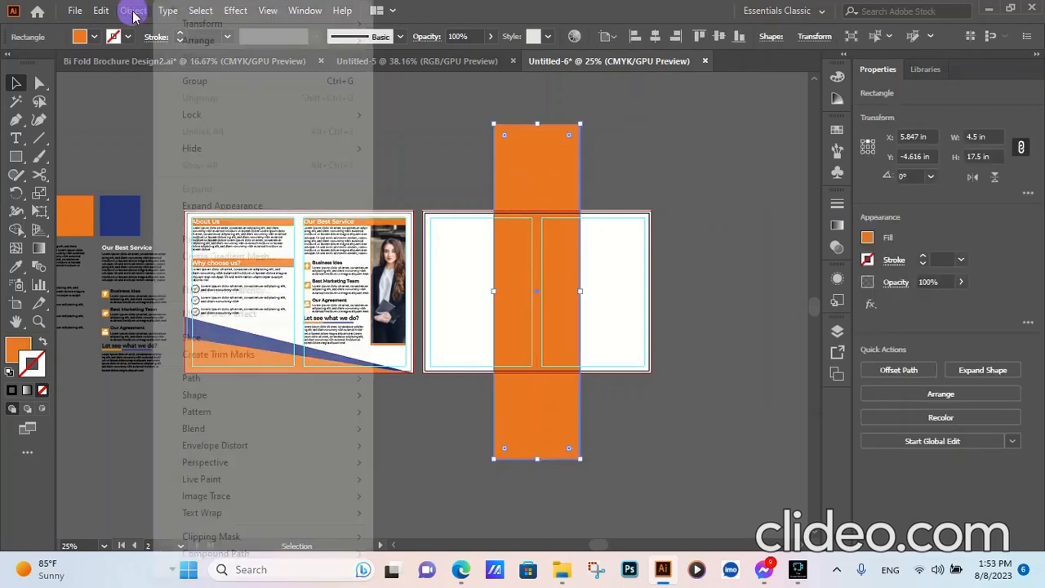
mouse_move(228, 24)
click(436, 66)
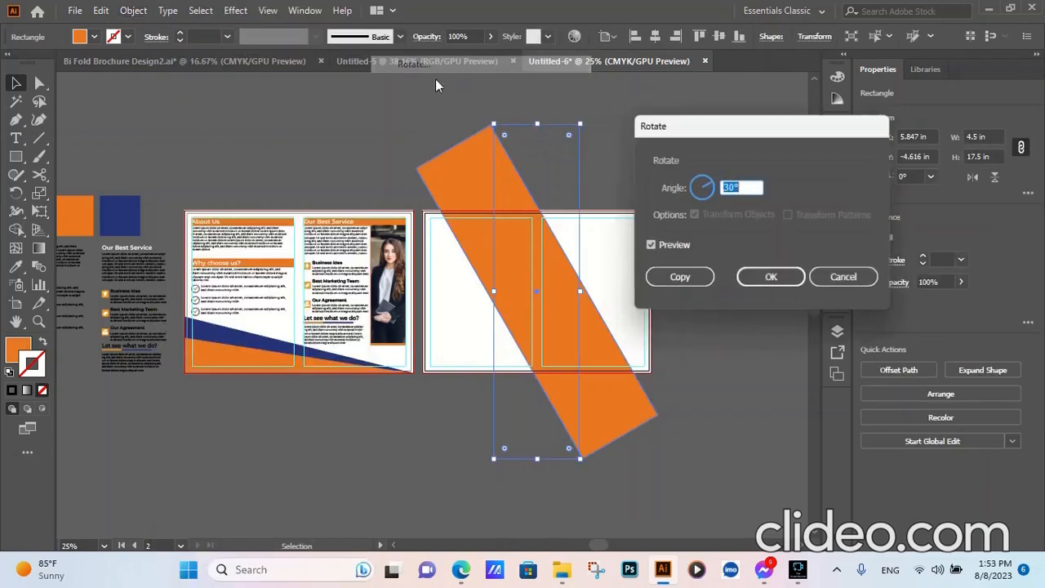
click(772, 278)
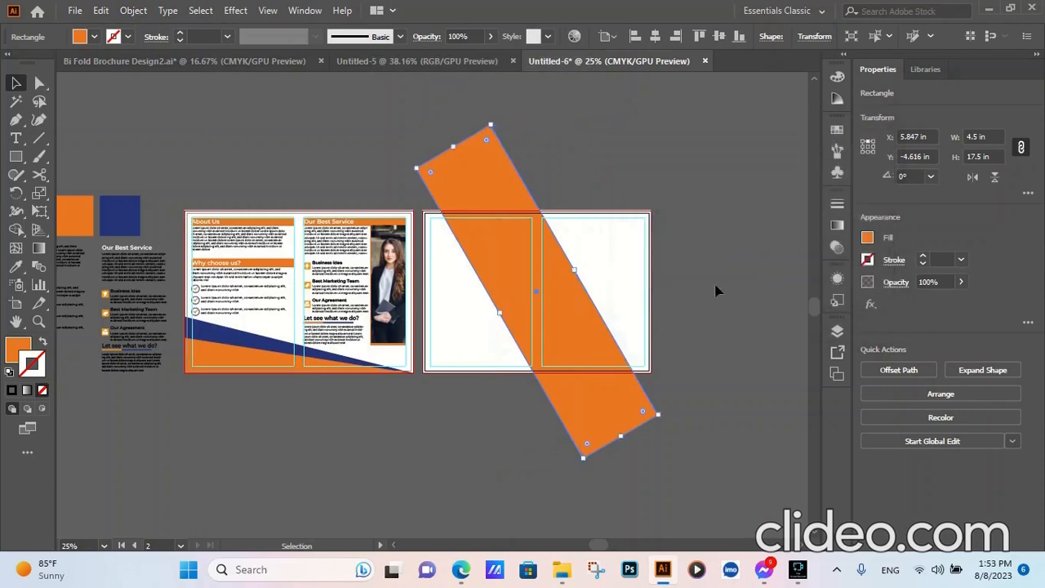
- Use Shape Builder with the white background shape to remove the orange band's ends above and below the second artboard, and deselect everything
click(623, 247)
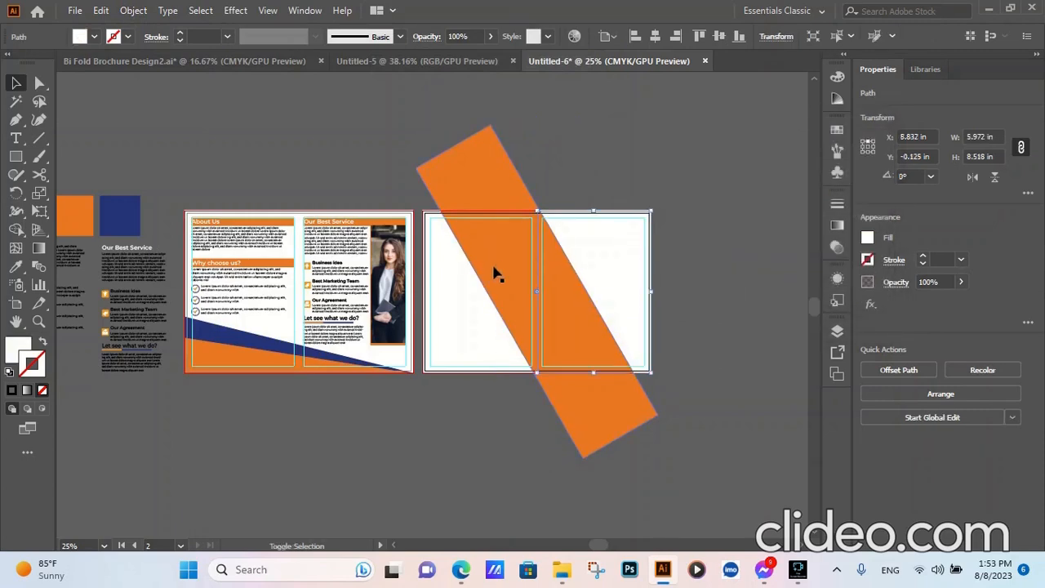
shift+click(460, 178)
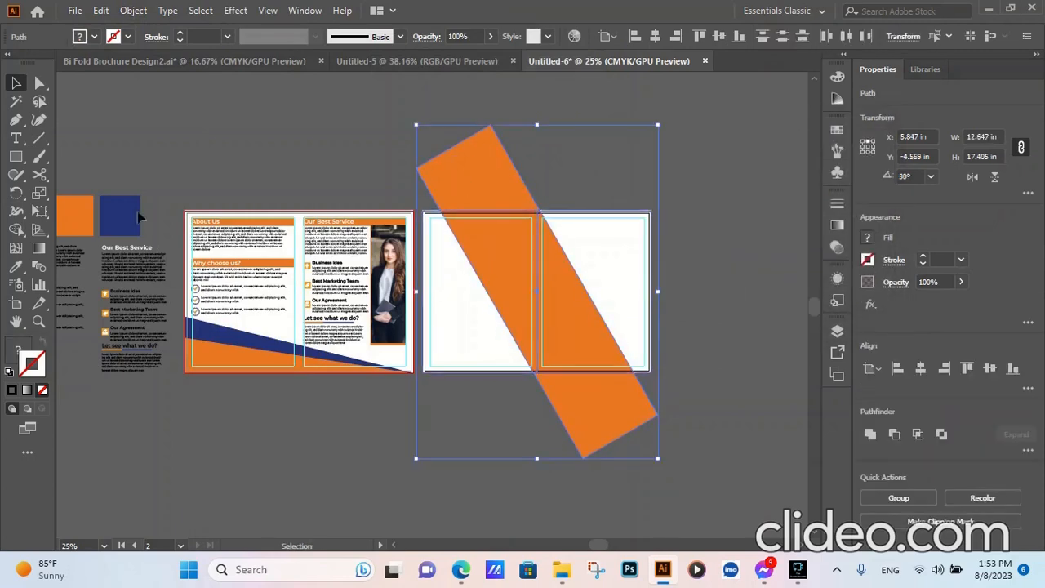
click(16, 231)
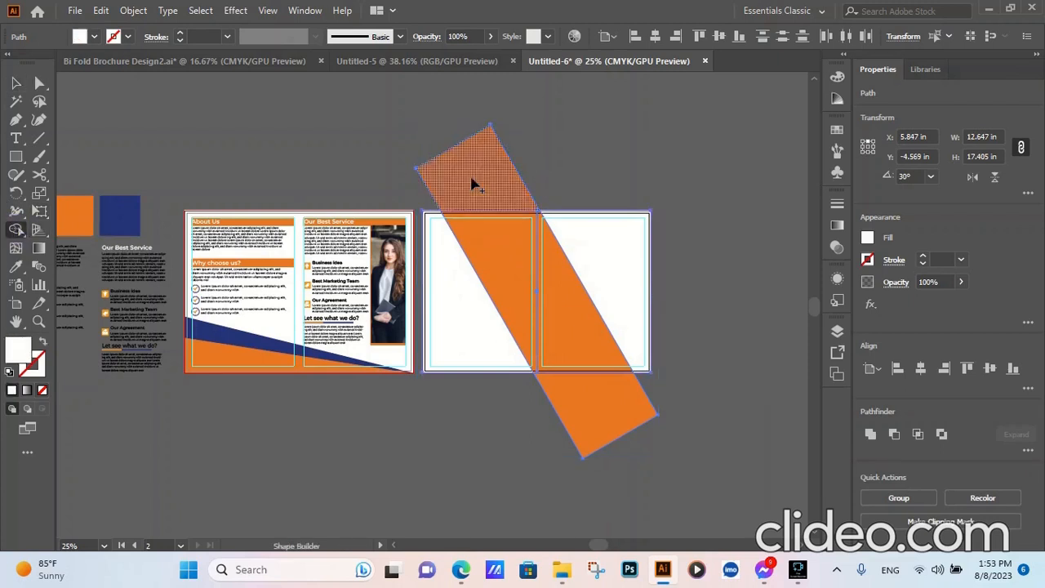
alt+click(471, 181)
alt+click(612, 431)
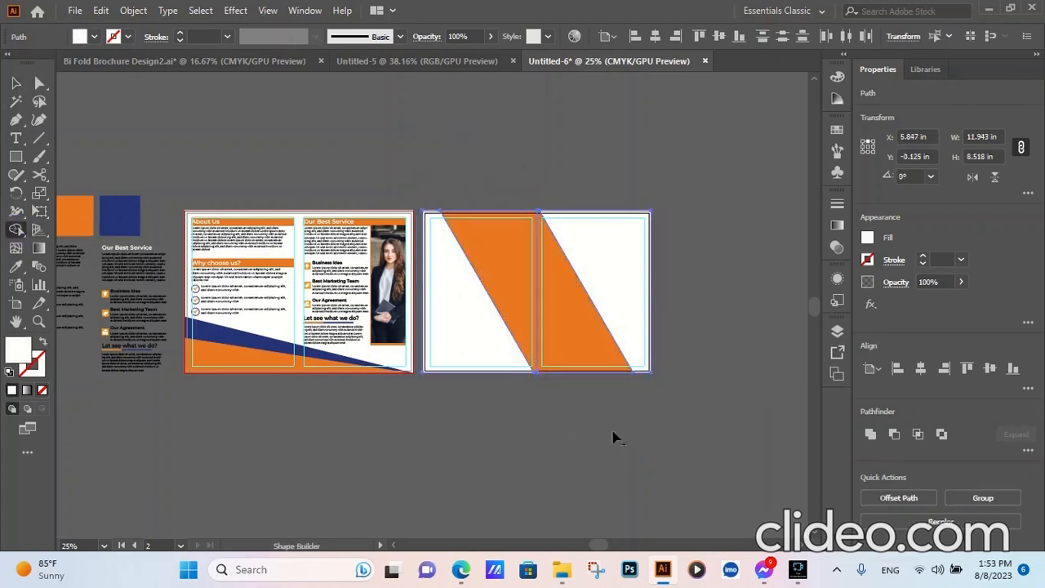
click(16, 82)
click(240, 121)
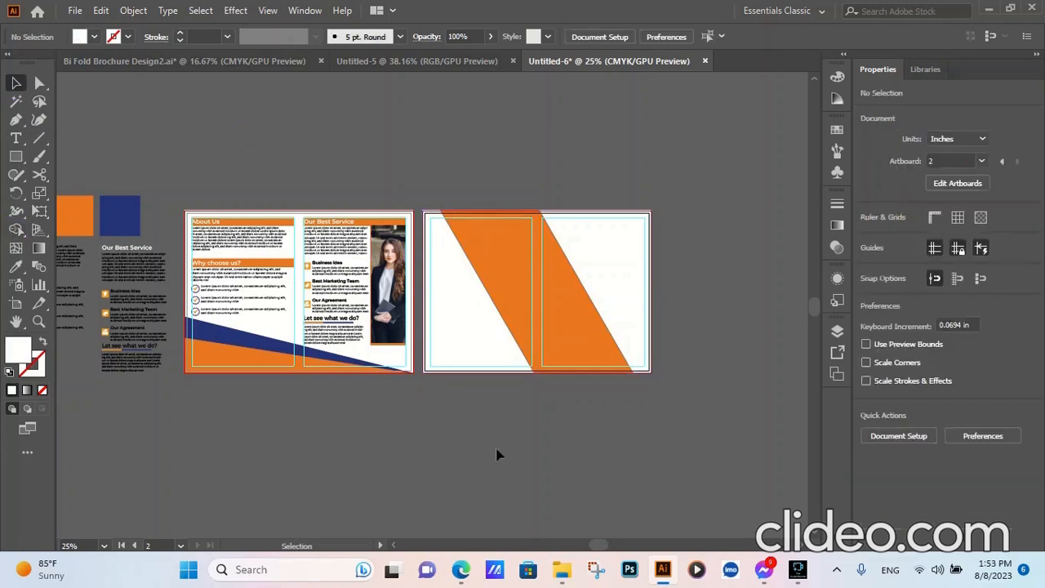
- Try to move the small logo and contact details beside the artboards, and undo the move
scroll(704, 315, down, 1)
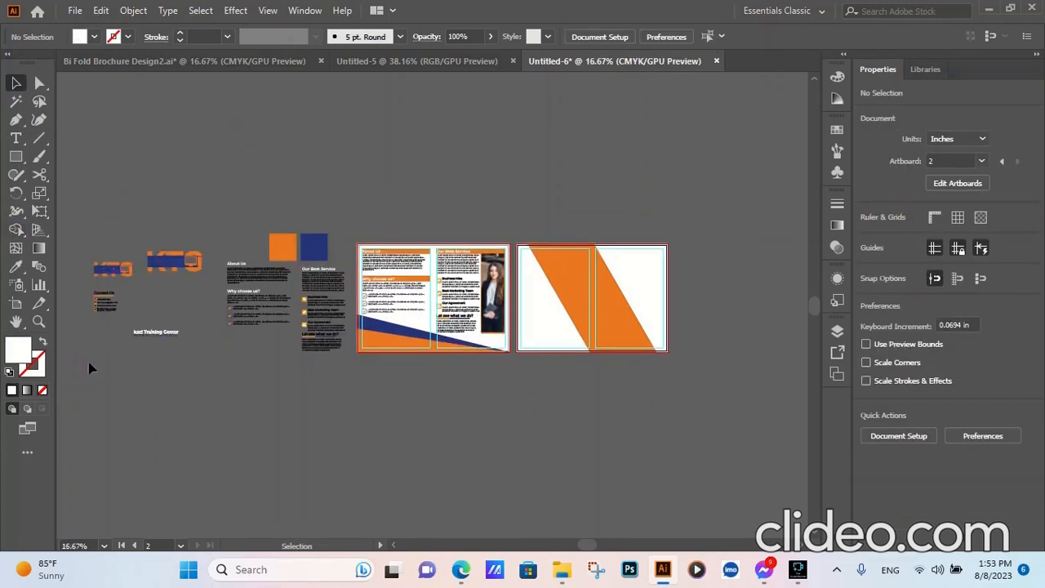
click(109, 269)
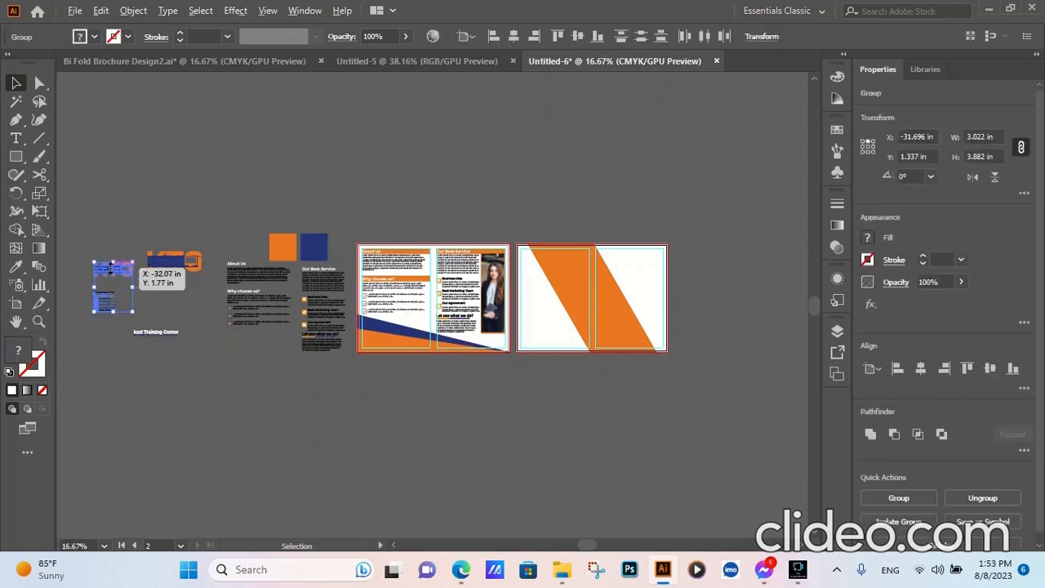
drag(110, 268, 122, 275)
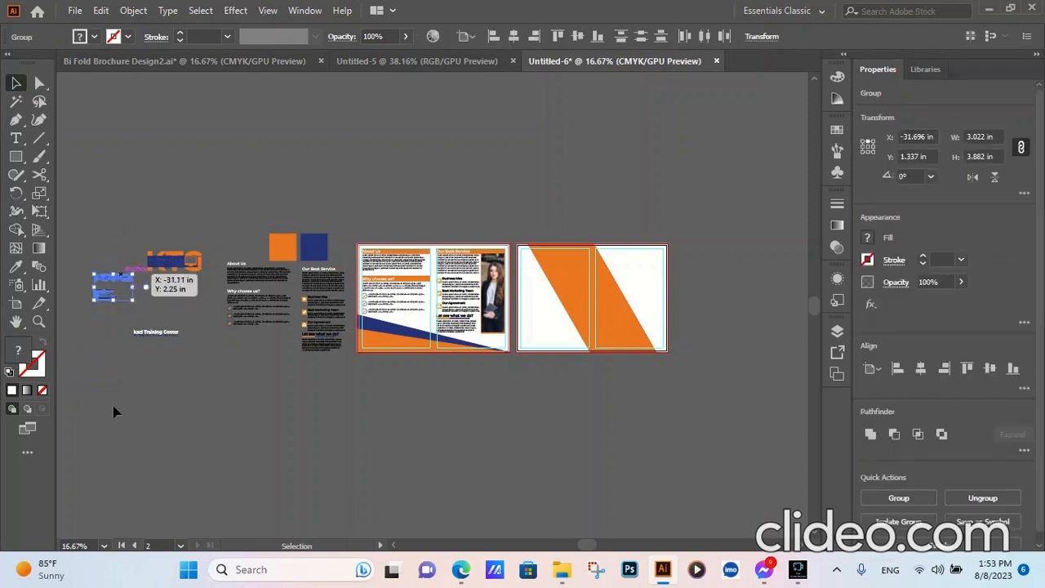
key(ctrl+z)
- Copy the small KTC logo and Contact Us block onto the second artboard's lower-left area and bring the copy to the front
click(141, 467)
drag(132, 223, 74, 389)
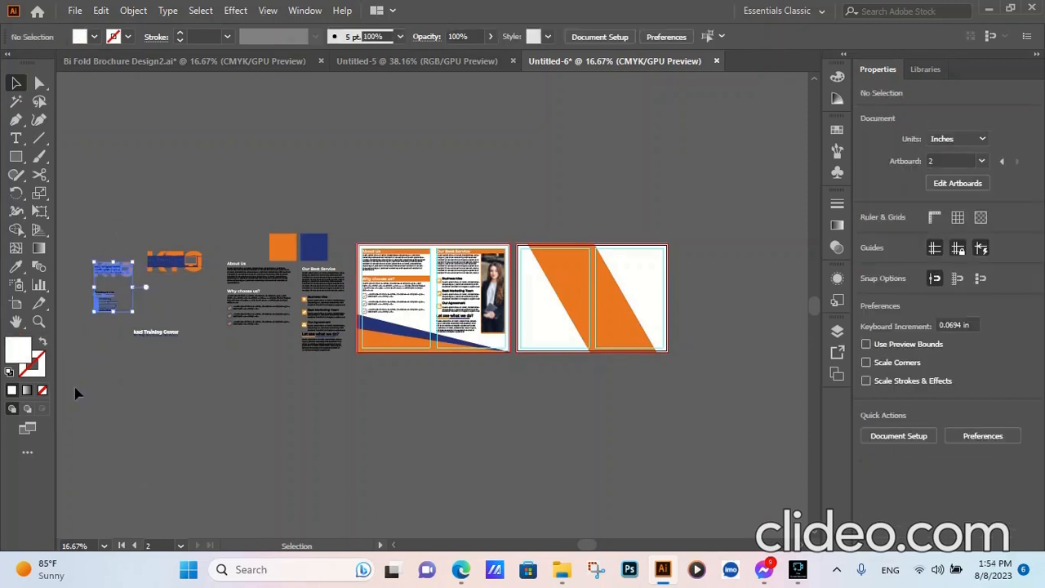
drag(102, 276, 535, 310)
right_click(538, 312)
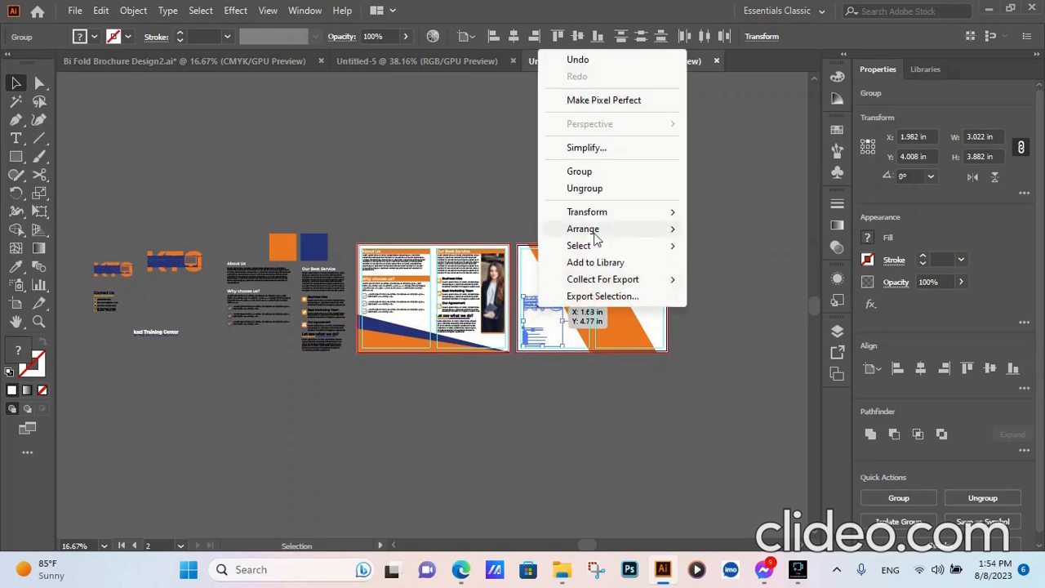
mouse_move(591, 229)
click(707, 227)
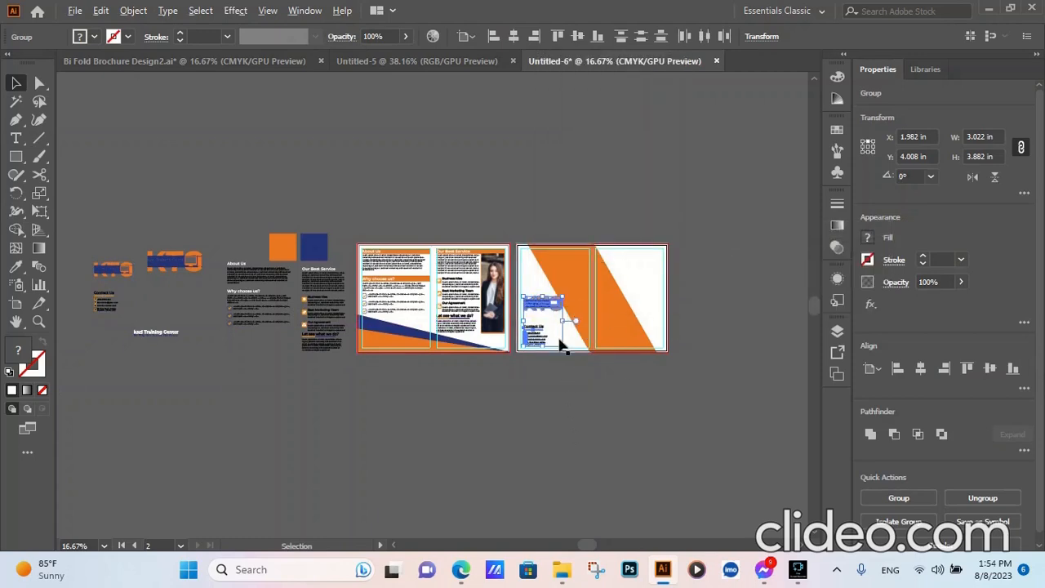
- Position the copied logo and Contact Us block against the left margin guide, near the bottom guide of the second artboard
scroll(559, 341, up, 4)
scroll(492, 423, up, 1)
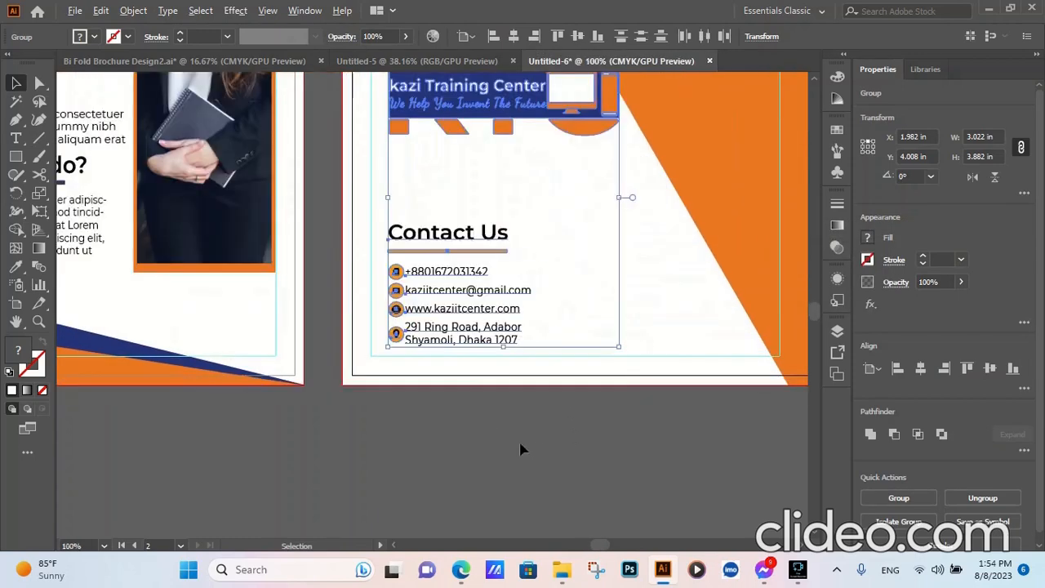
scroll(523, 449, down, 1)
drag(460, 311, 450, 320)
drag(451, 318, 451, 321)
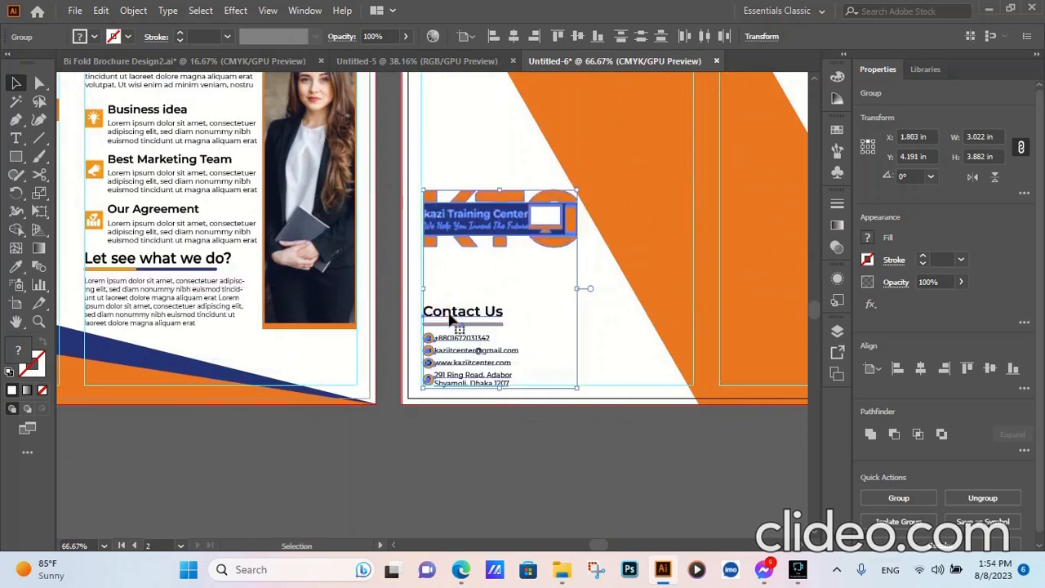
drag(443, 224, 441, 224)
scroll(430, 398, up, 5)
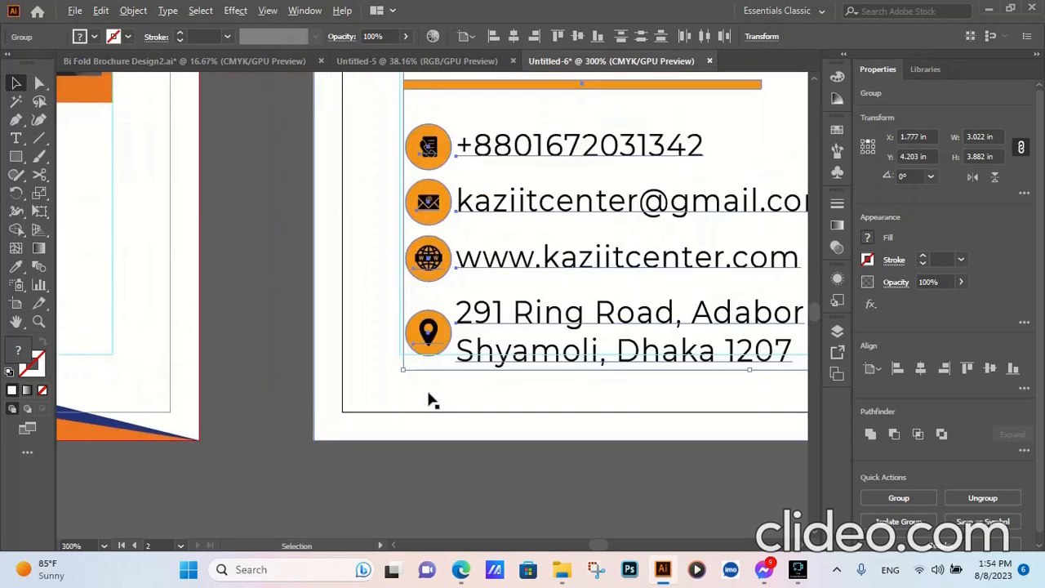
scroll(430, 389, down, 2)
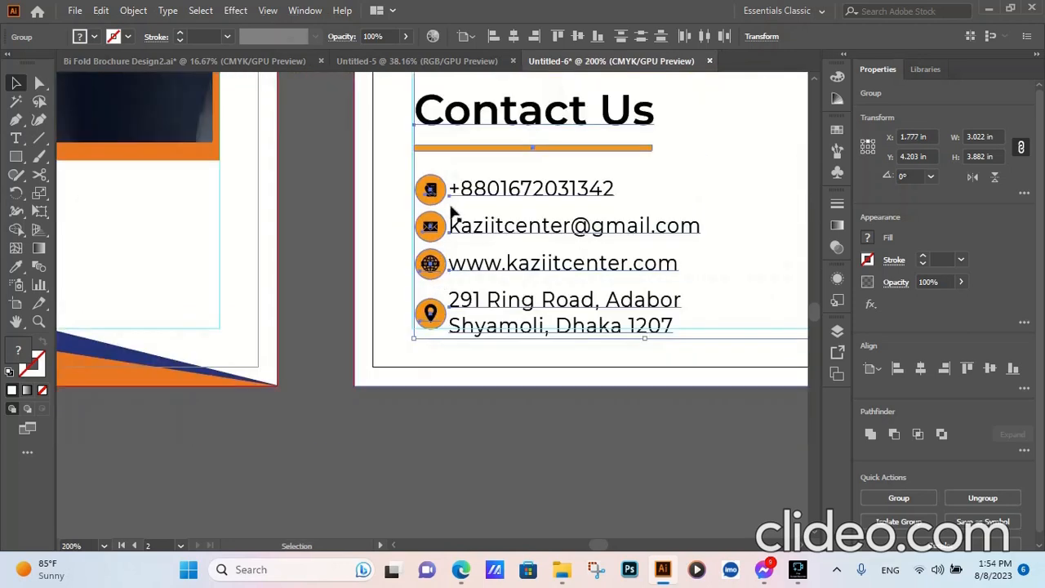
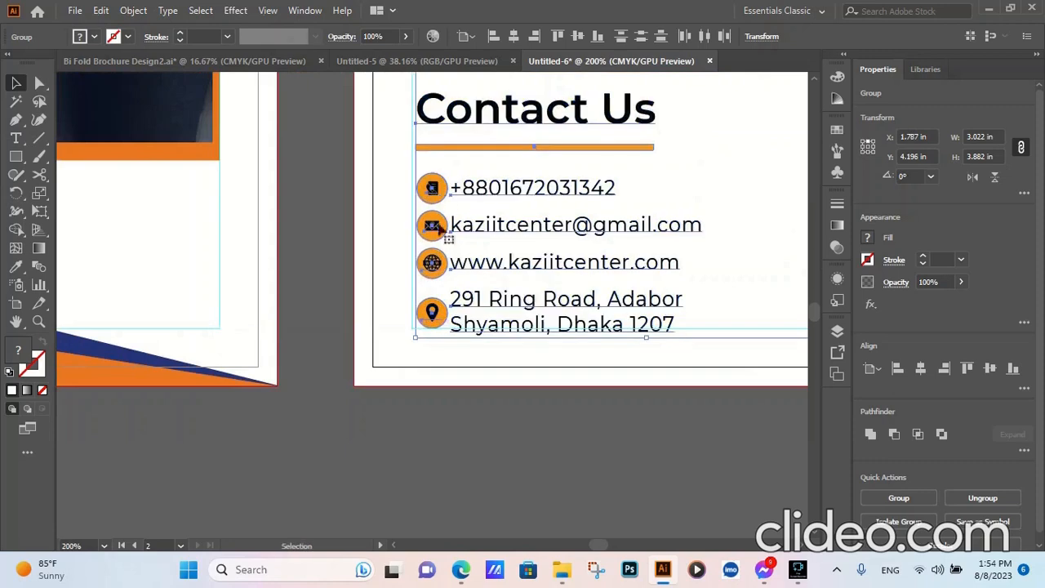
- Fine-position the logo and Contact Us block flush against the second artboard's left and bottom margin guides, and deselect it
scroll(441, 316, down, 1)
scroll(441, 317, down, 1)
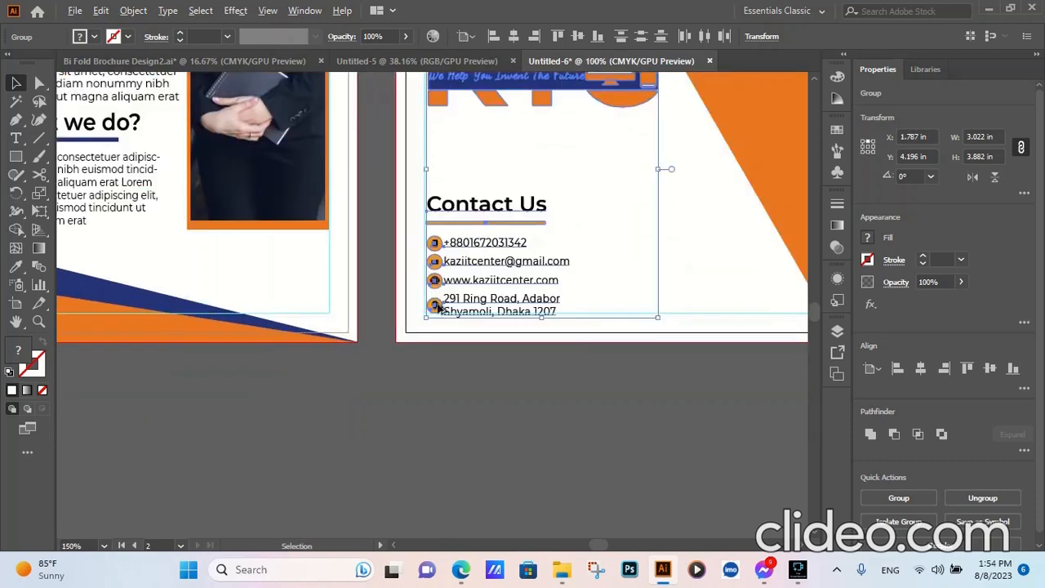
scroll(467, 221, down, 1)
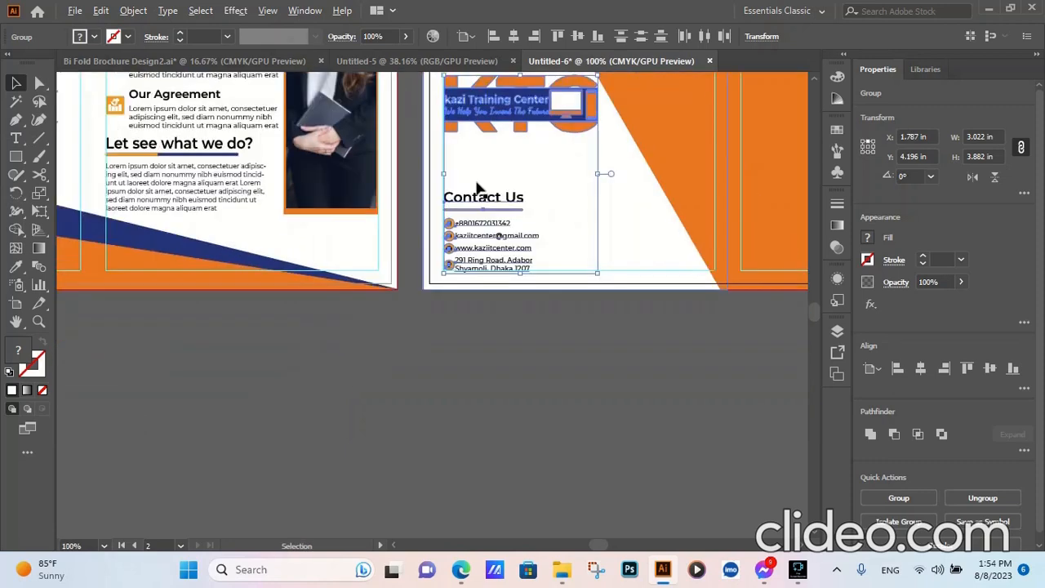
drag(478, 201, 466, 200)
scroll(445, 253, up, 5)
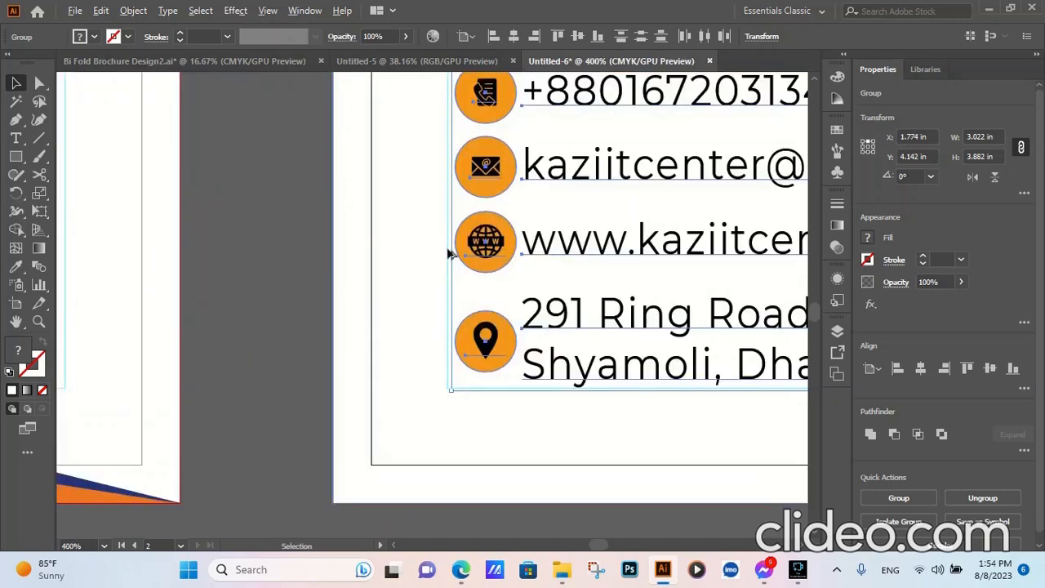
drag(495, 239, 492, 240)
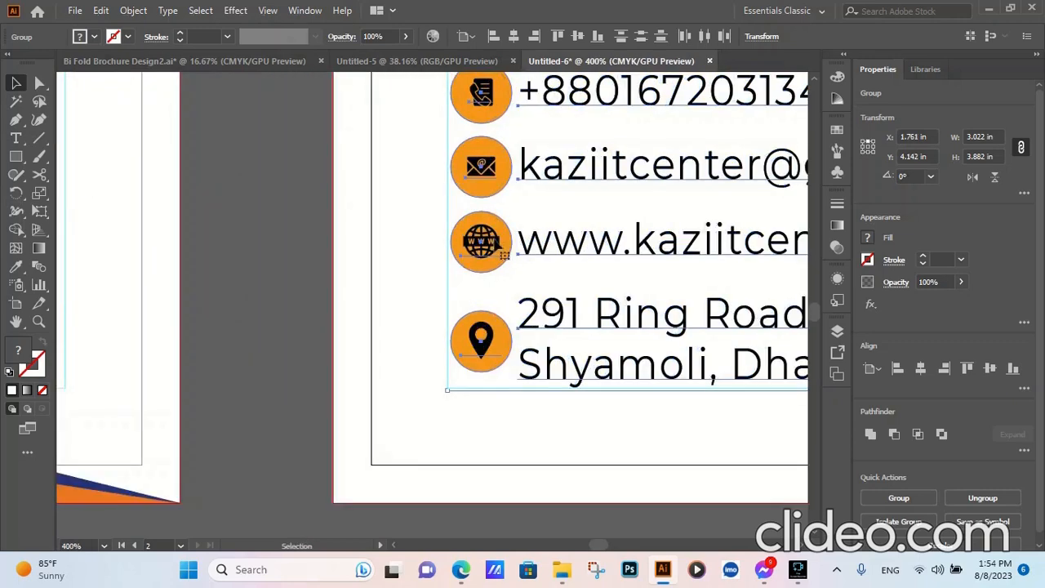
scroll(504, 255, down, 4)
scroll(457, 273, down, 2)
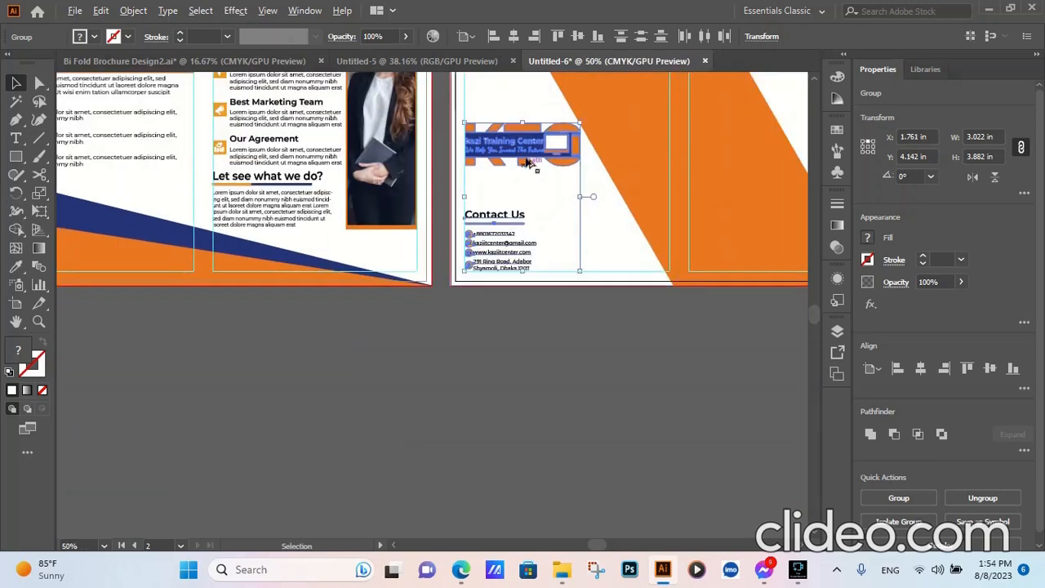
click(543, 380)
- Copy the large KTC logo and kazi Training Center title group onto the second artboard's right-hand page and bring the copy to the front
scroll(432, 352, down, 3)
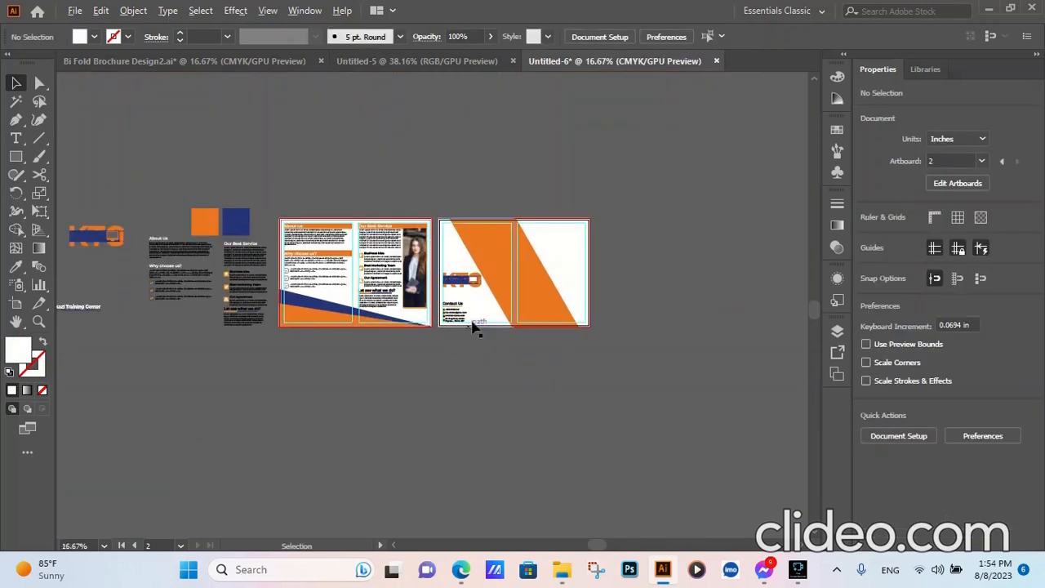
scroll(332, 291, down, 1)
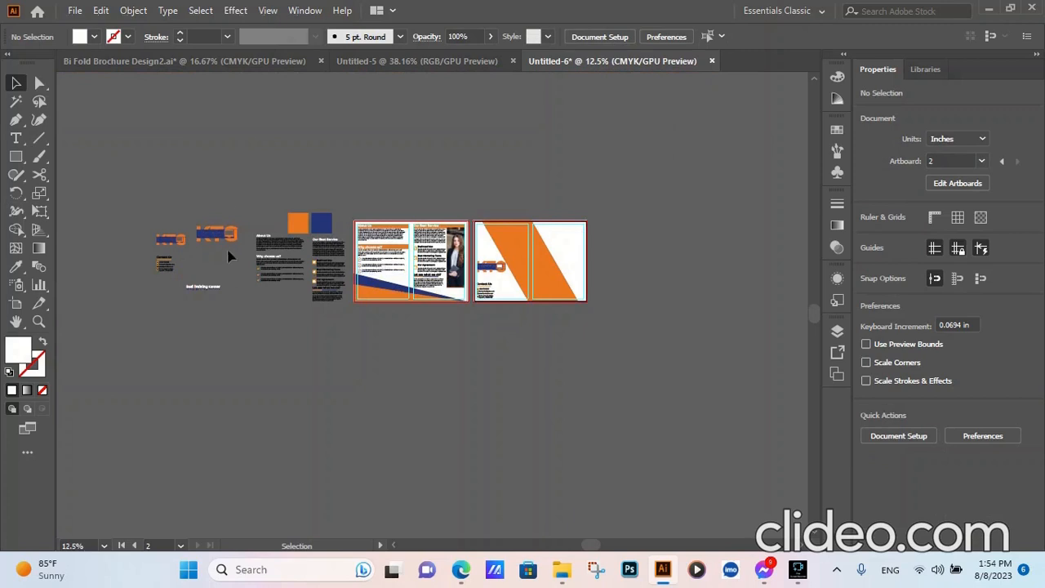
drag(184, 312, 186, 322)
click(207, 329)
drag(247, 205, 188, 322)
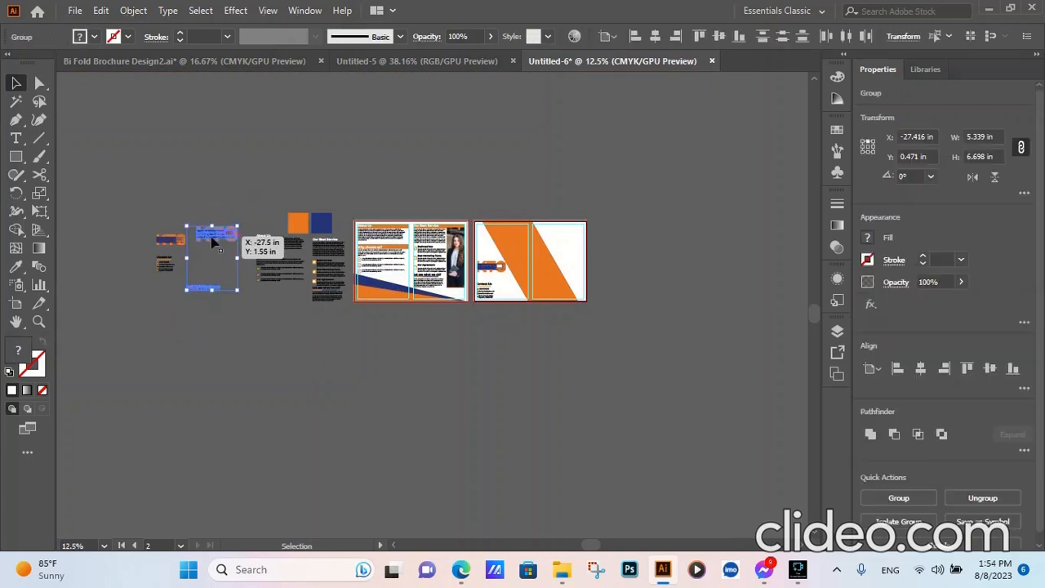
drag(213, 241, 575, 236)
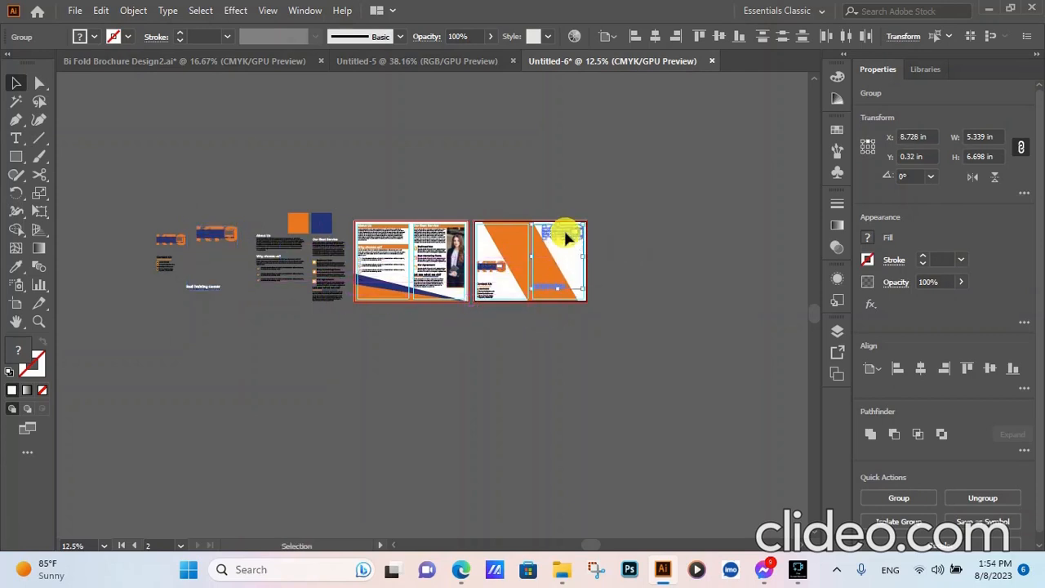
right_click(565, 232)
mouse_move(635, 414)
click(755, 418)
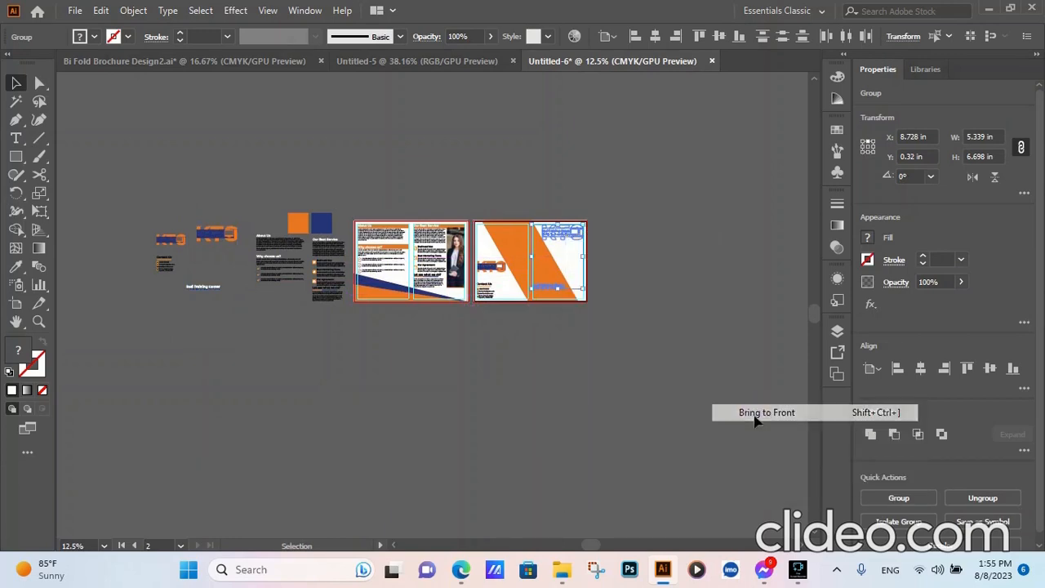
- Fit the copied logo and title group into the top-right corner of the right-hand page's margin guides, and deselect it
scroll(563, 243, up, 5)
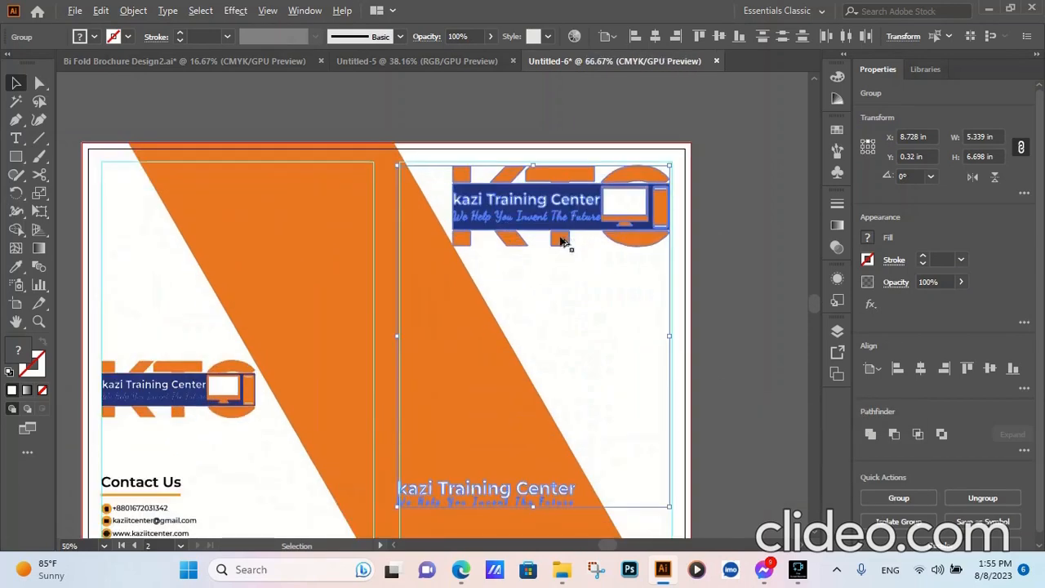
drag(560, 211, 564, 207)
scroll(560, 211, down, 2)
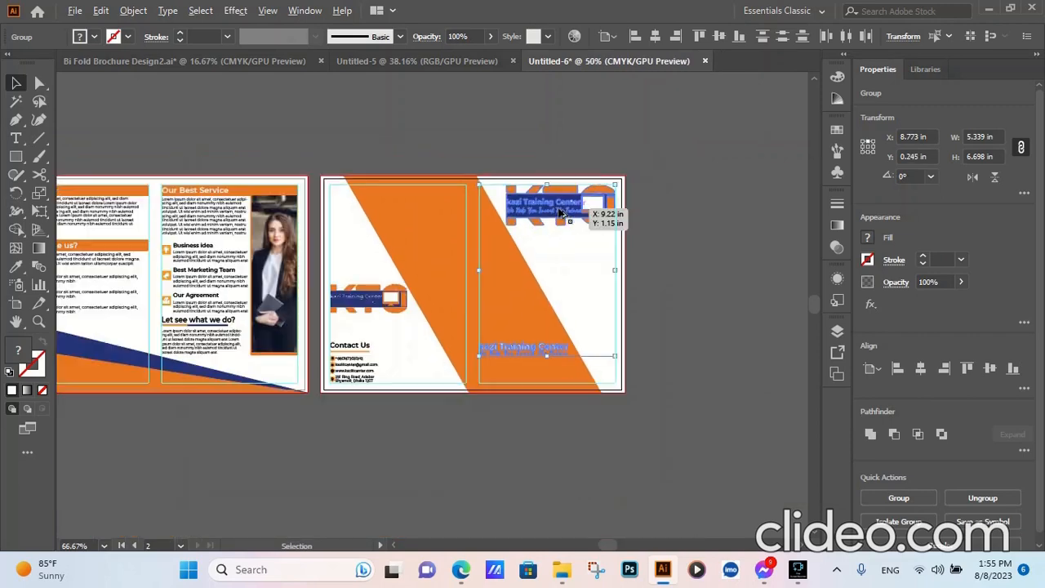
click(733, 283)
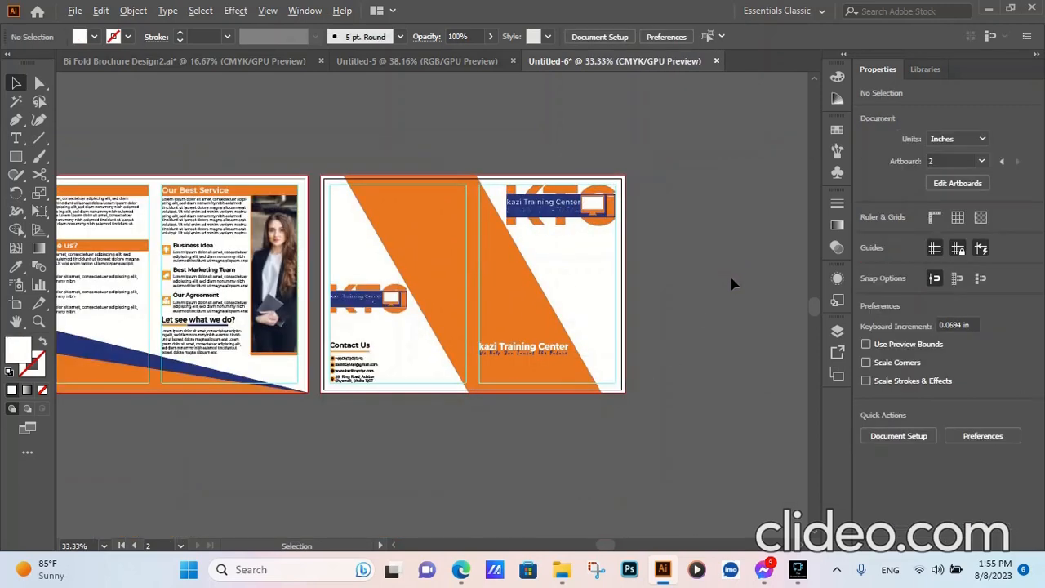
- Create a white circle on the second artboard's right-hand page with the Ellipse tool and set its width and height to 3.5 in
scroll(732, 283, down, 1)
scroll(727, 284, down, 1)
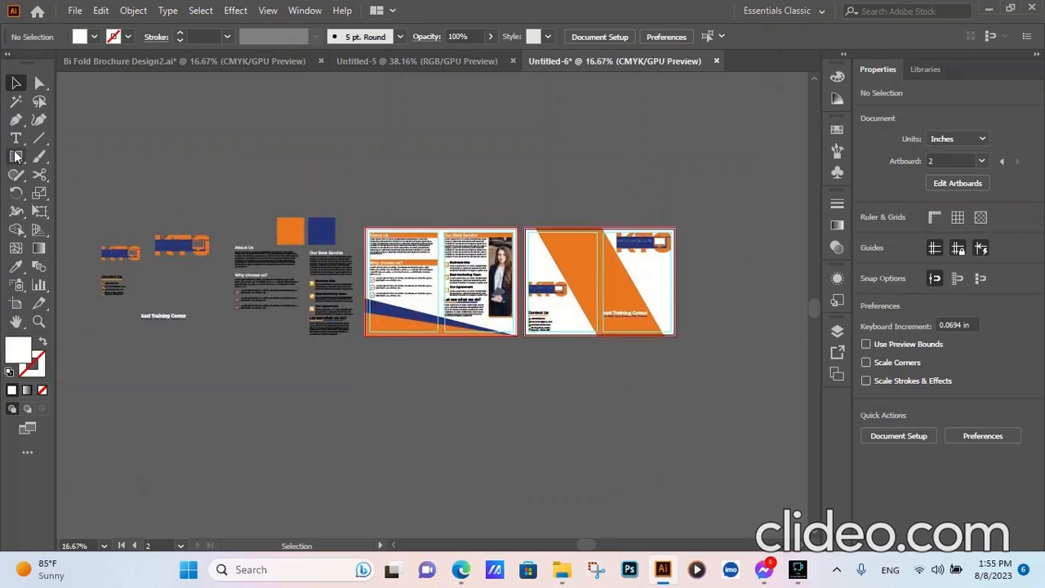
drag(16, 156, 74, 194)
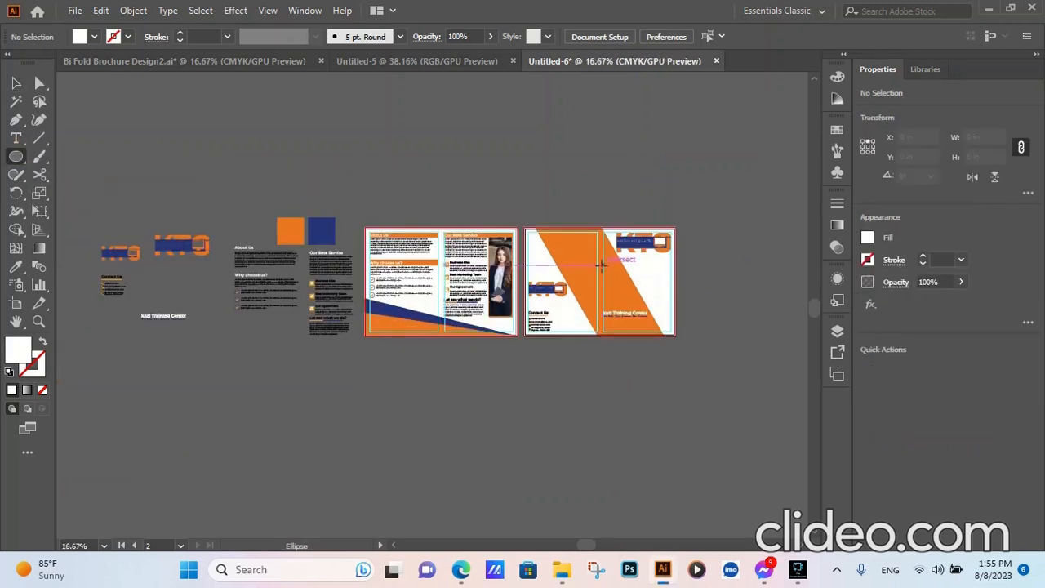
click(632, 287)
click(488, 295)
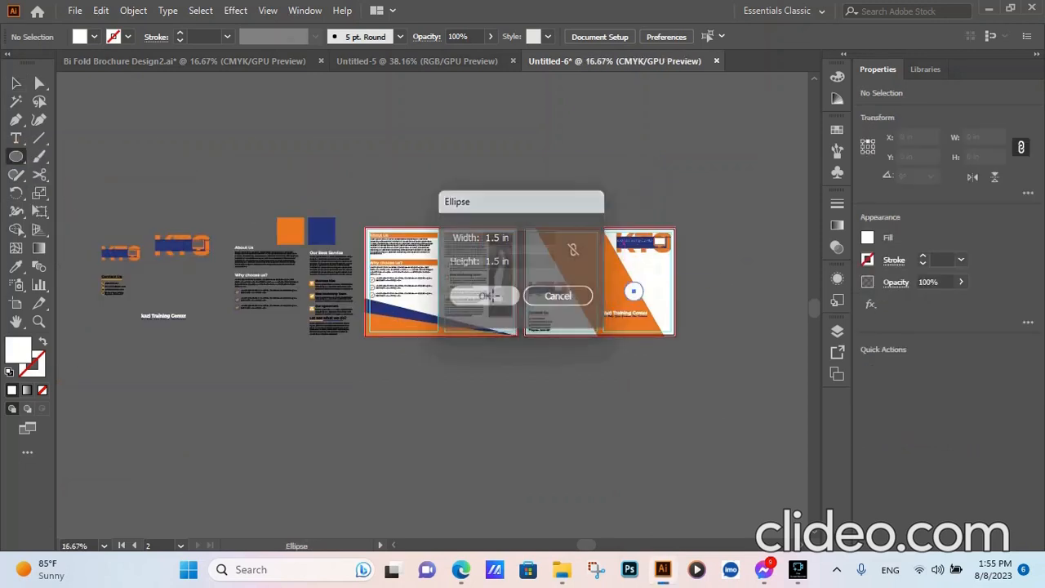
scroll(985, 137, up, 18)
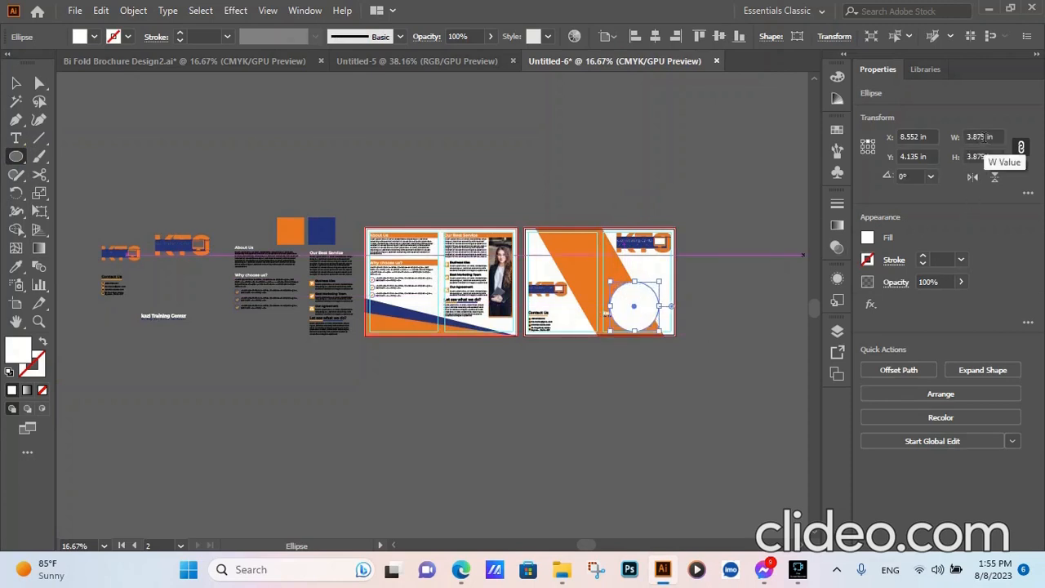
scroll(982, 138, down, 6)
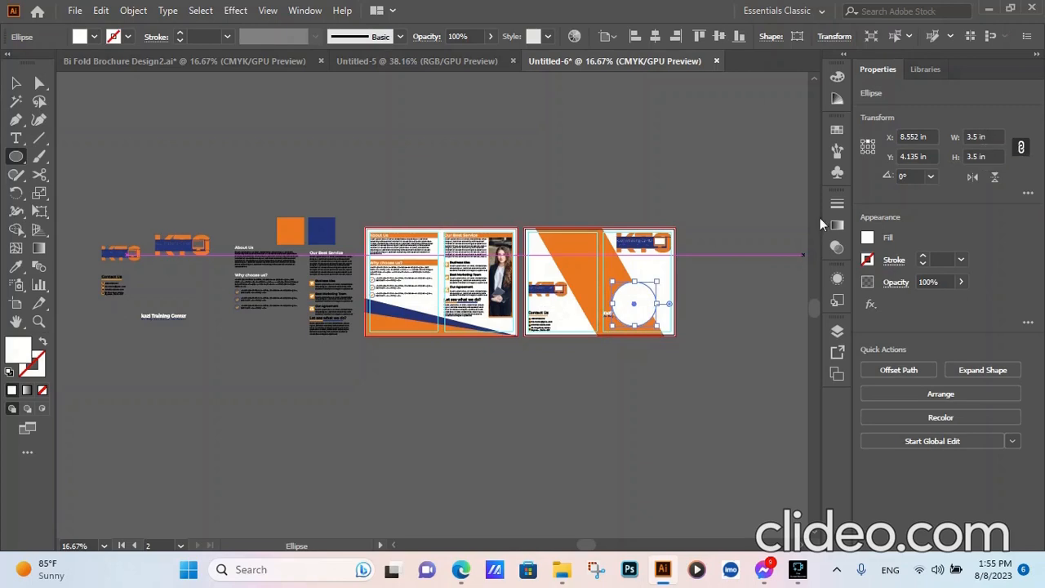
- Move the white circle up over the orange band, just above the kazi Training Center title
click(16, 82)
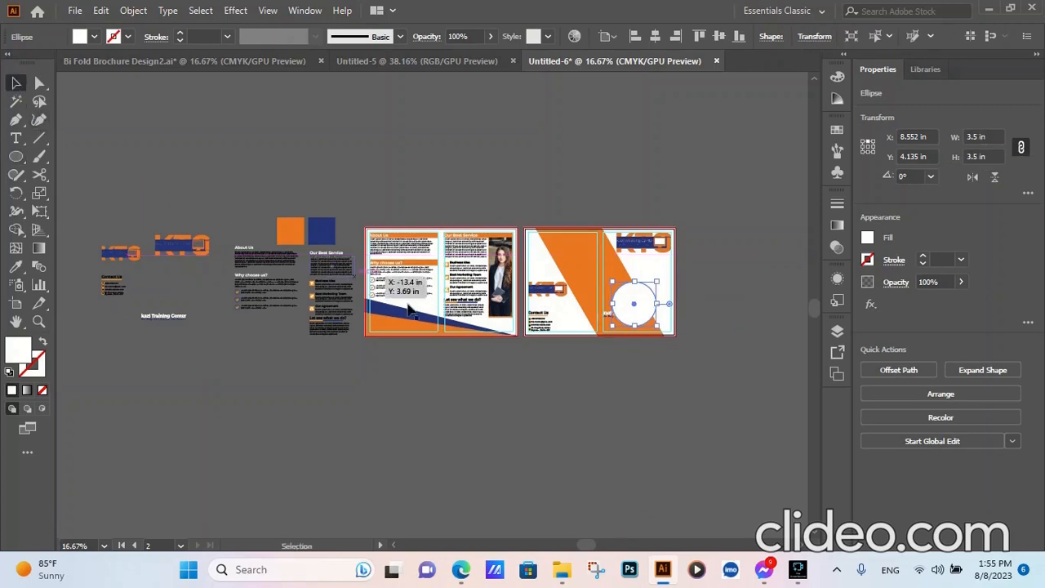
scroll(665, 326, up, 4)
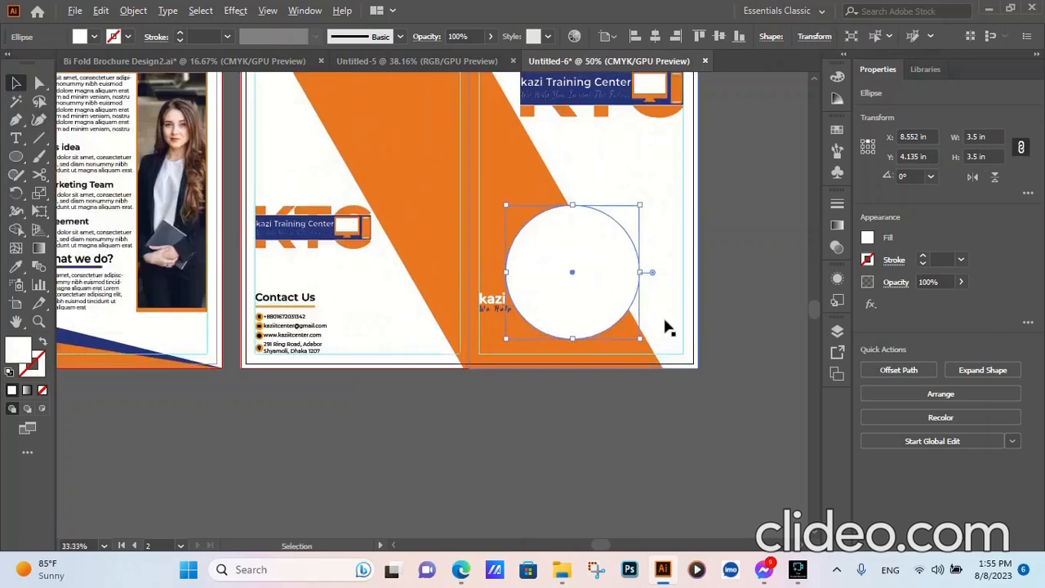
drag(552, 280, 555, 193)
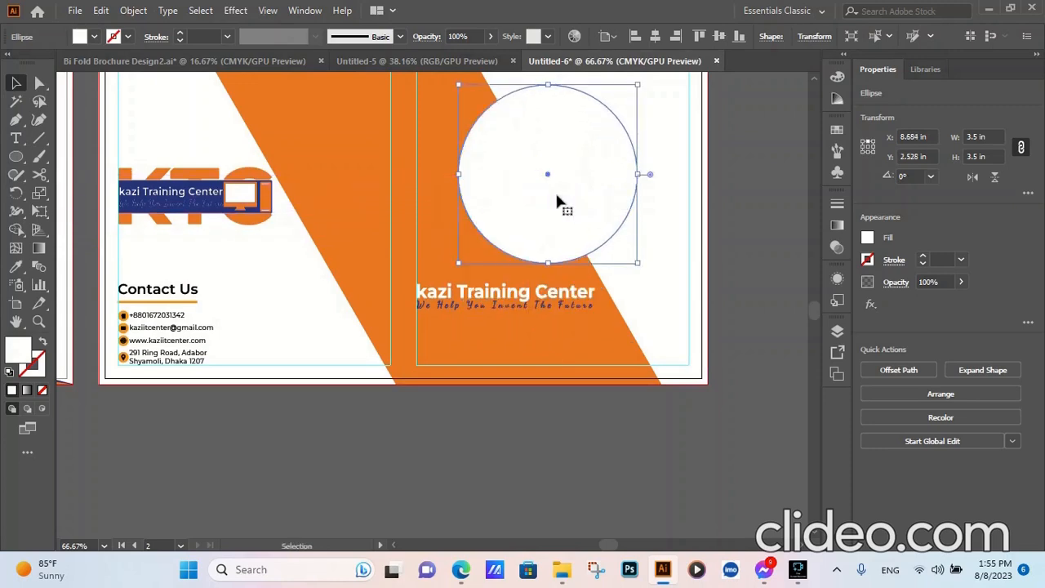
- Paste a copy of the white circle in front of the original and resize it to 3 in wide and 3 in high
click(99, 11)
click(127, 85)
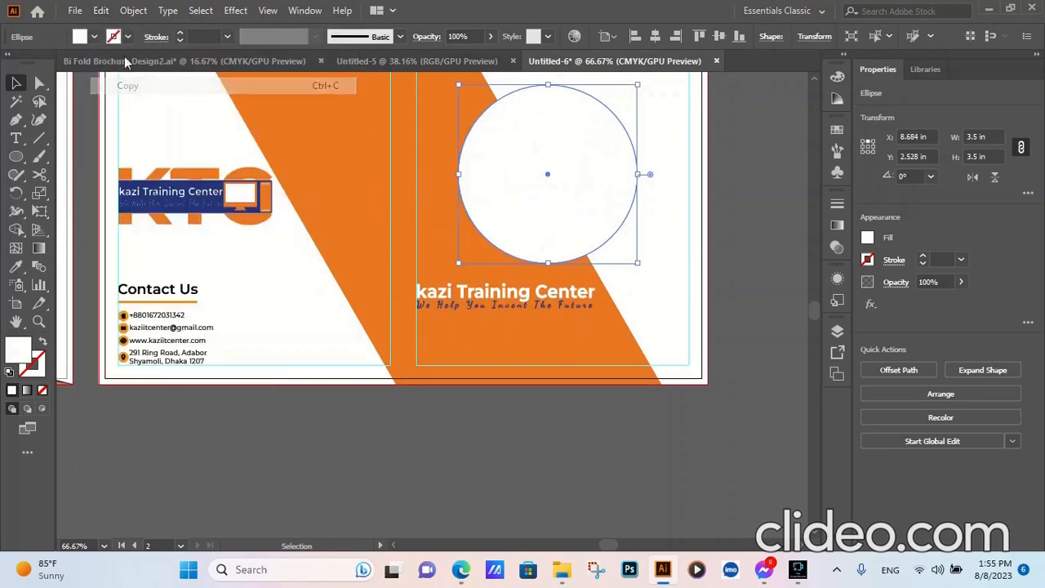
click(100, 11)
click(139, 120)
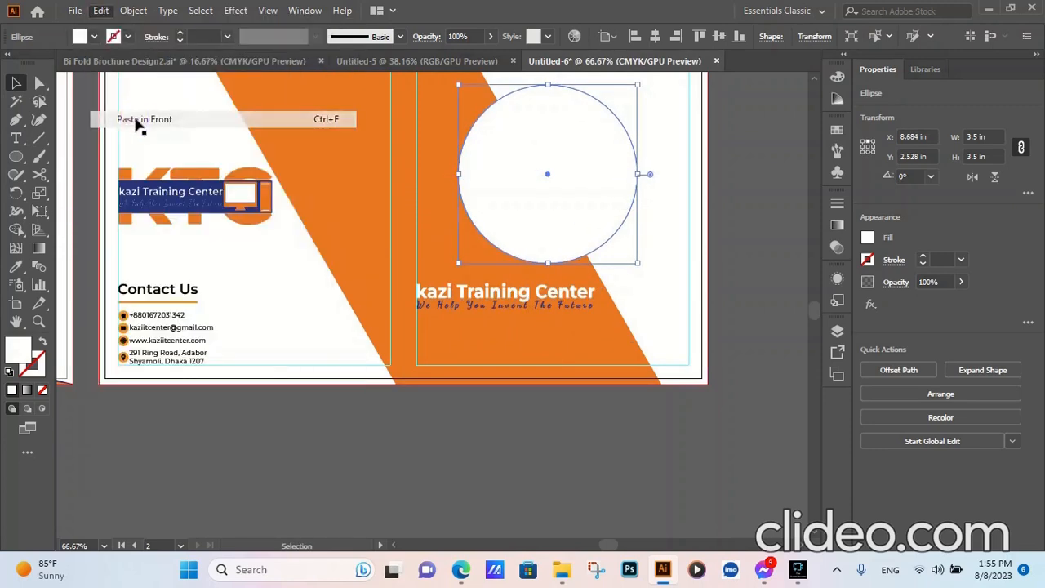
scroll(972, 135, down, 5)
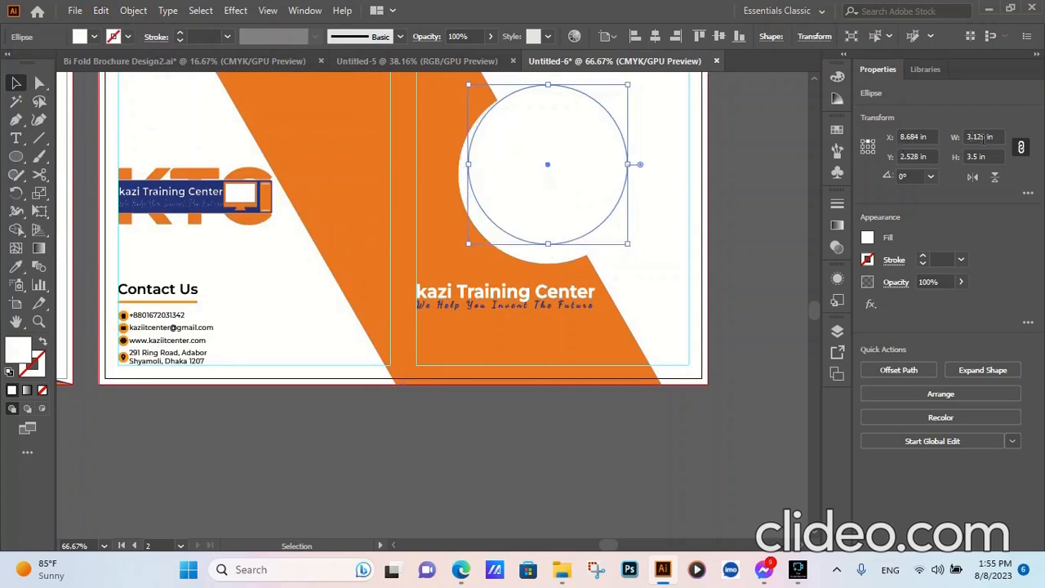
scroll(972, 136, up, 1)
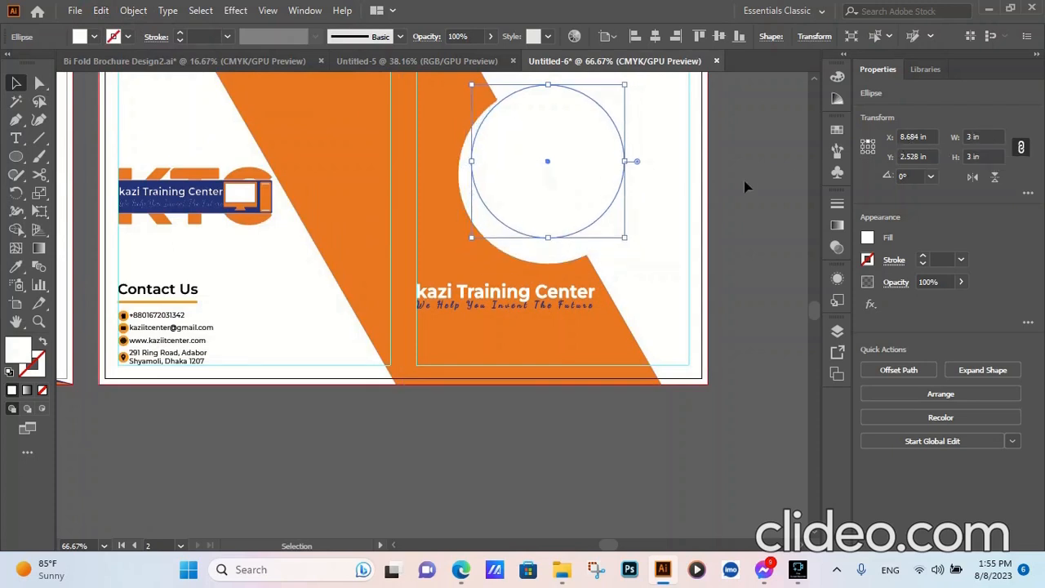
click(741, 181)
- Fill the smaller circle with the diagonal band's orange, sampled with the Eyedropper
click(534, 196)
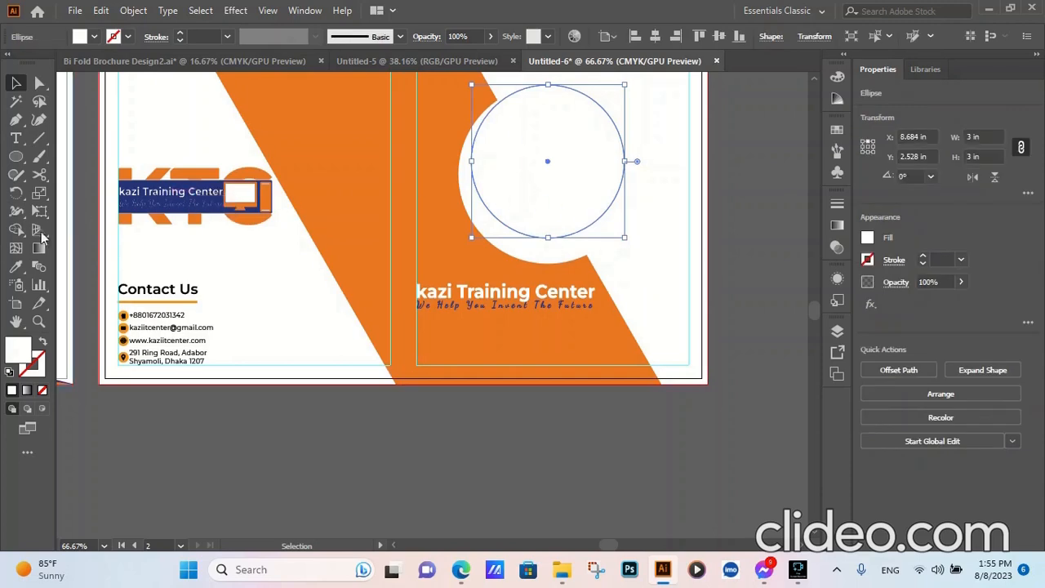
click(15, 266)
click(367, 157)
click(16, 83)
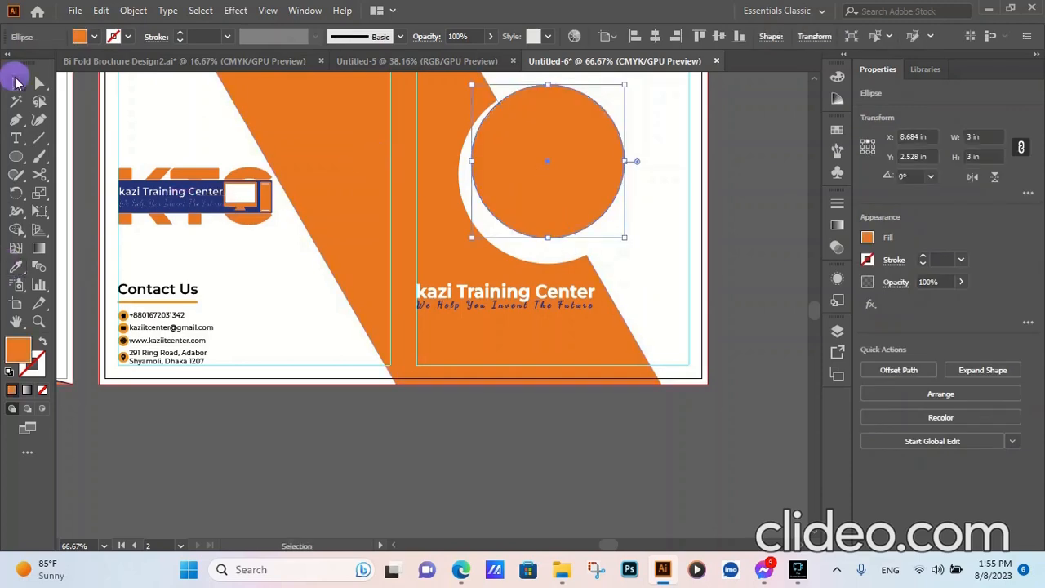
- Align the orange and white circles to the selection, centring them on each other horizontally and vertically
shift+click(564, 255)
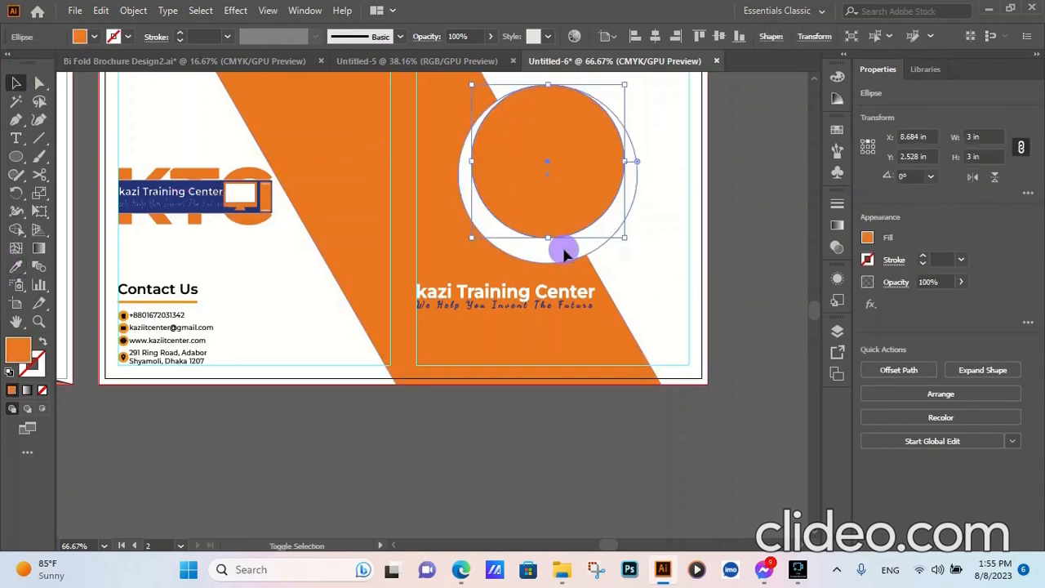
click(601, 37)
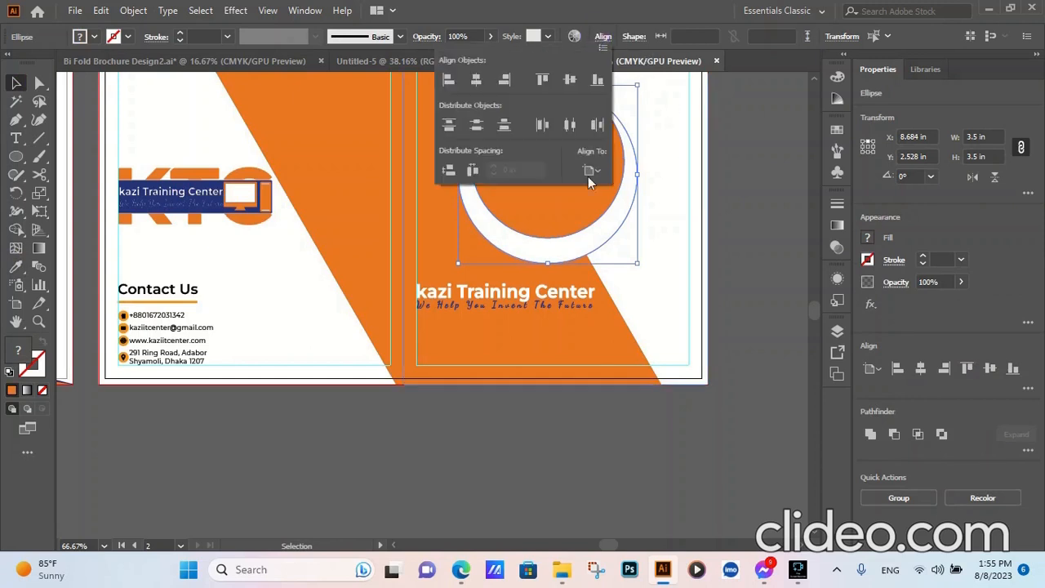
click(600, 173)
click(616, 190)
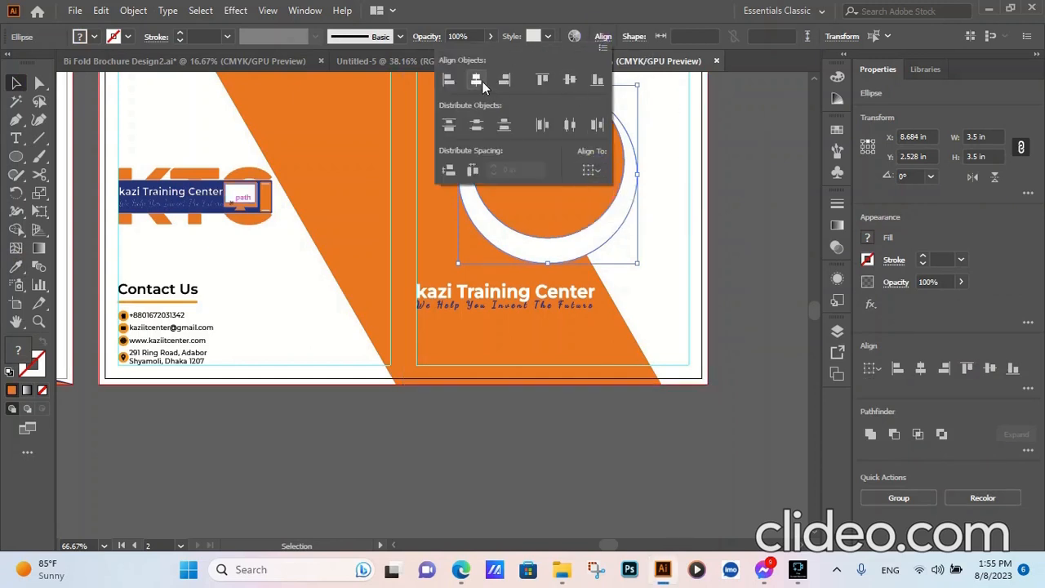
click(571, 81)
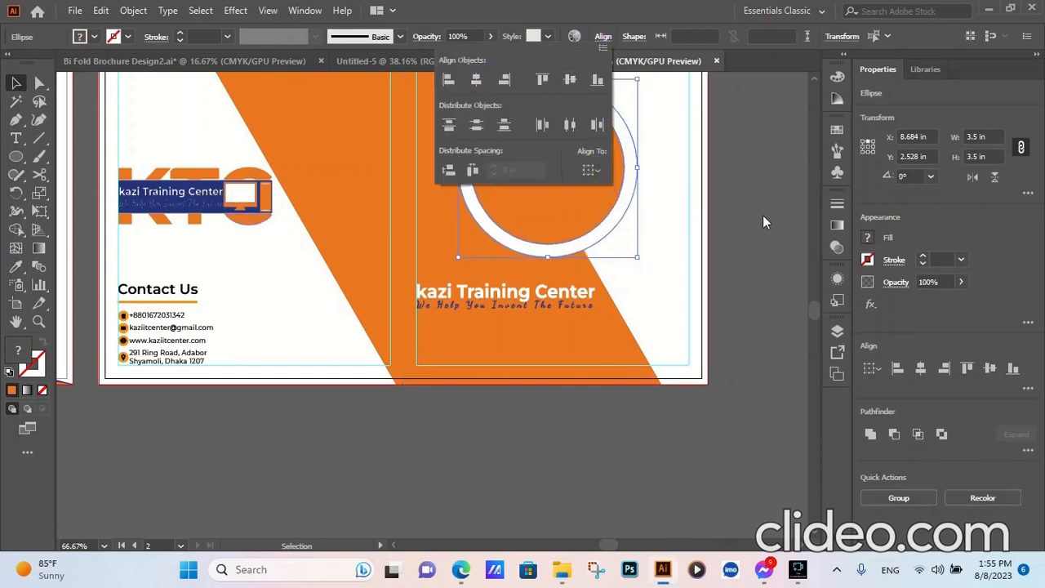
click(762, 221)
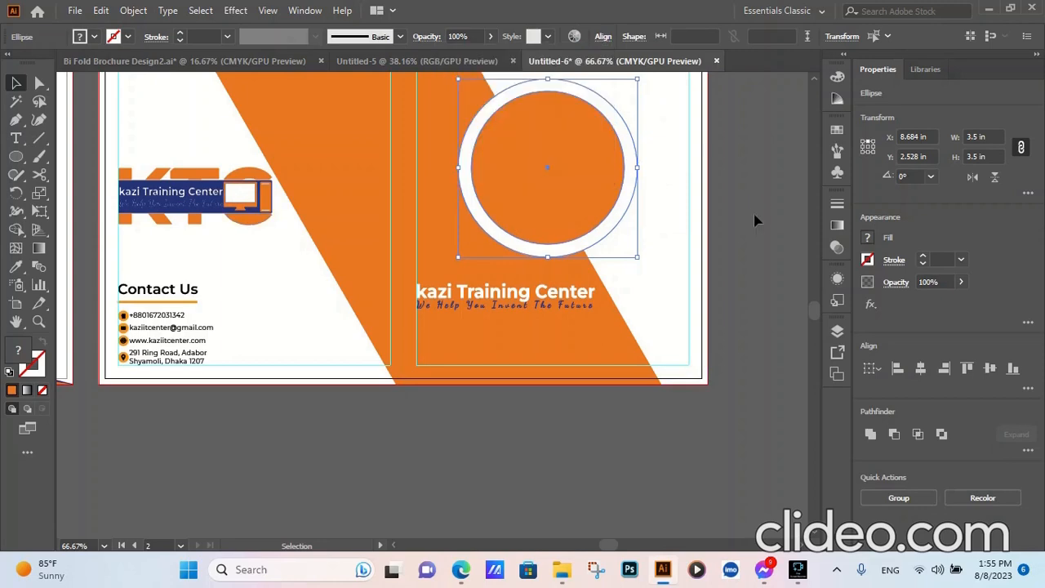
- Group the orange and white circles and deselect them
right_click(576, 183)
click(614, 276)
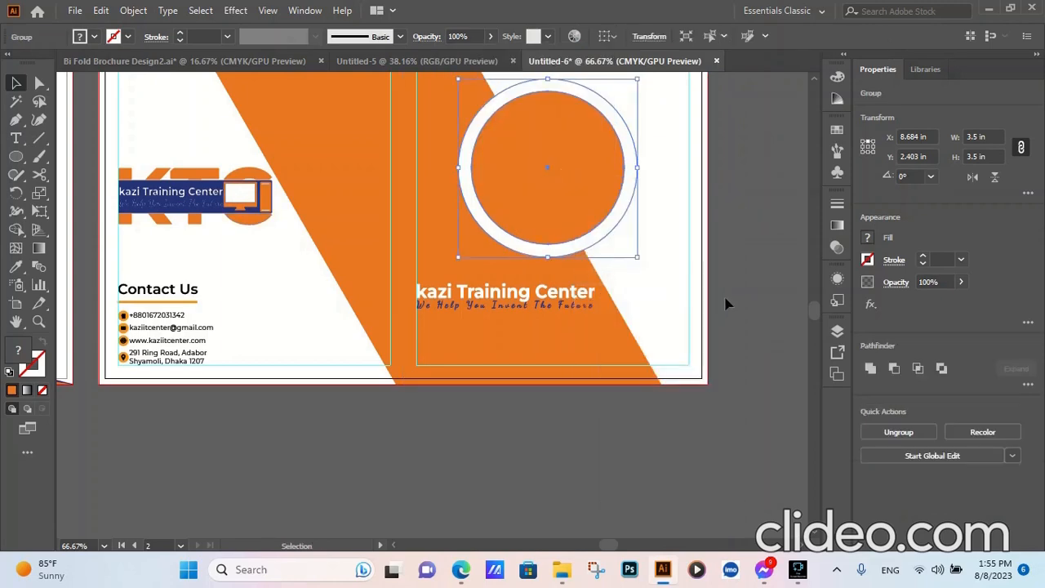
click(753, 307)
- Centre the grouped circles horizontally and vertically on the front-cover background rectangle and clear the selection
click(566, 198)
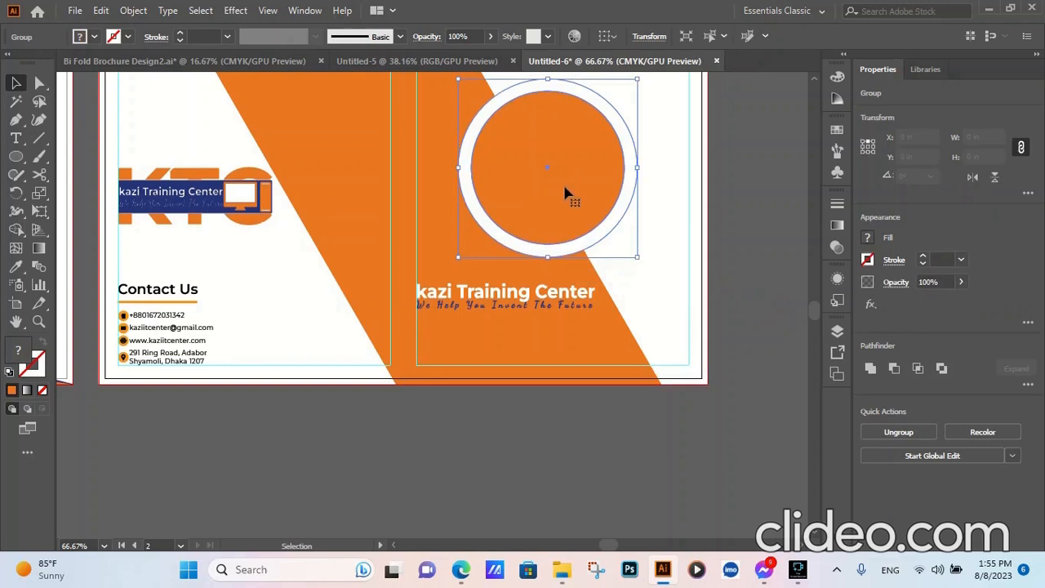
shift+click(663, 292)
click(655, 36)
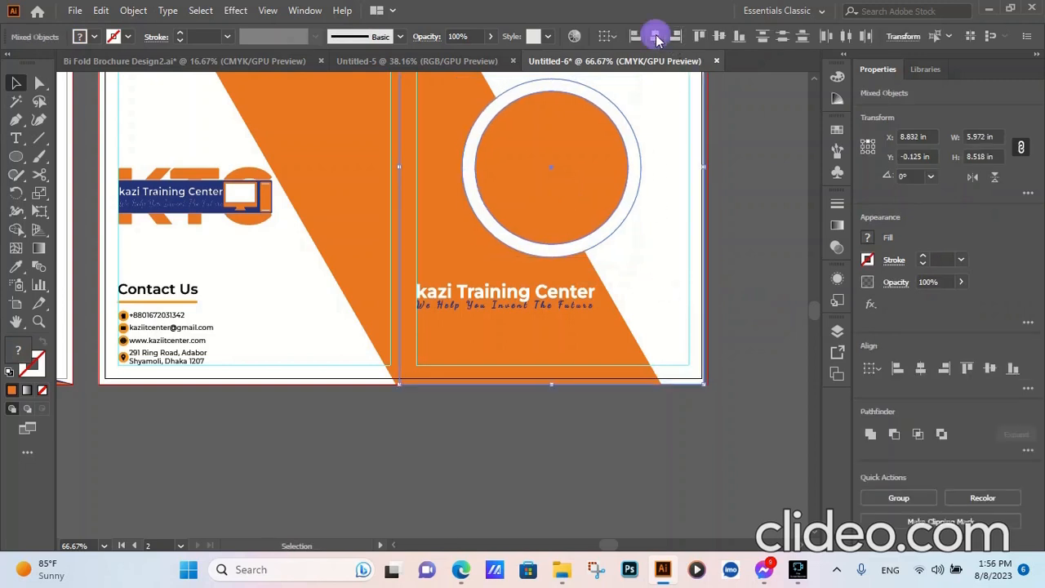
click(719, 37)
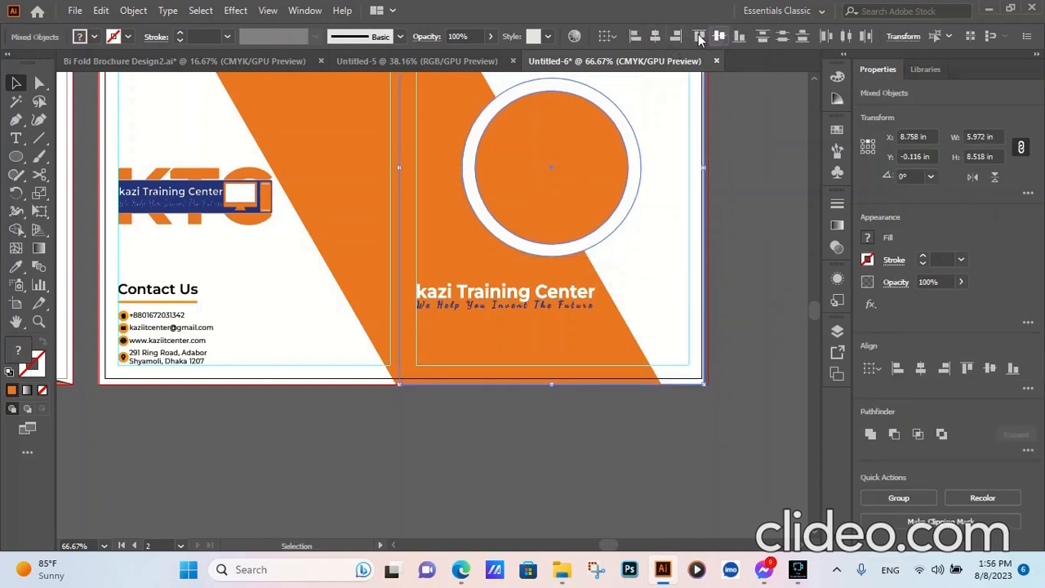
click(760, 159)
- Move the circle group and the front-cover background rectangle together to the right so the rectangle reaches the bleed edge
scroll(445, 370, down, 4)
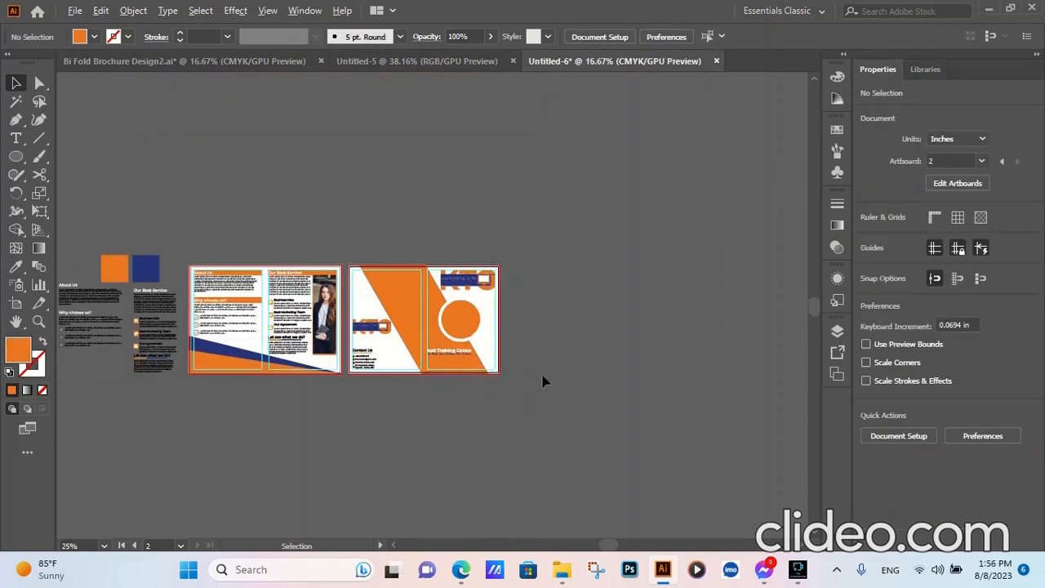
scroll(541, 327, up, 4)
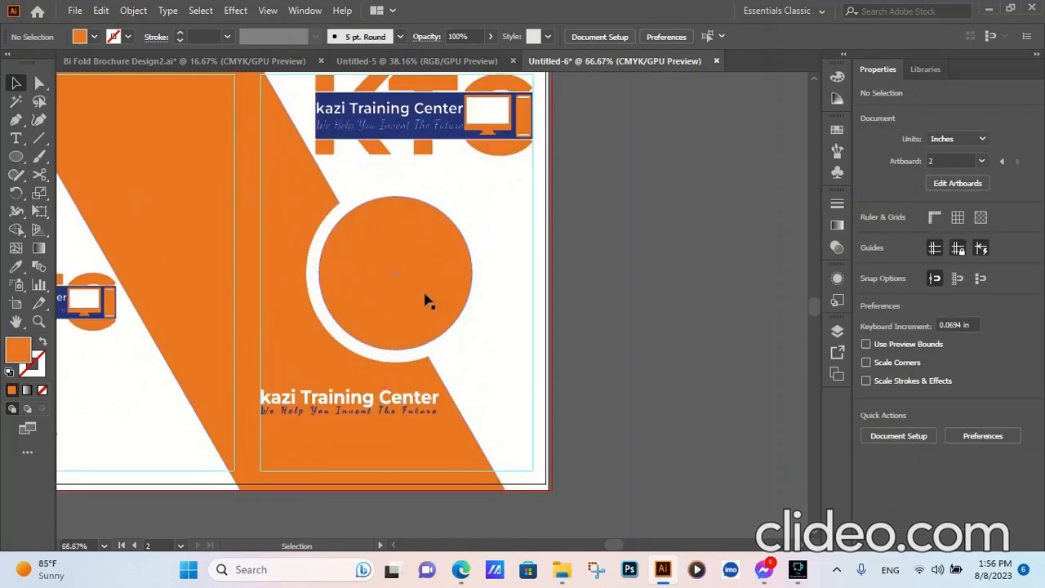
click(425, 301)
shift+click(493, 354)
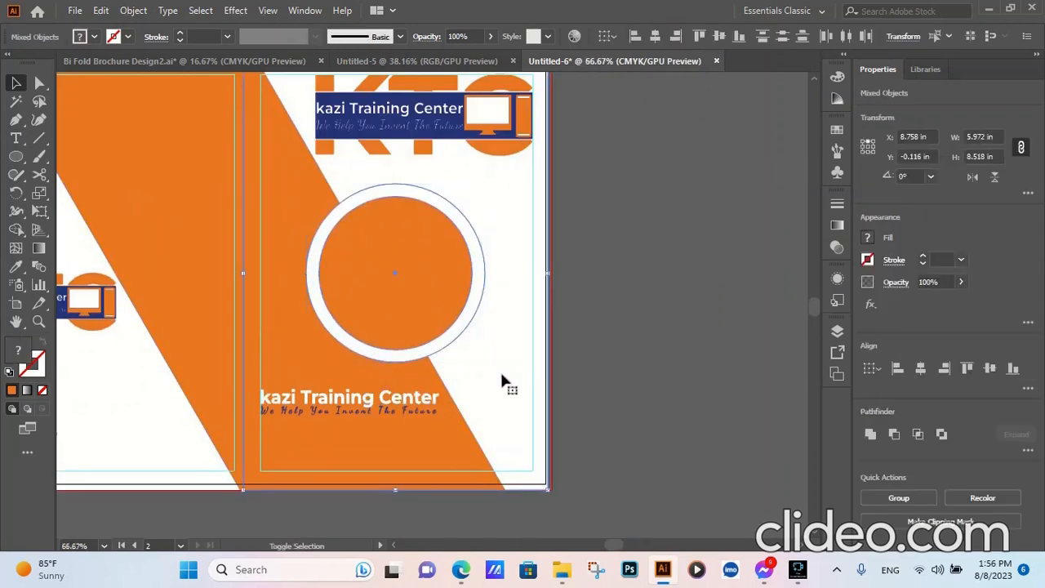
scroll(547, 302, up, 3)
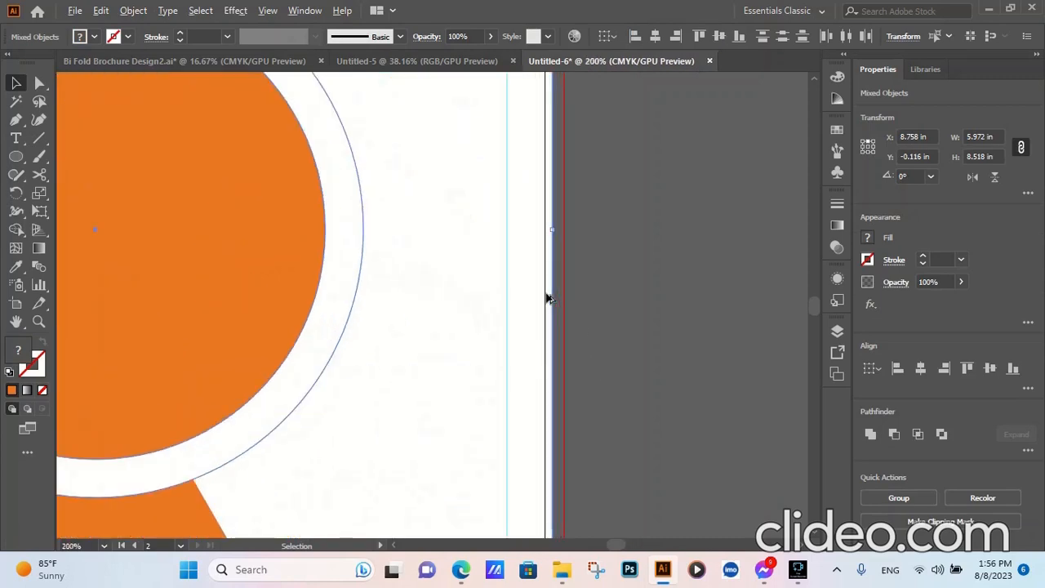
drag(520, 285, 528, 284)
key(ctrl+alt+0)
- Adjust the circle group and cover rectangle vertically so the rectangle lines up with the bottom bleed, check its edges and deselect
scroll(611, 397, up, 5)
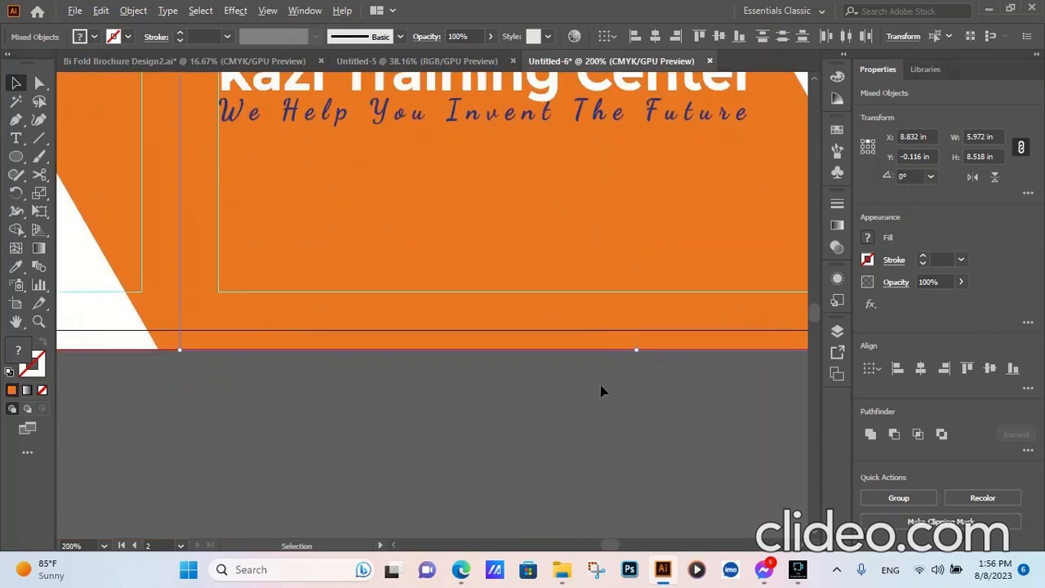
scroll(573, 389, up, 2)
scroll(525, 383, down, 3)
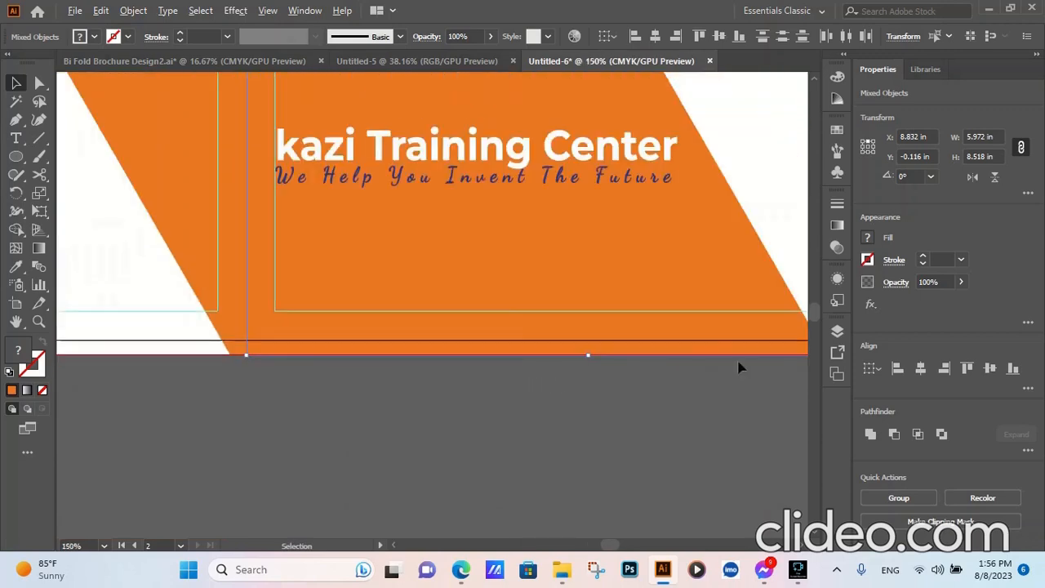
scroll(695, 359, up, 2)
scroll(324, 420, down, 3)
scroll(517, 415, up, 4)
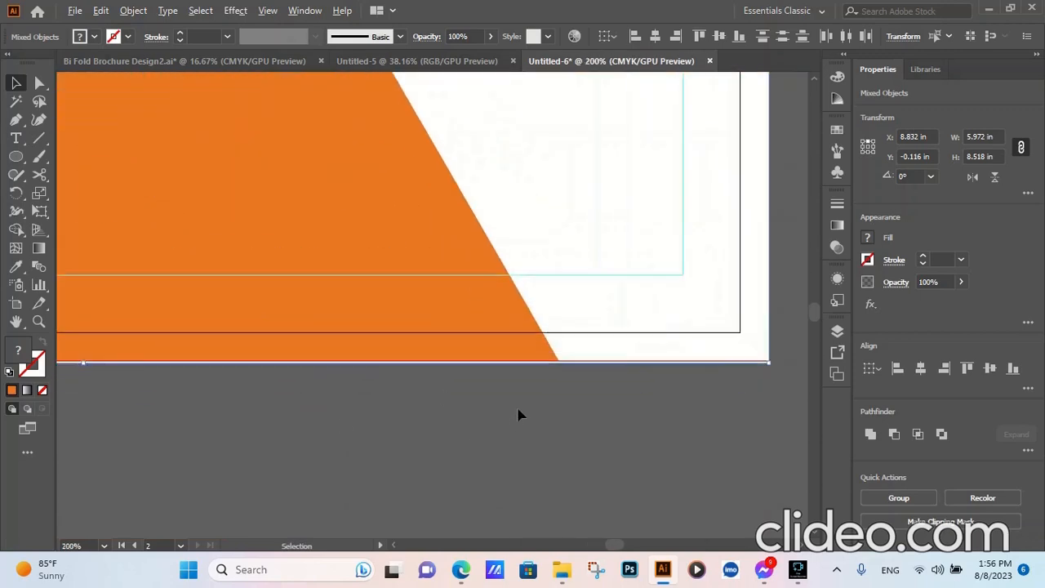
scroll(706, 349, down, 2)
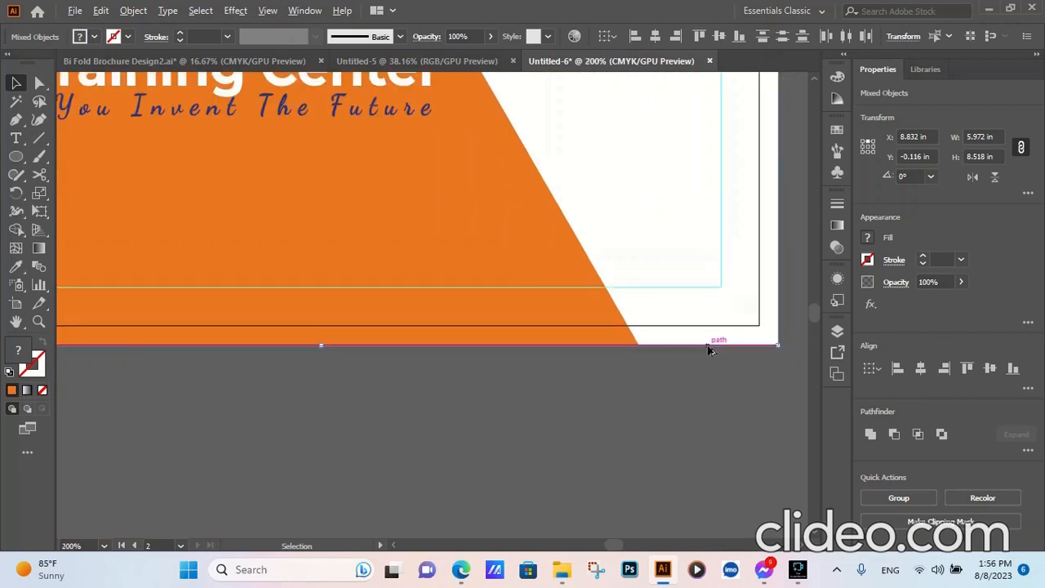
mouse_move(674, 313)
mouse_down()
mouse_move(671, 302)
mouse_move(674, 311)
mouse_up()
scroll(680, 345, down, 2)
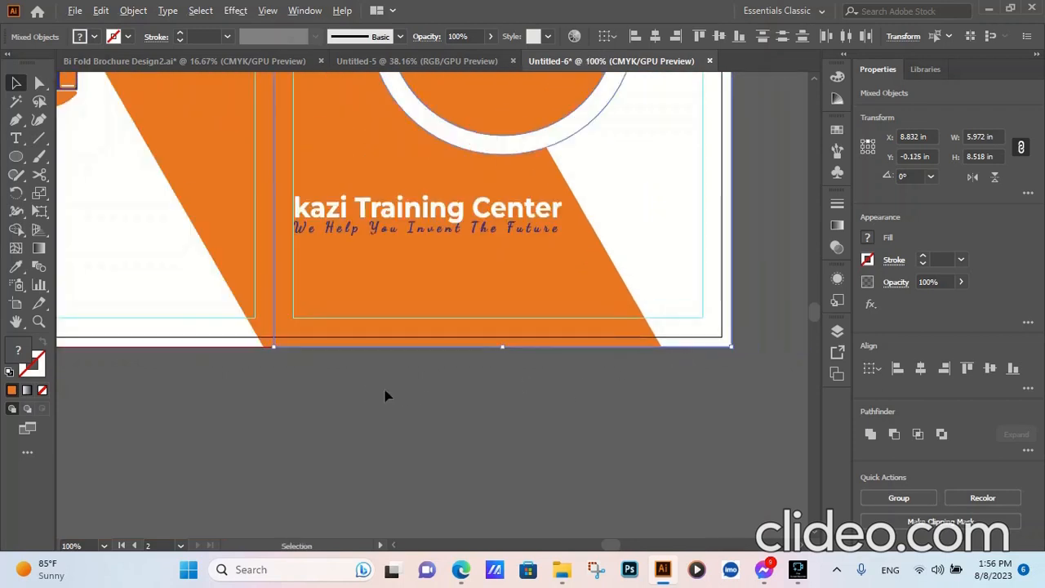
scroll(405, 359, down, 4)
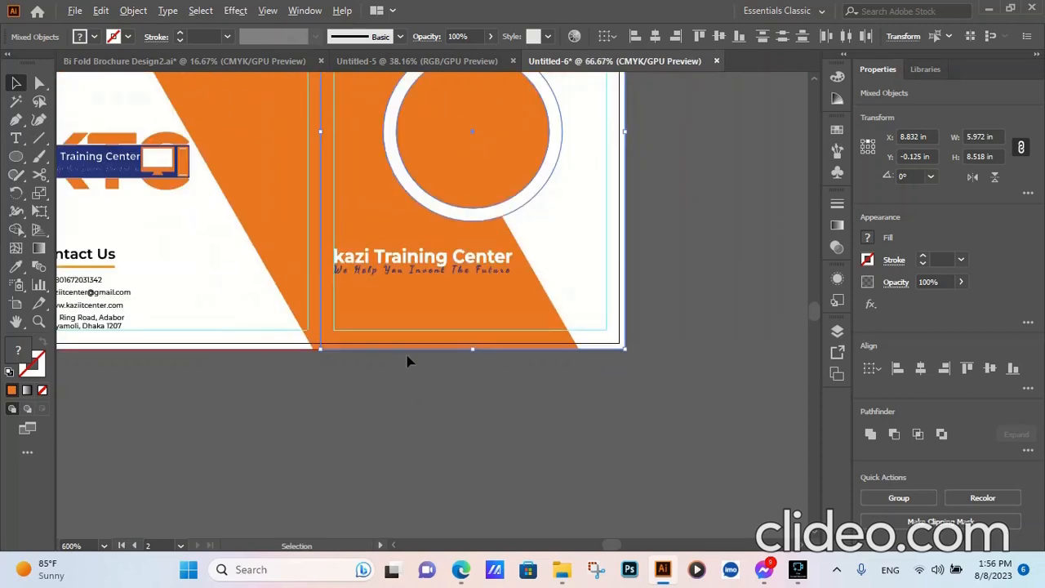
scroll(401, 193, up, 4)
scroll(430, 200, down, 2)
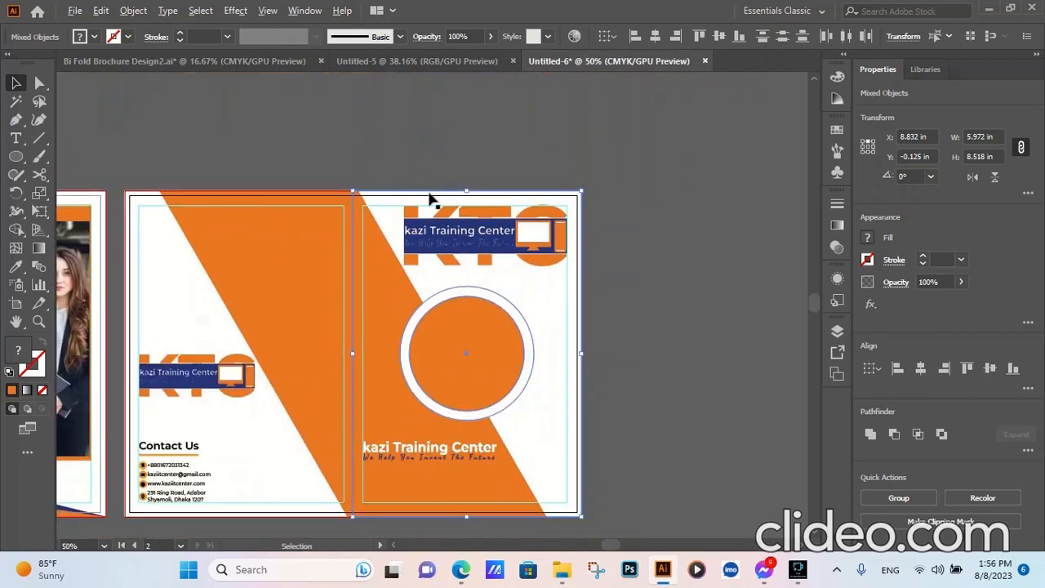
scroll(600, 359, up, 5)
scroll(597, 354, down, 5)
click(695, 306)
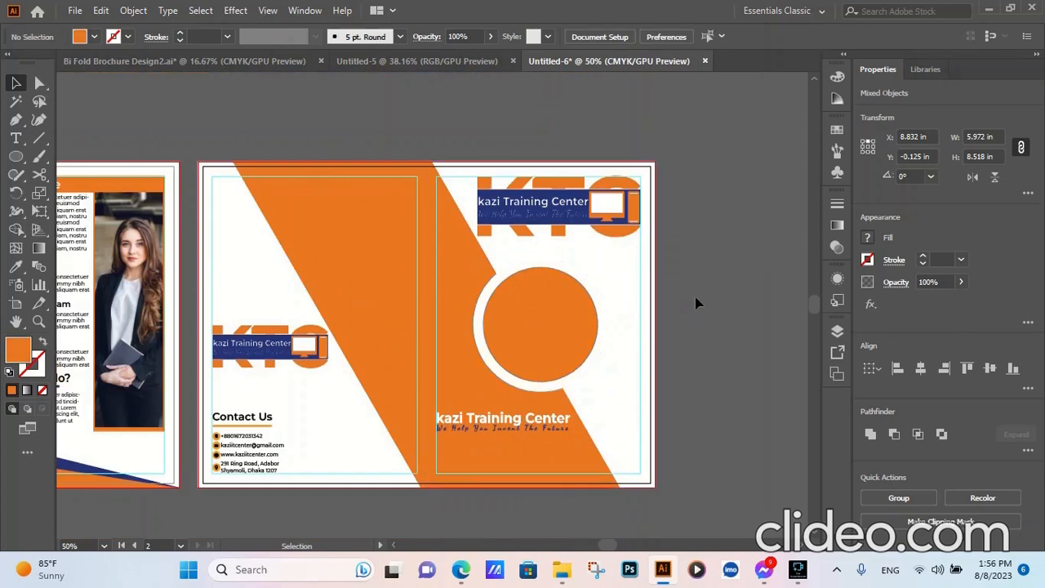
- Ungroup the orange and white circles on the front cover, check that the orange circle selects separately and deselect it
click(540, 337)
right_click(540, 334)
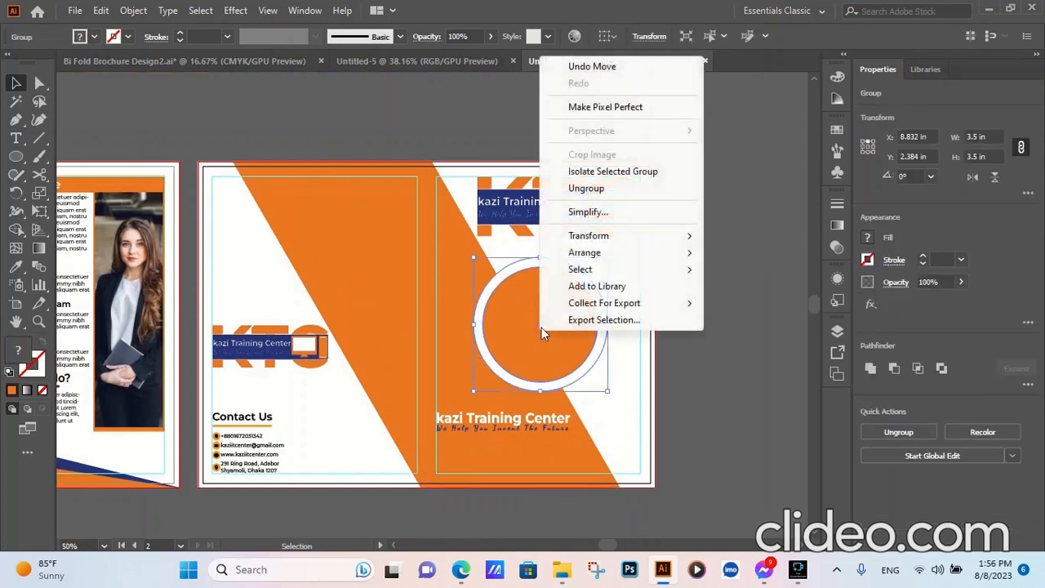
click(602, 189)
click(653, 306)
click(560, 325)
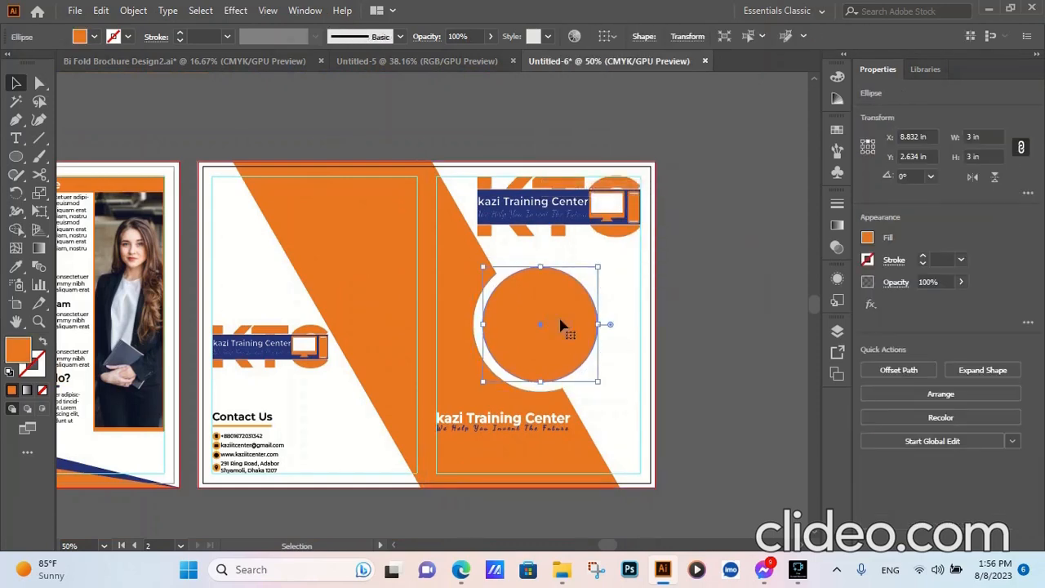
click(725, 284)
- Place the attractive-laughing-freelancer-woman photo from the Brochure folder on the front cover
click(75, 10)
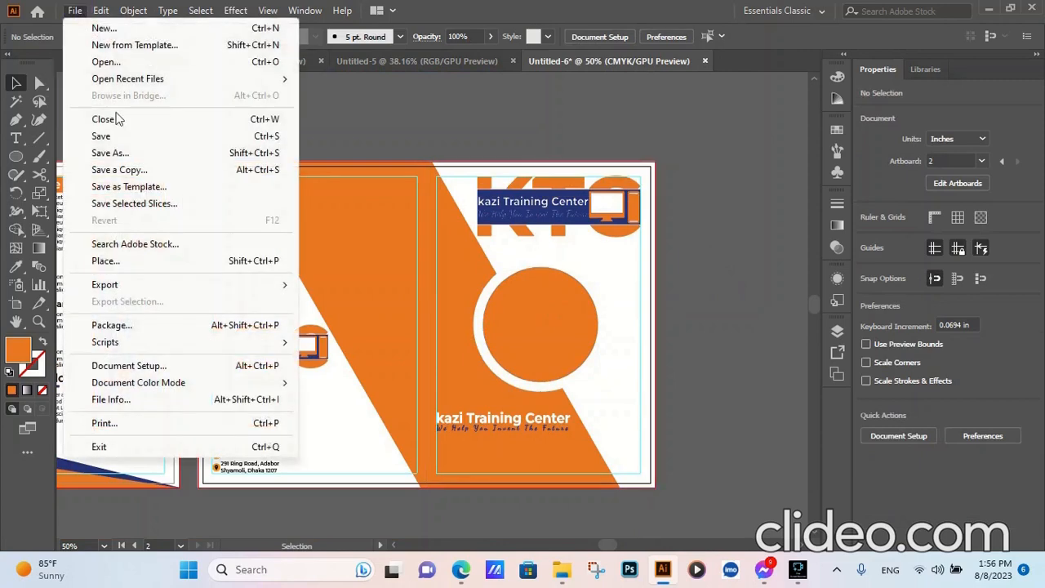
click(99, 256)
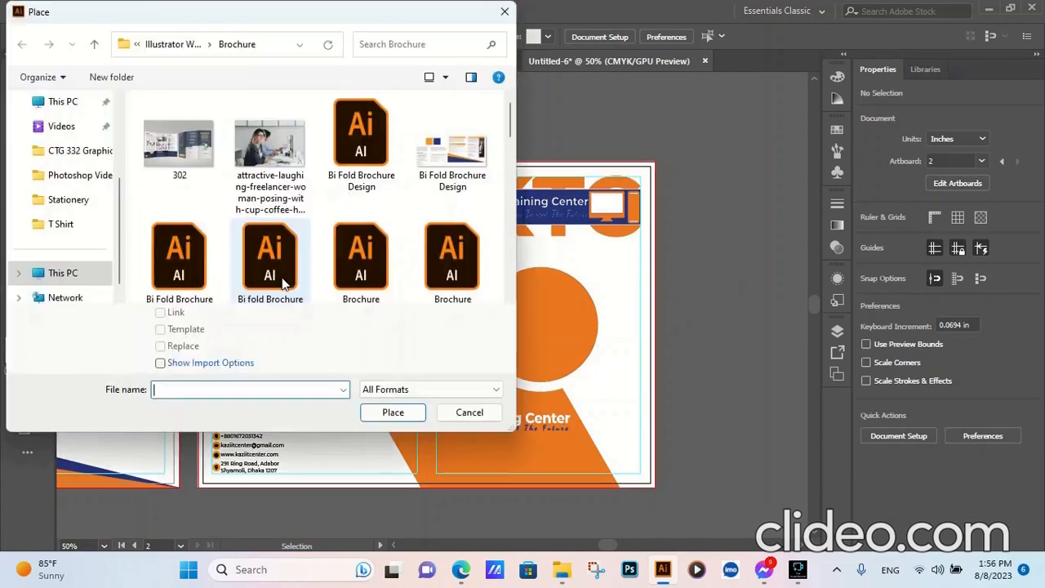
click(269, 155)
click(393, 412)
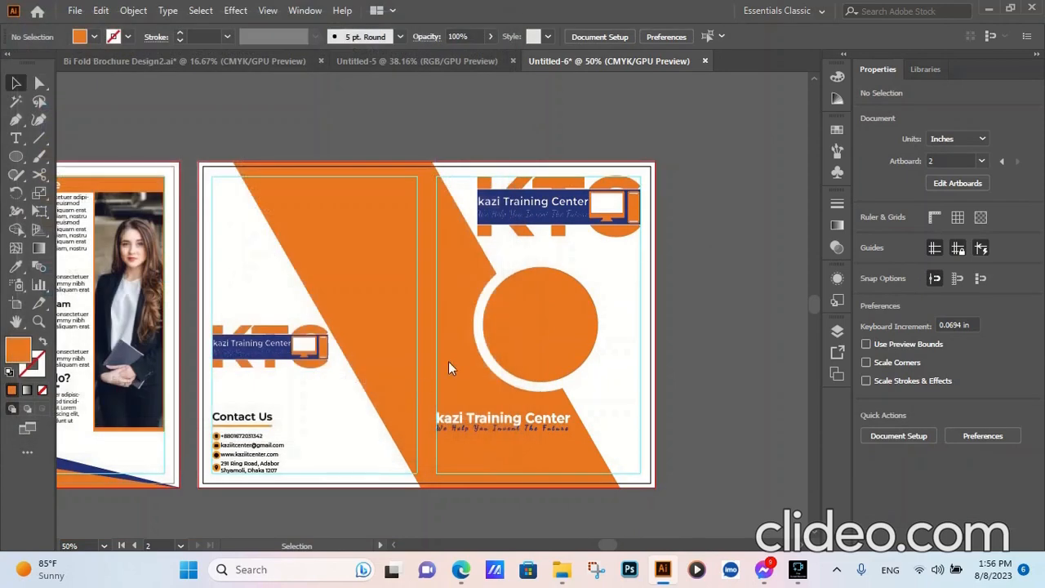
click(468, 282)
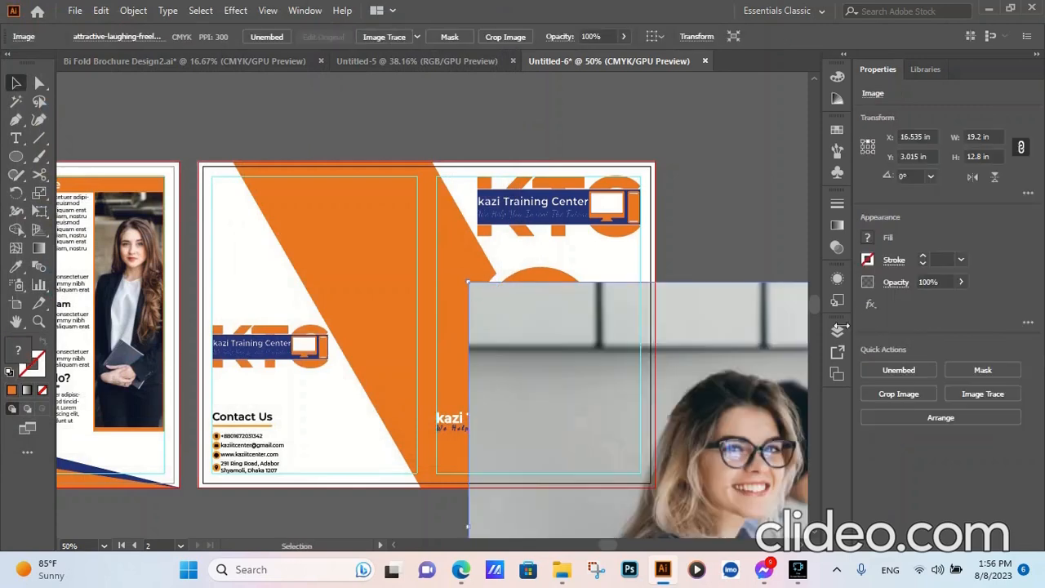
- Scale the placed photo proportionally to 6.75 in wide and 4.5 in high and move it over the front cover
scroll(981, 136, down, 20)
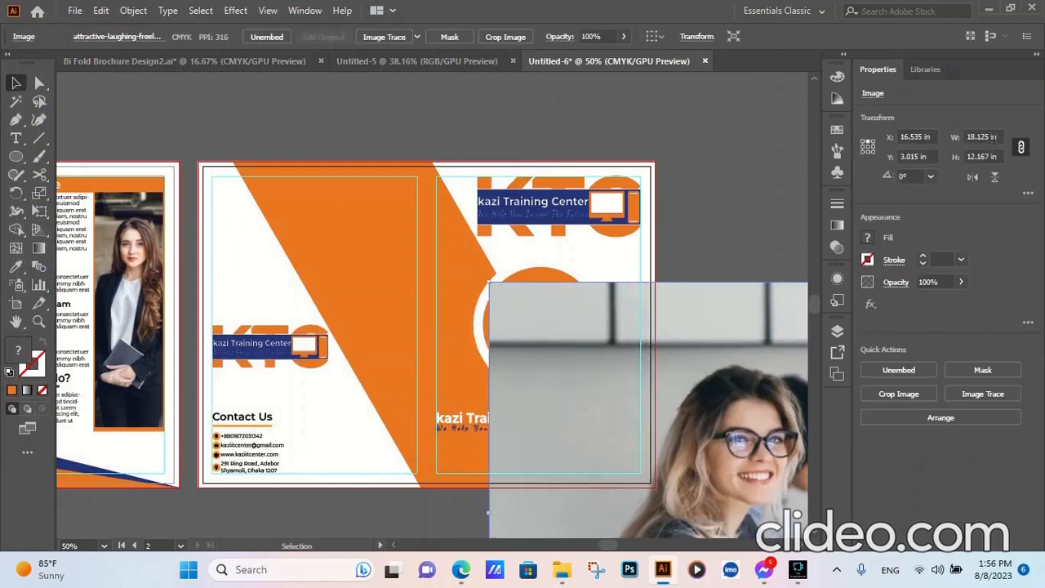
scroll(980, 137, down, 20)
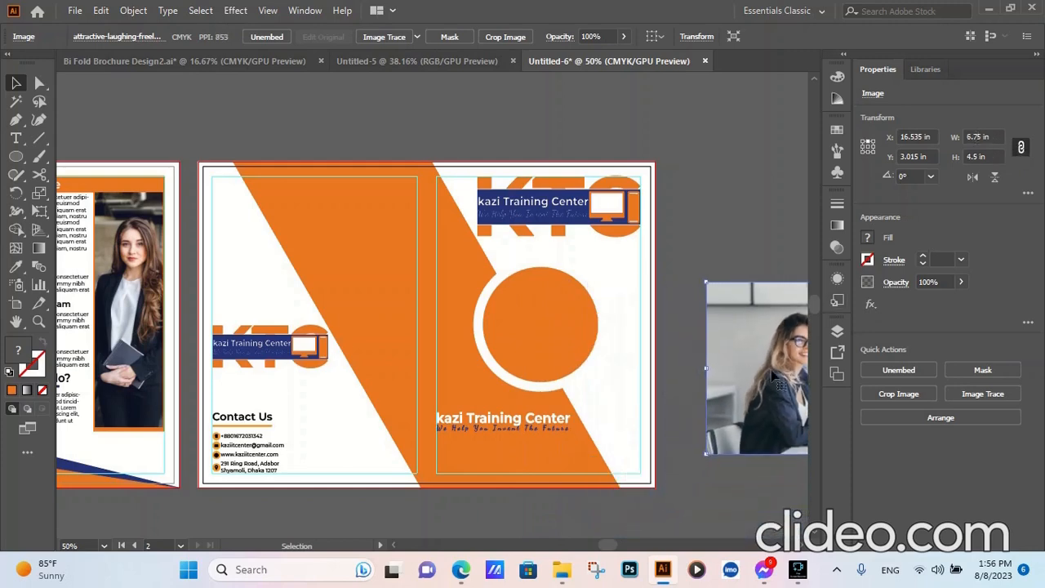
drag(774, 374, 589, 320)
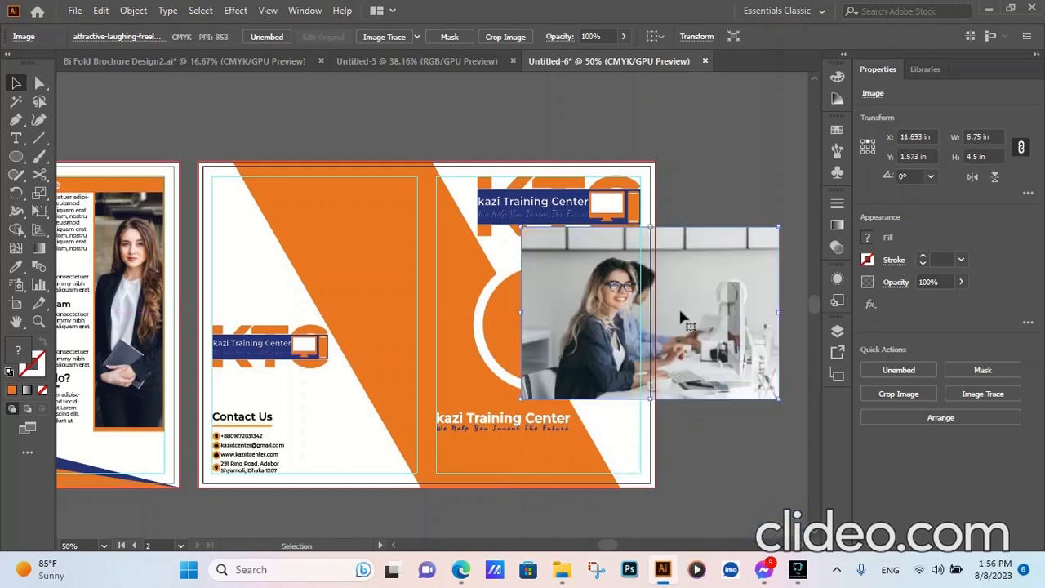
- Reflect the photo across its vertical axis so that it is mirrored left to right
click(126, 11)
mouse_move(216, 25)
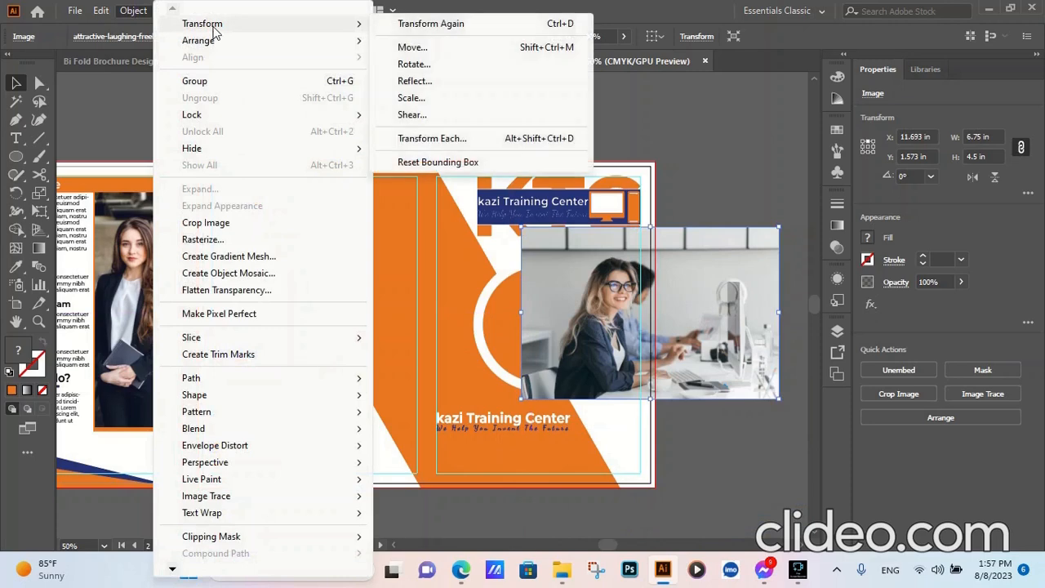
click(413, 80)
click(808, 371)
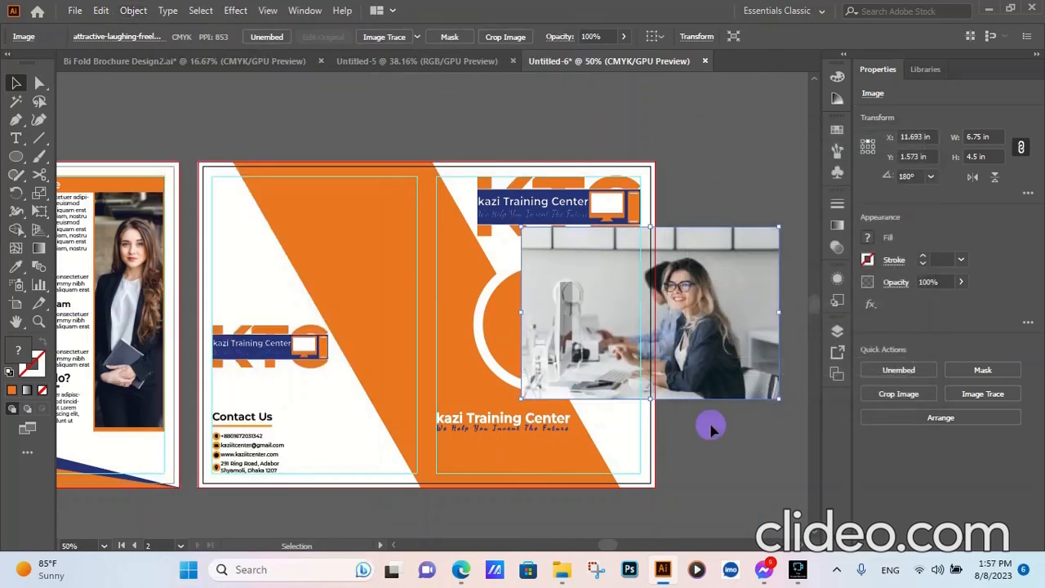
click(710, 429)
- Move the mirrored photo over the orange circle and bring the circle to the front
drag(731, 332, 529, 350)
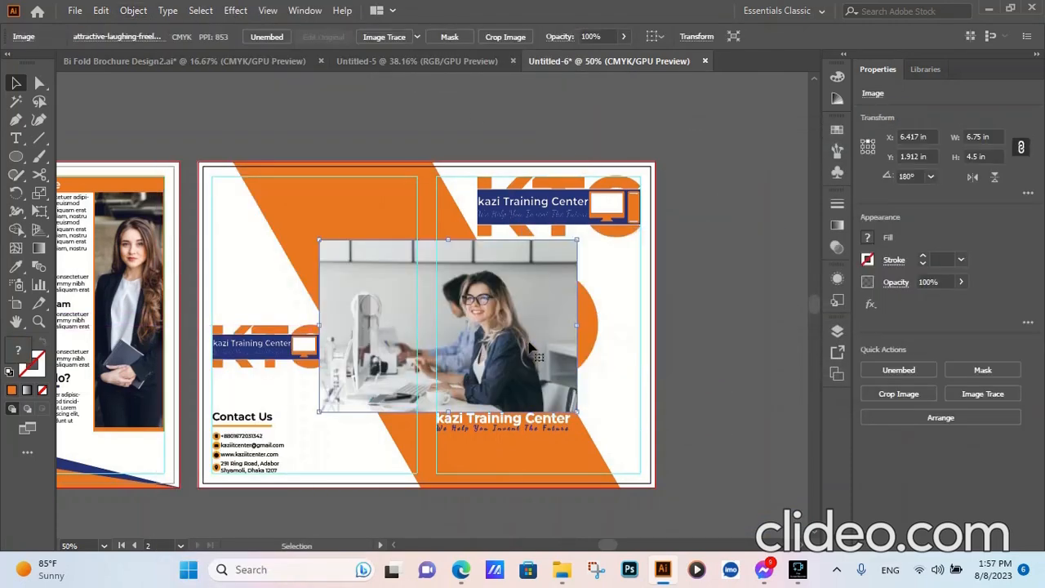
click(592, 329)
right_click(591, 328)
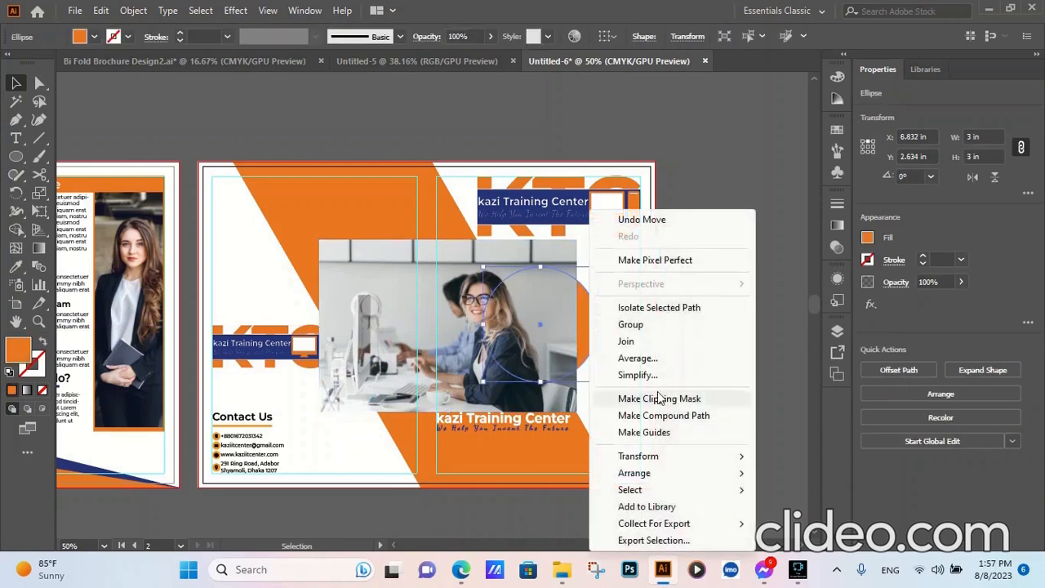
mouse_move(645, 474)
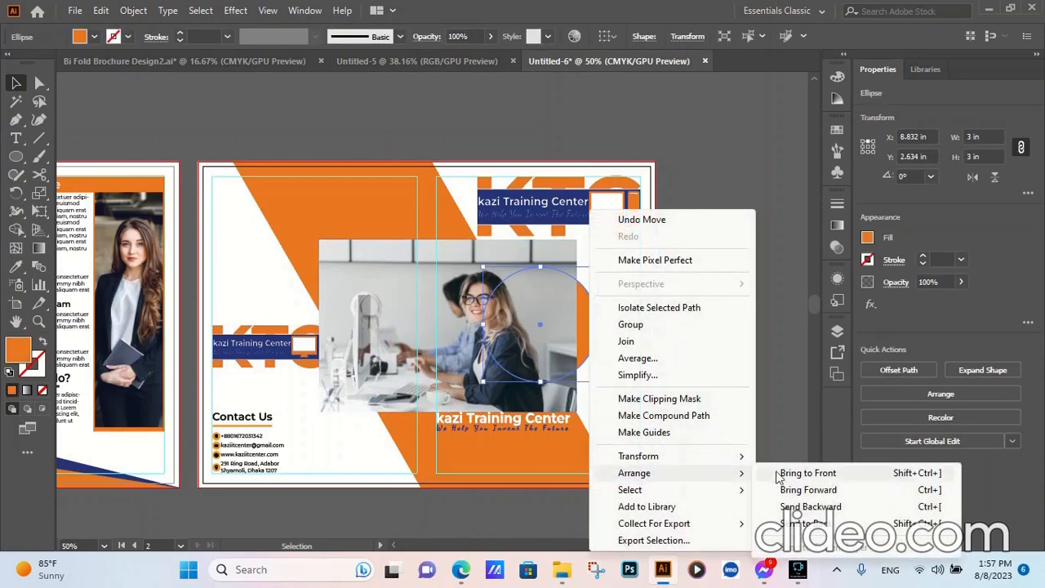
click(799, 476)
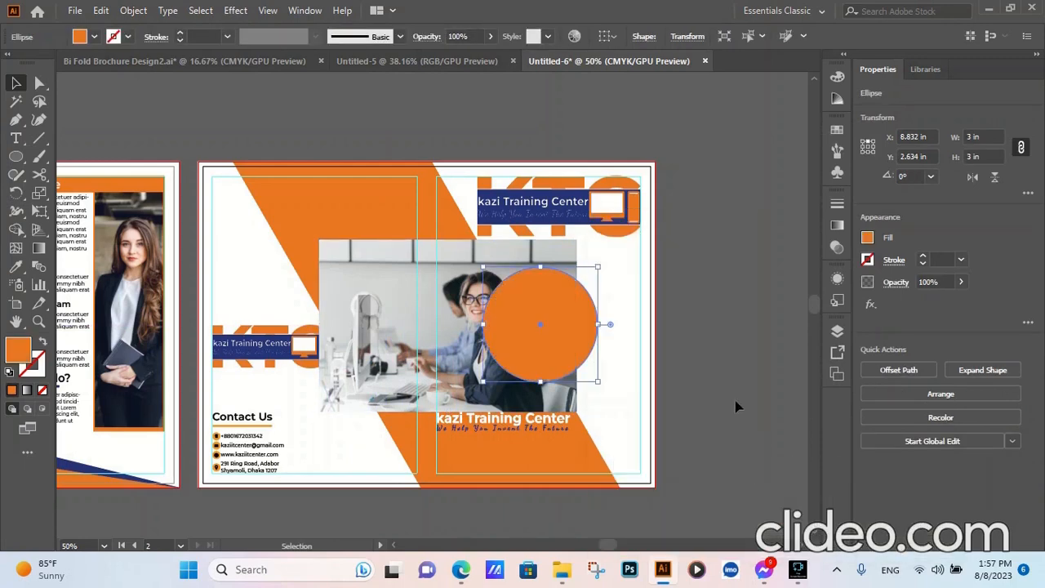
- Clip the photo with the orange circle using a clipping mask and deselect the result
shift+click(456, 358)
right_click(502, 332)
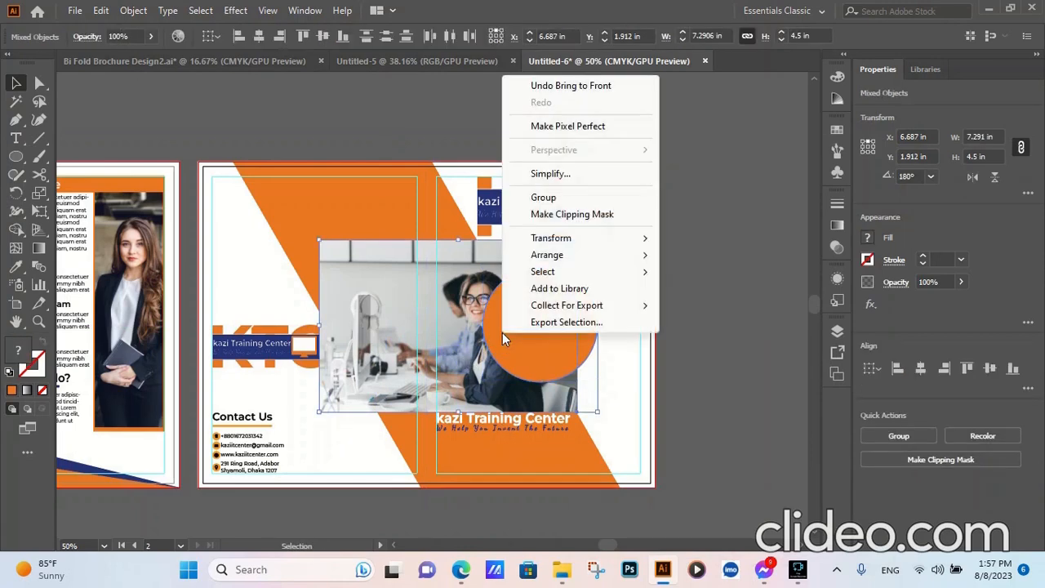
click(561, 216)
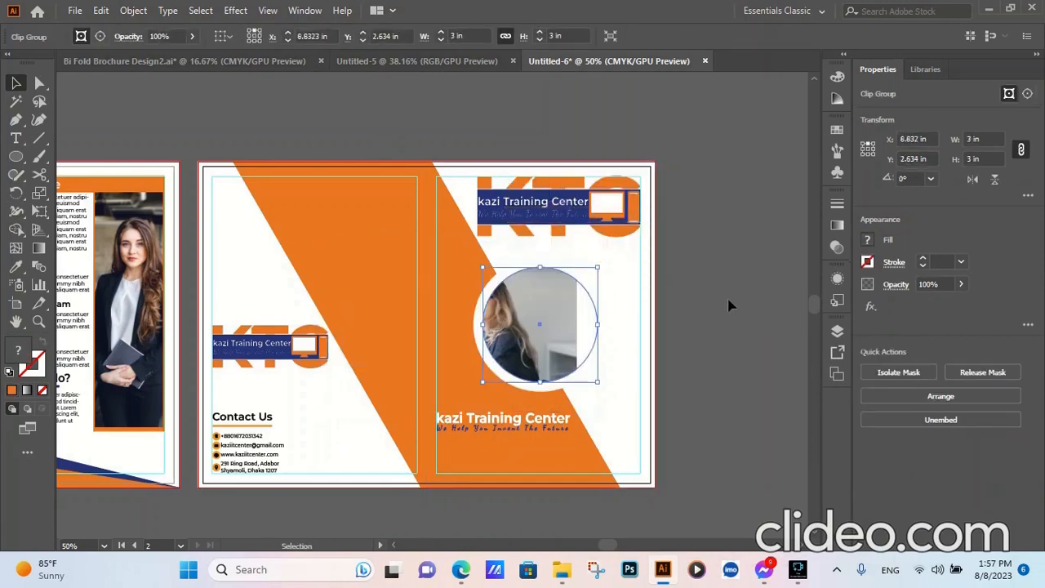
click(690, 315)
- Isolate the circular clip group, shift the photo to frame the woman, and scale it to 4.875 in wide and 3.25 in high
double_click(526, 338)
drag(532, 333, 587, 330)
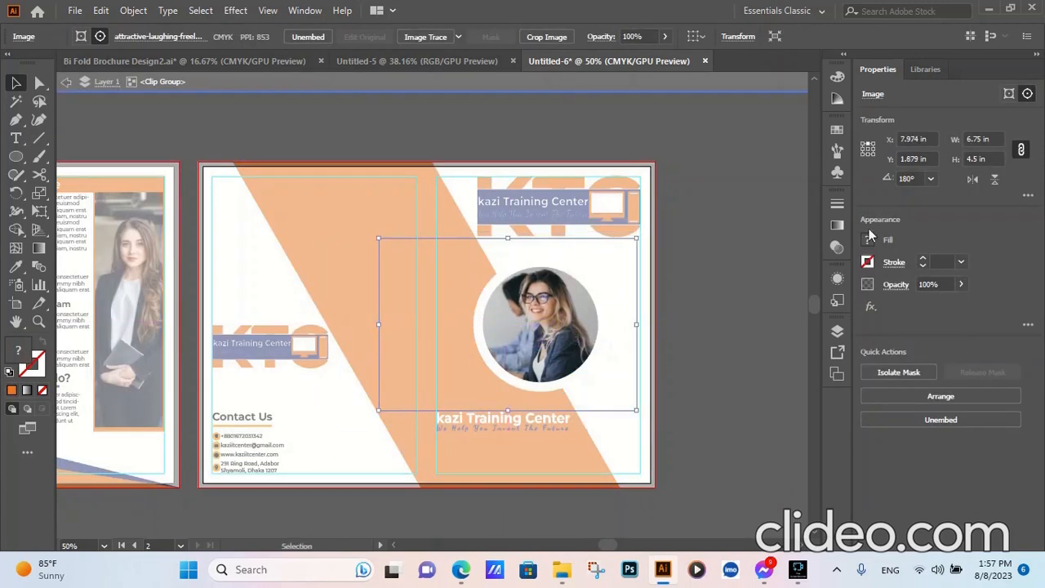
scroll(978, 140, down, 13)
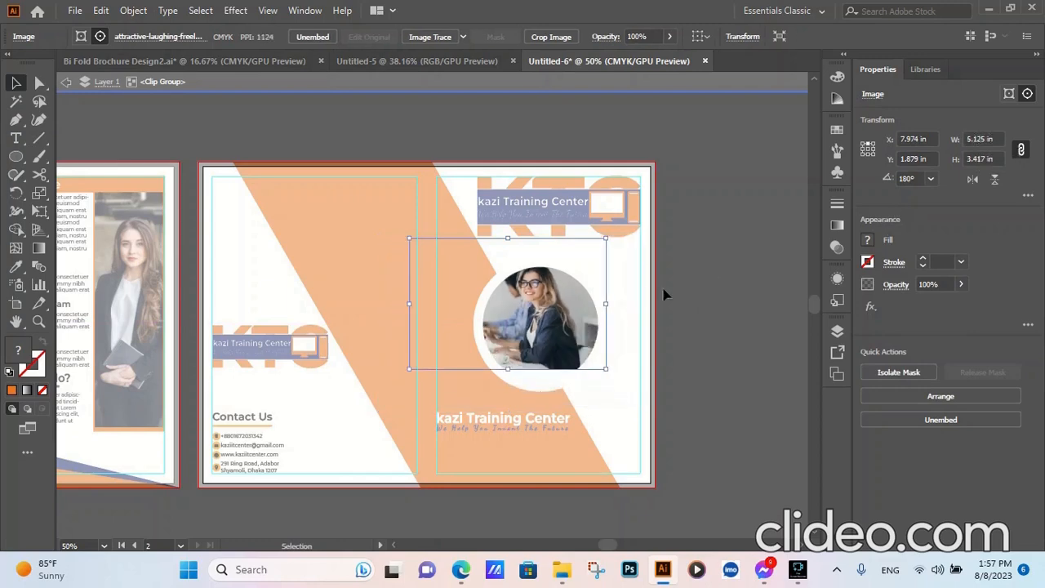
drag(559, 312, 563, 334)
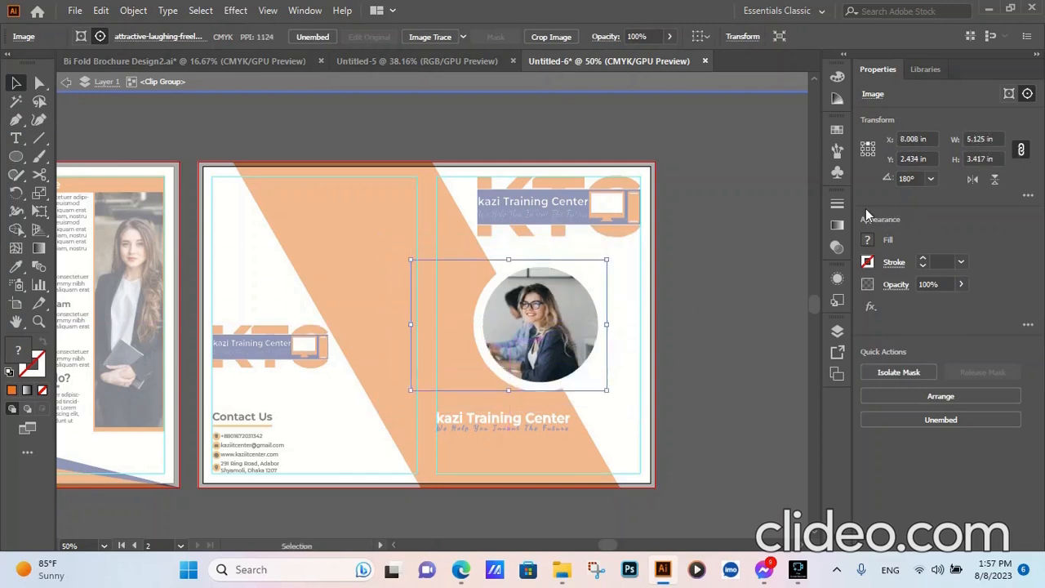
scroll(979, 139, down, 2)
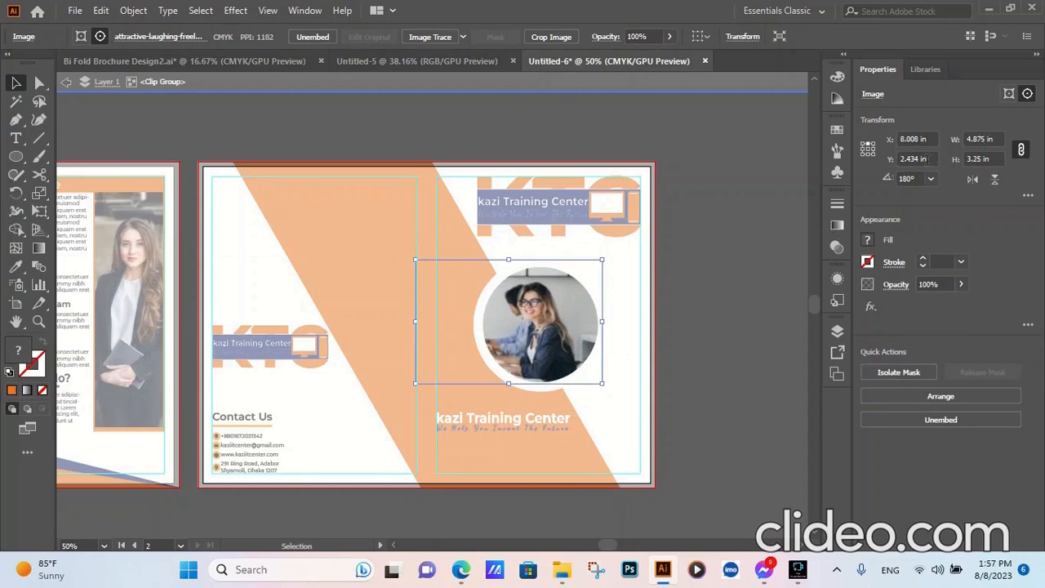
drag(569, 321, 572, 327)
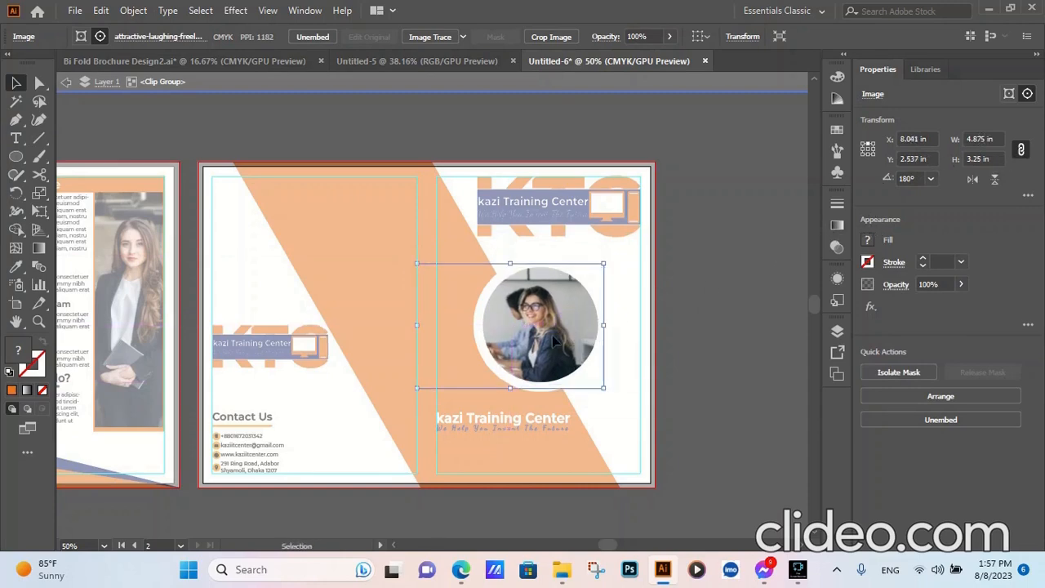
- Fine-tune the photo's position inside the circle to X 8.284 in, Y 2.453 in and exit the clip group isolation
drag(553, 340, 561, 330)
key(Down)
key(Down)
key(Down)
key(Down)
key(Down)
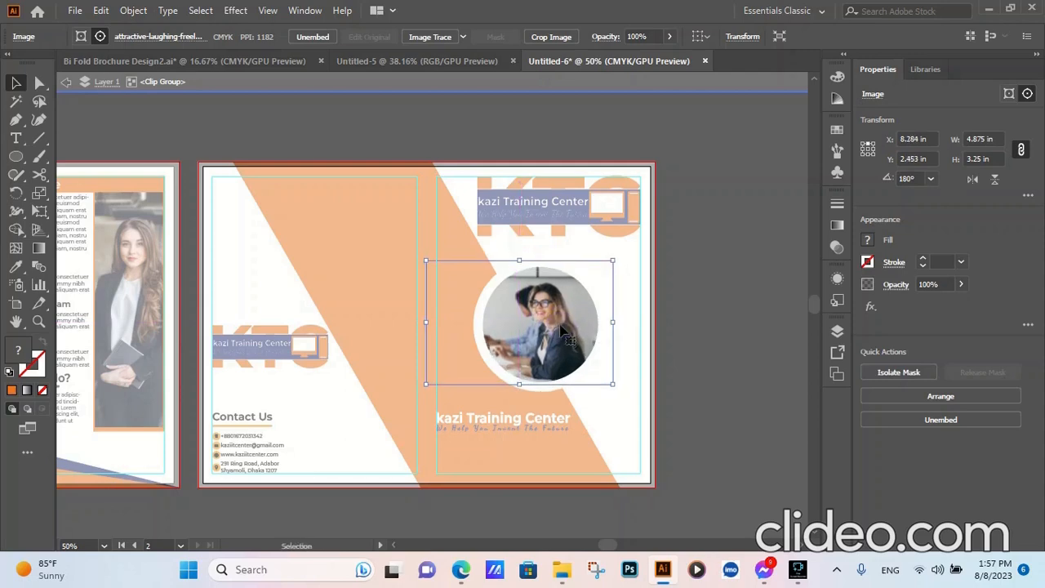
double_click(706, 286)
- Duplicate the front cover's white "kazi Training Center" title and tagline group to the upper end of the orange band on the back cover
scroll(750, 273, down, 2)
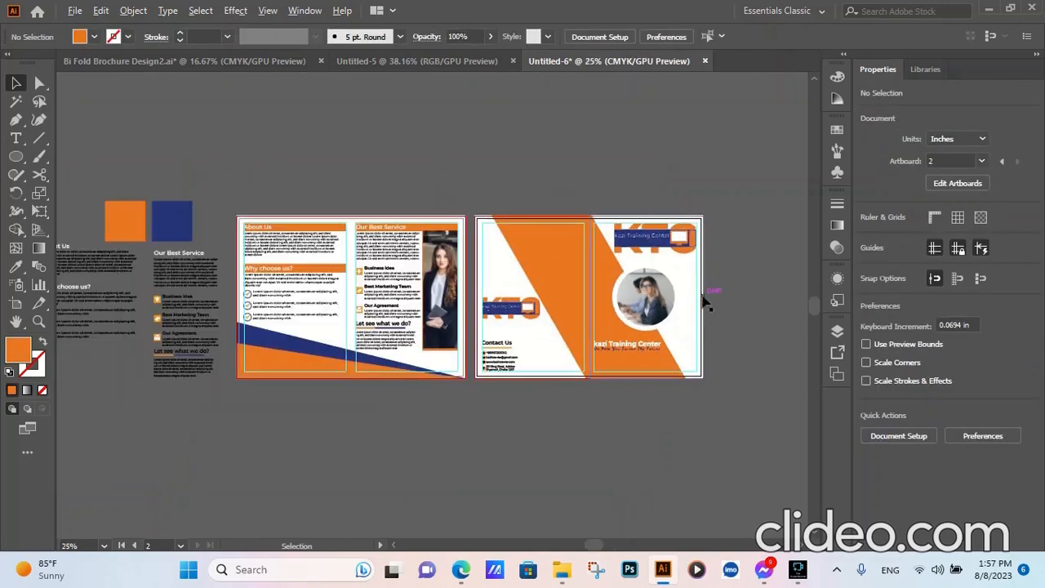
scroll(678, 295, up, 3)
scroll(771, 241, down, 3)
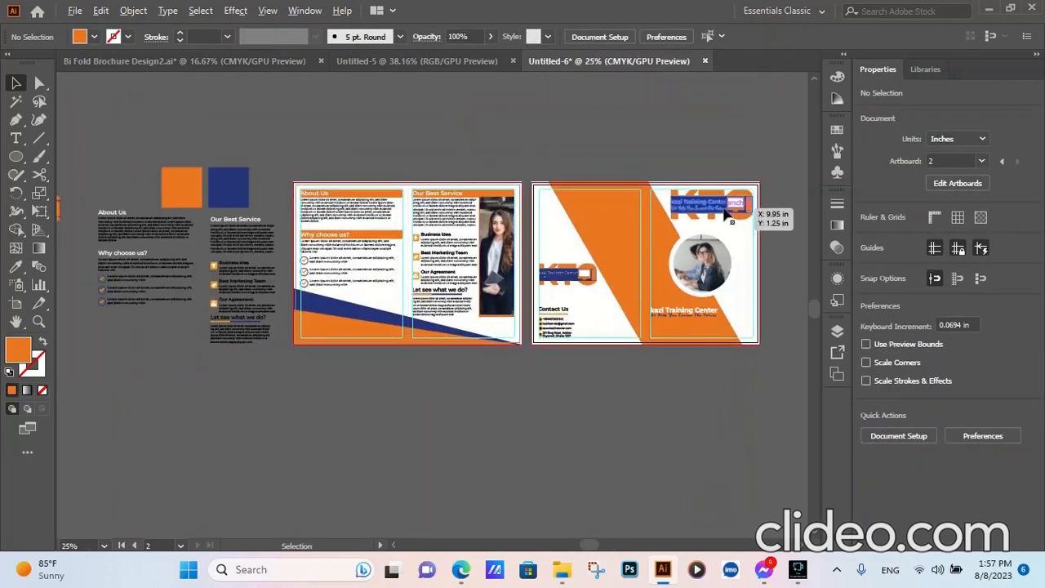
scroll(750, 229, up, 2)
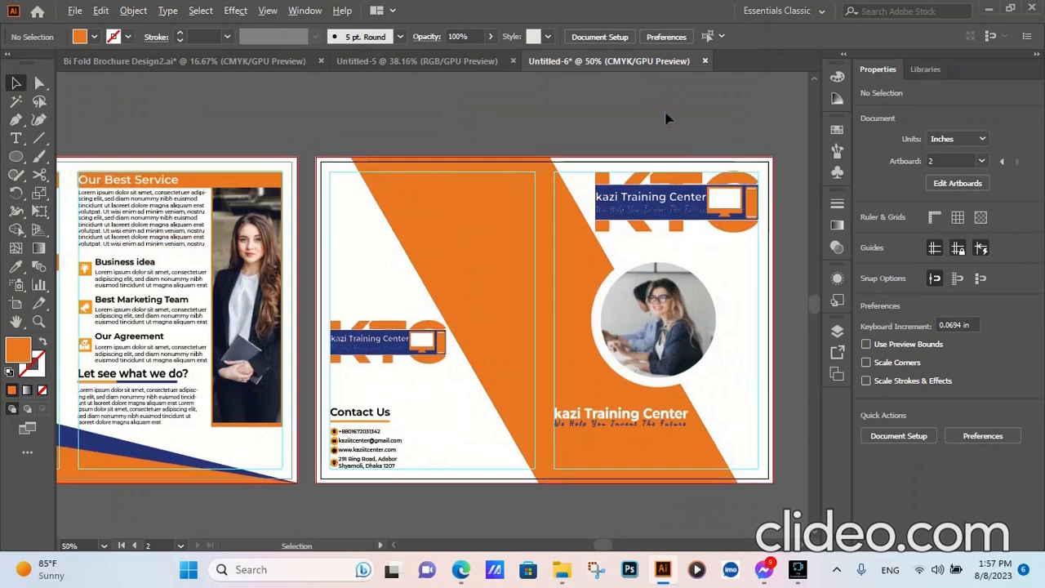
scroll(665, 119, down, 1)
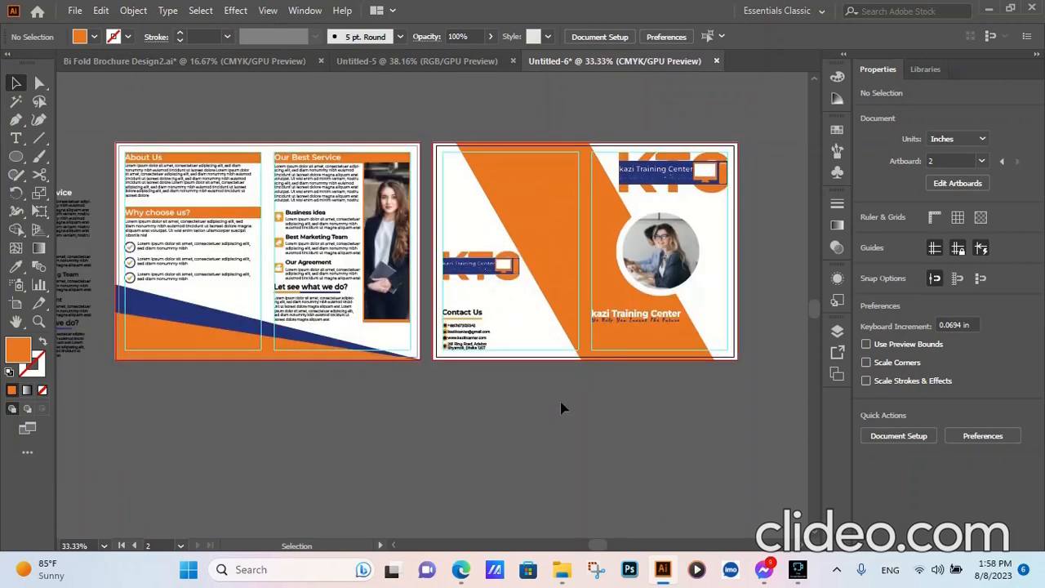
drag(628, 317, 544, 167)
scroll(544, 167, up, 5)
scroll(554, 171, up, 1)
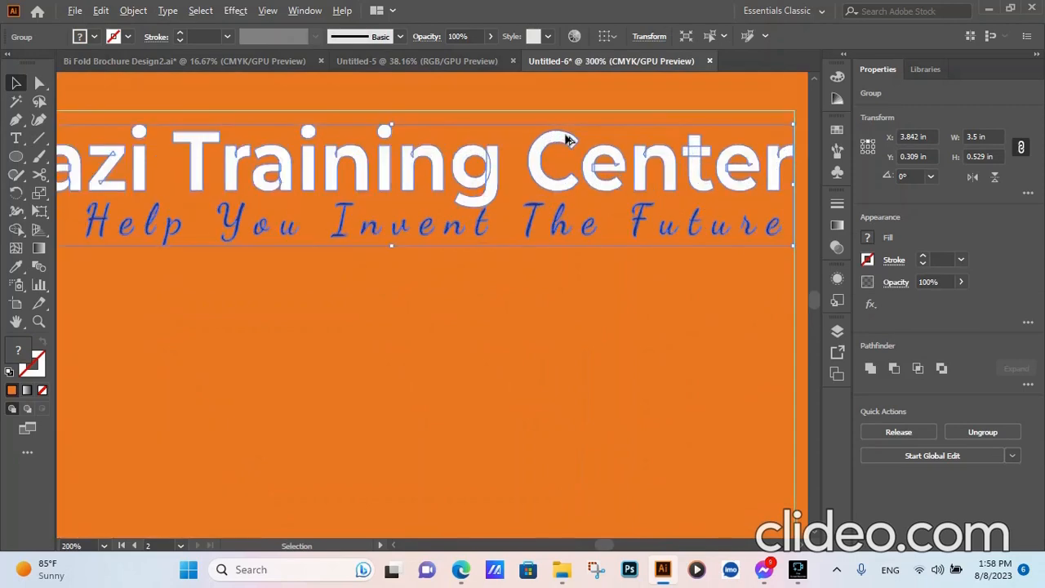
- Align the copied title group with the back cover's upper and right margin guides at X 3.847 in, Y 0.249 in, and deselect it
drag(635, 164, 650, 142)
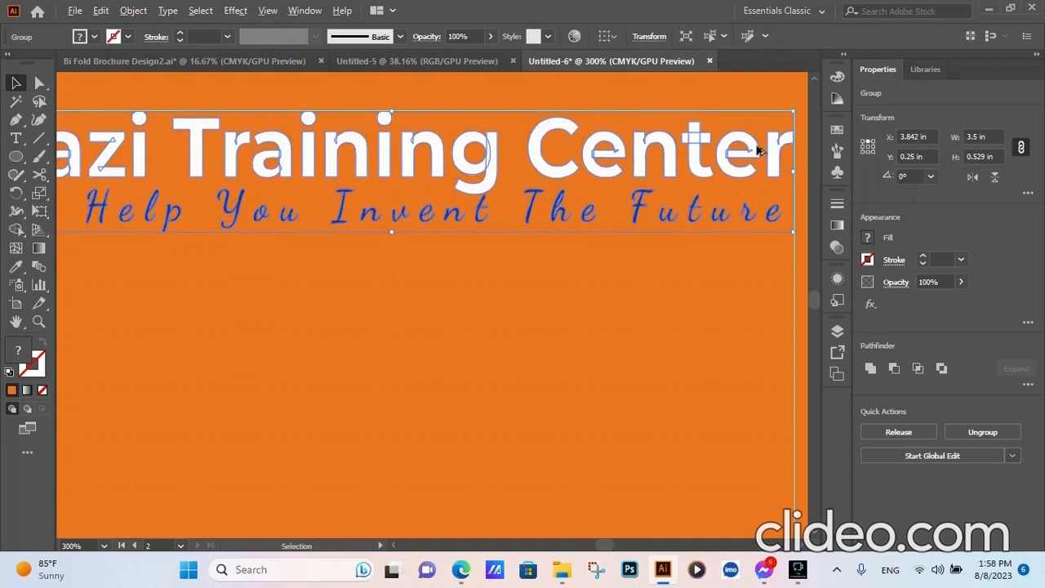
scroll(787, 147, up, 5)
scroll(637, 206, down, 5)
scroll(684, 177, up, 5)
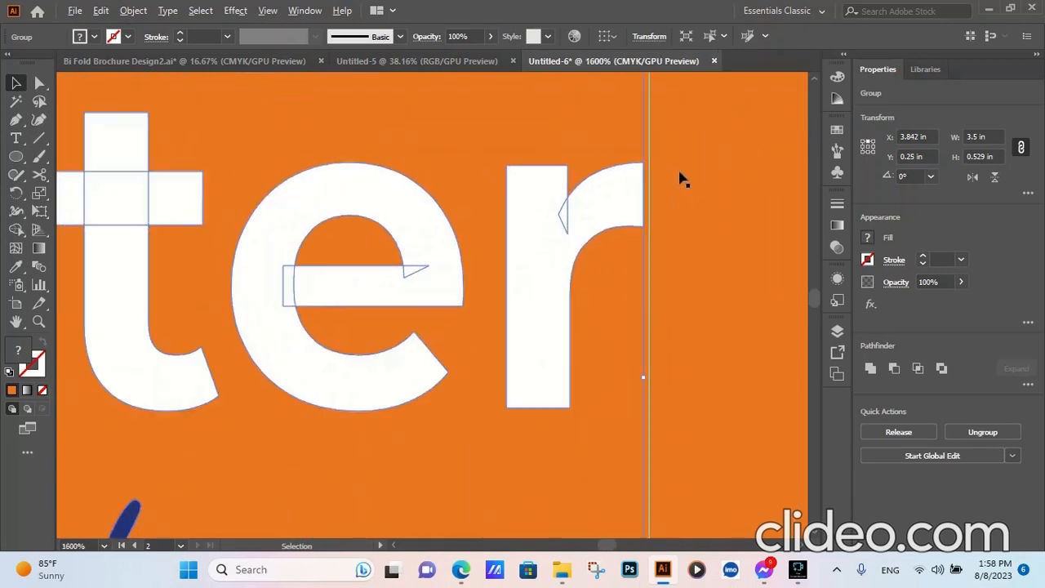
drag(612, 197, 617, 195)
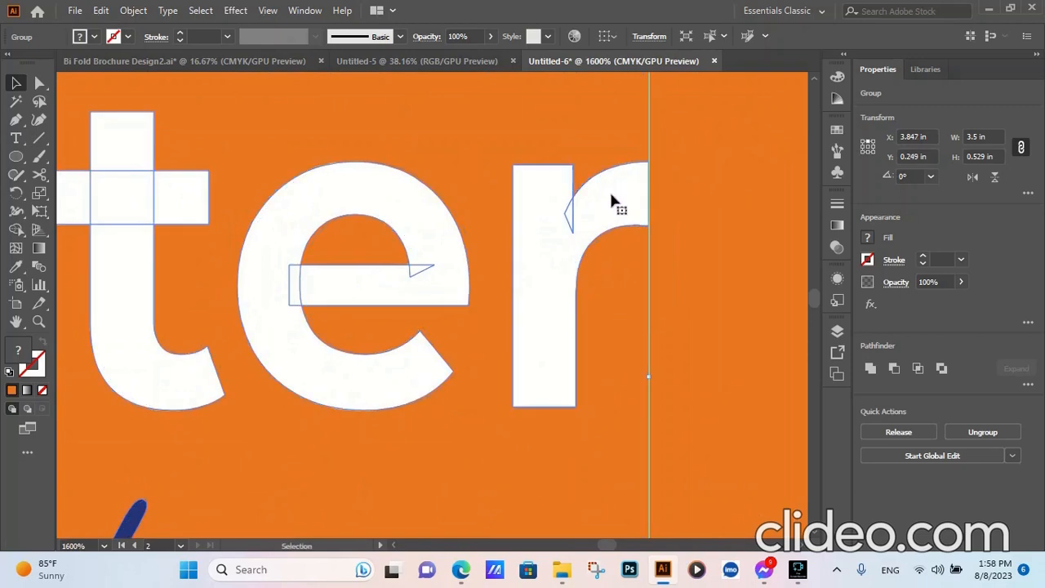
scroll(612, 193, down, 4)
scroll(347, 169, up, 1)
scroll(401, 174, down, 2)
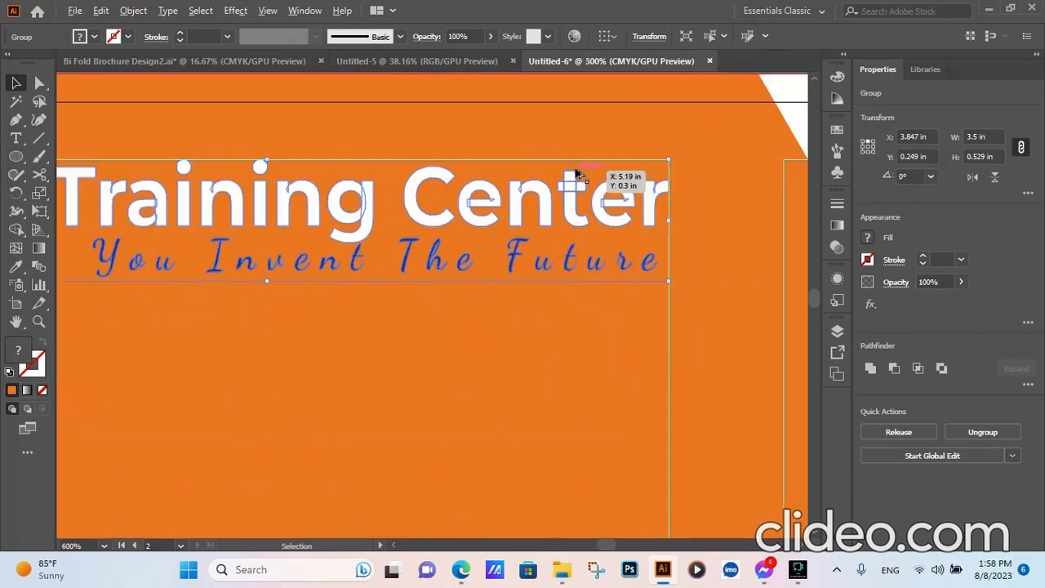
scroll(203, 163, up, 4)
scroll(457, 221, down, 4)
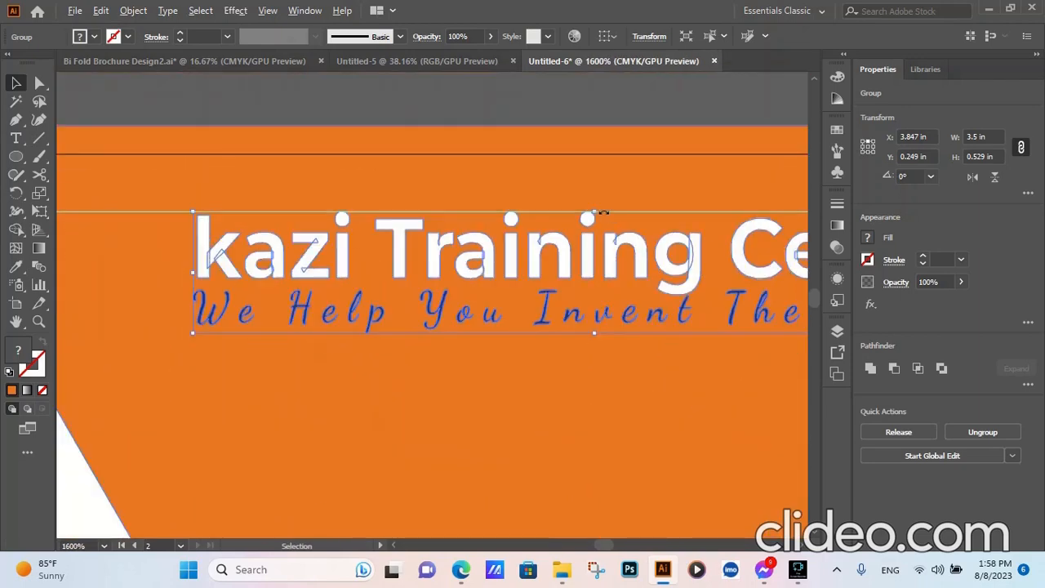
scroll(403, 239, down, 5)
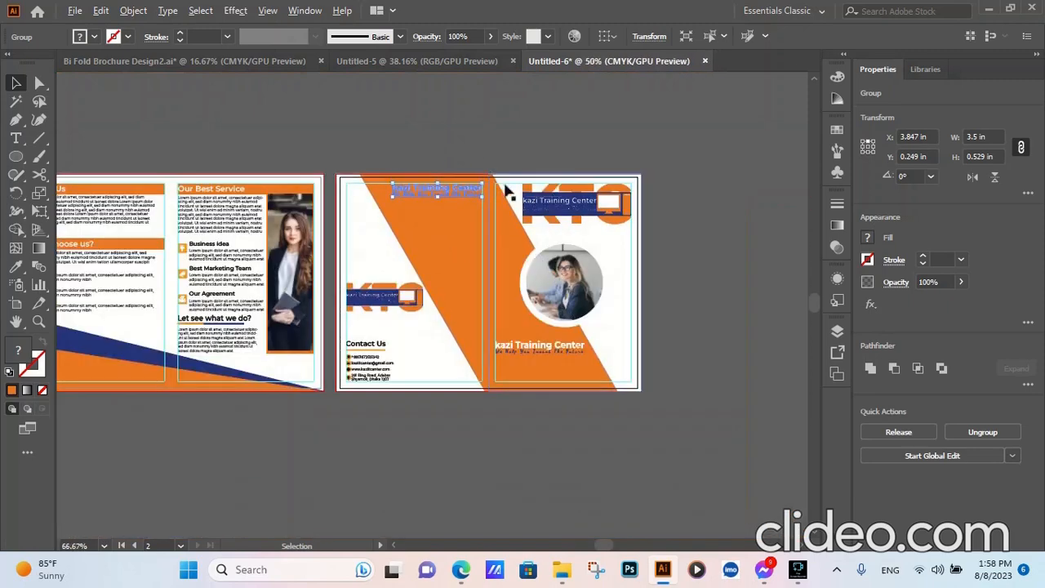
click(548, 138)
scroll(352, 171, up, 1)
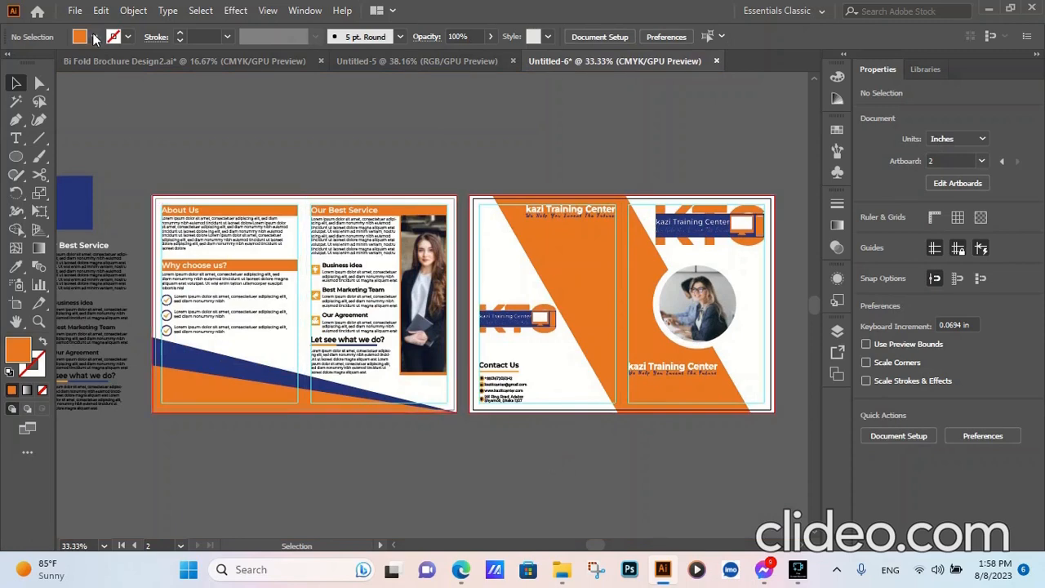
- Save the document in the Brochure folder as "Bi Fold Brochure Design.3" in Adobe Illustrator format, accepting the Illustrator 2020 options
click(74, 10)
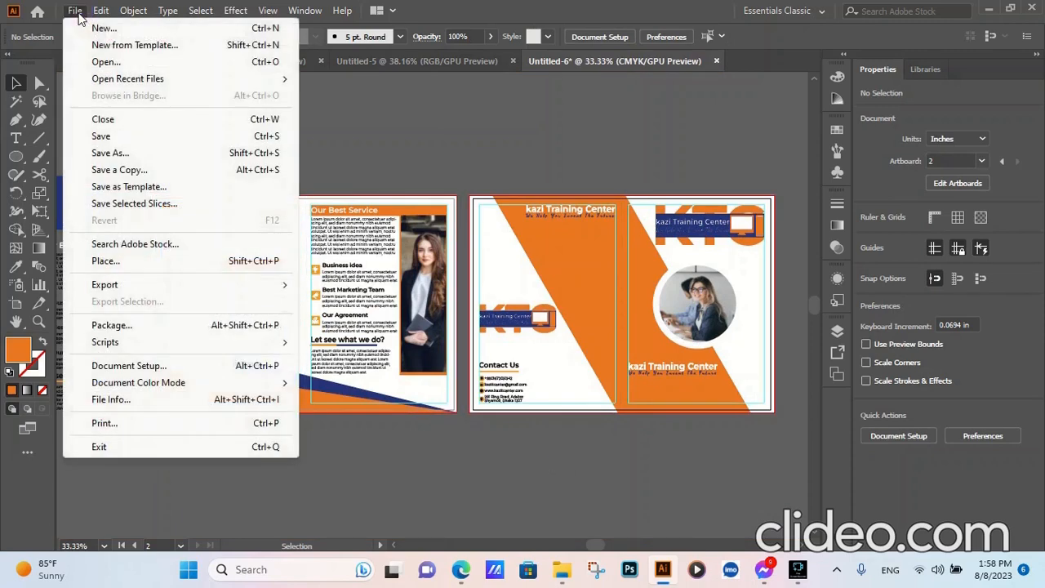
click(110, 137)
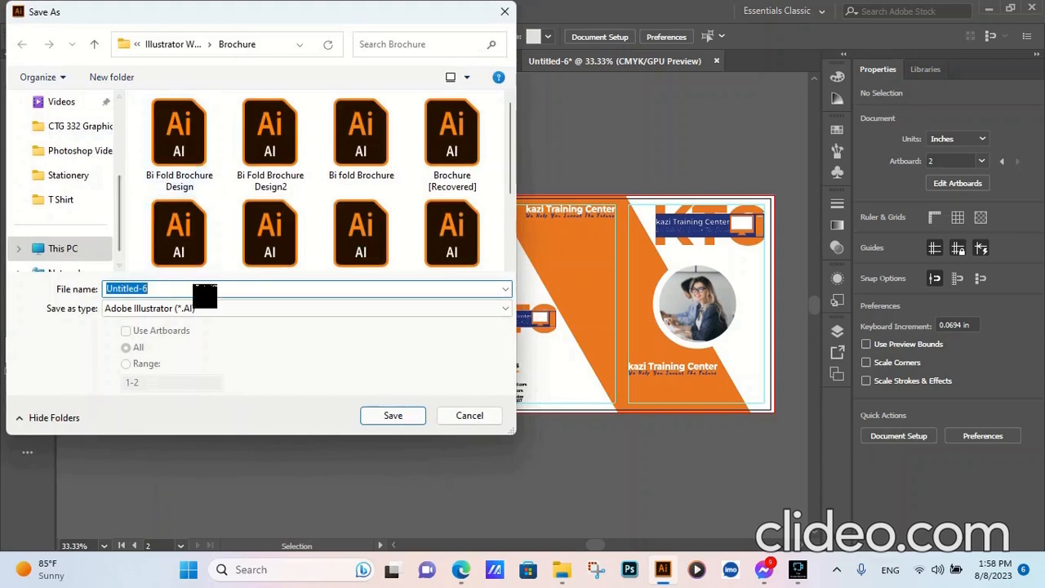
text(b)
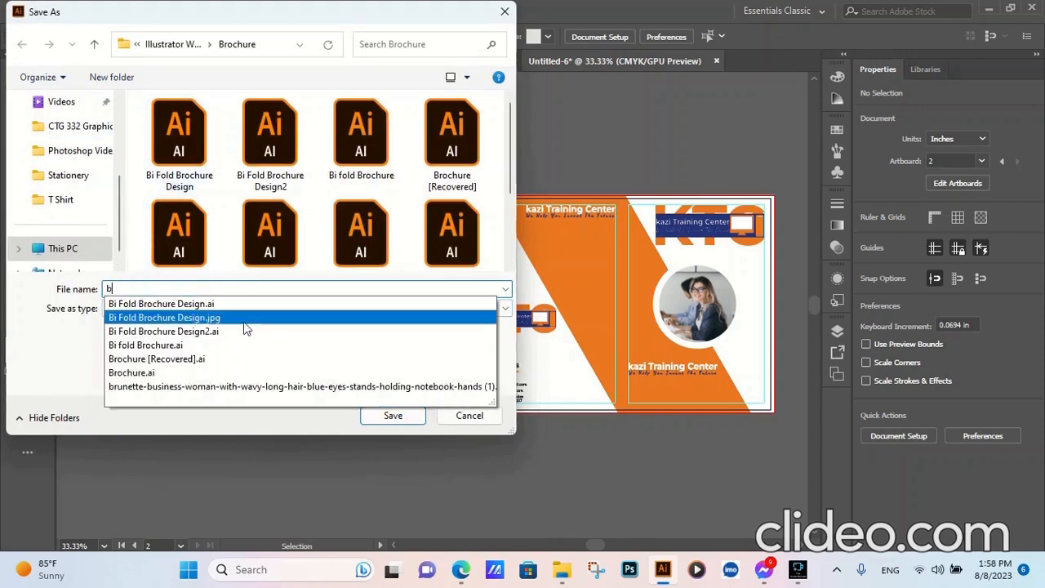
click(225, 306)
click(229, 286)
key(BackSpace)
key(BackSpace)
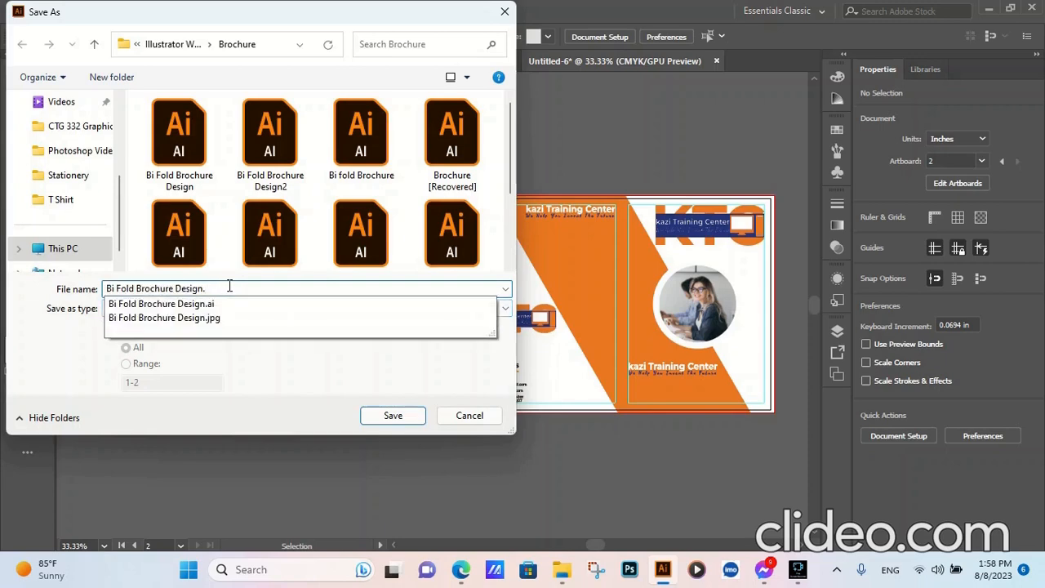
text(3)
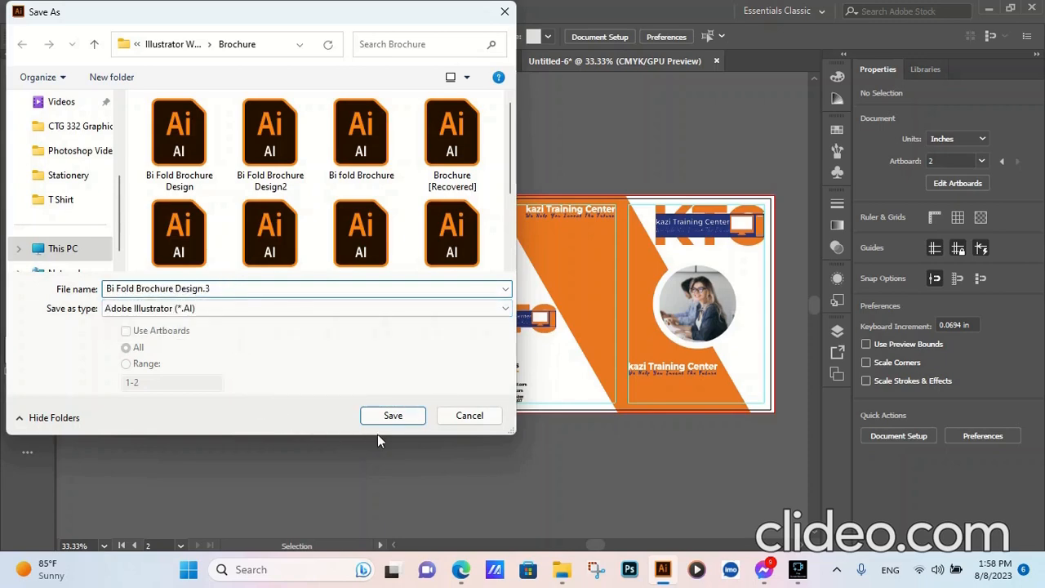
click(393, 415)
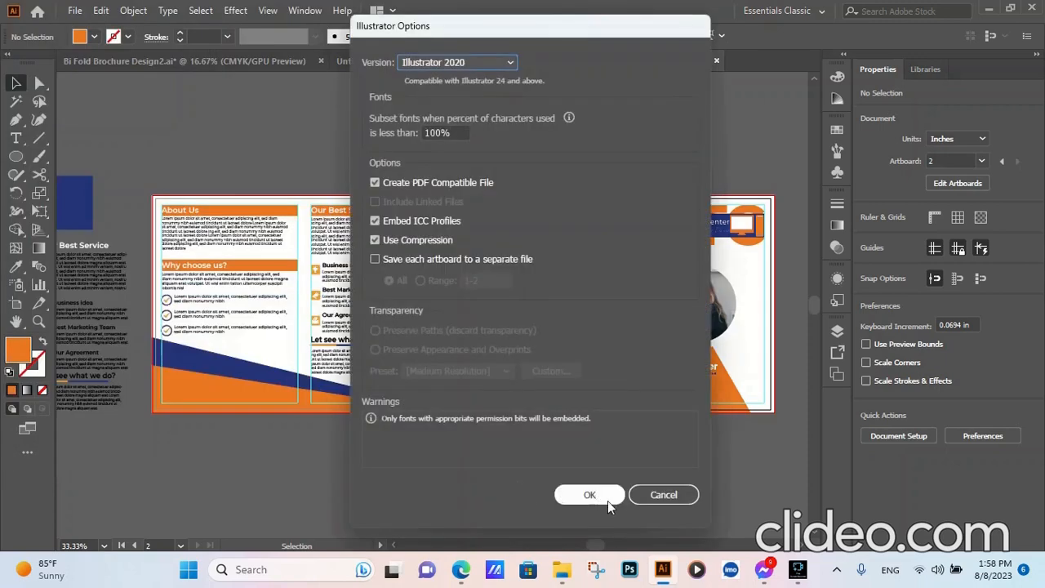
click(604, 494)
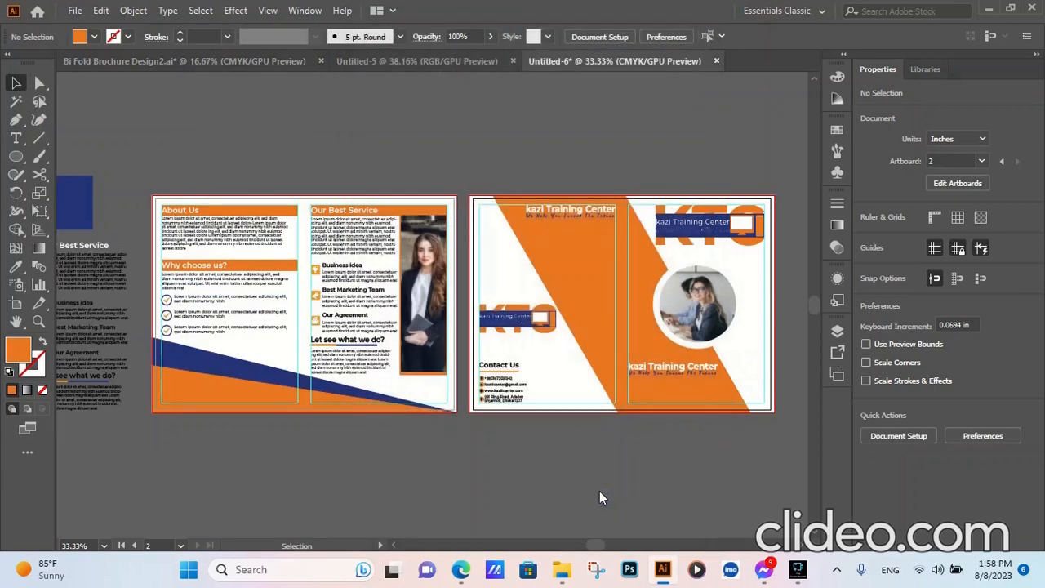